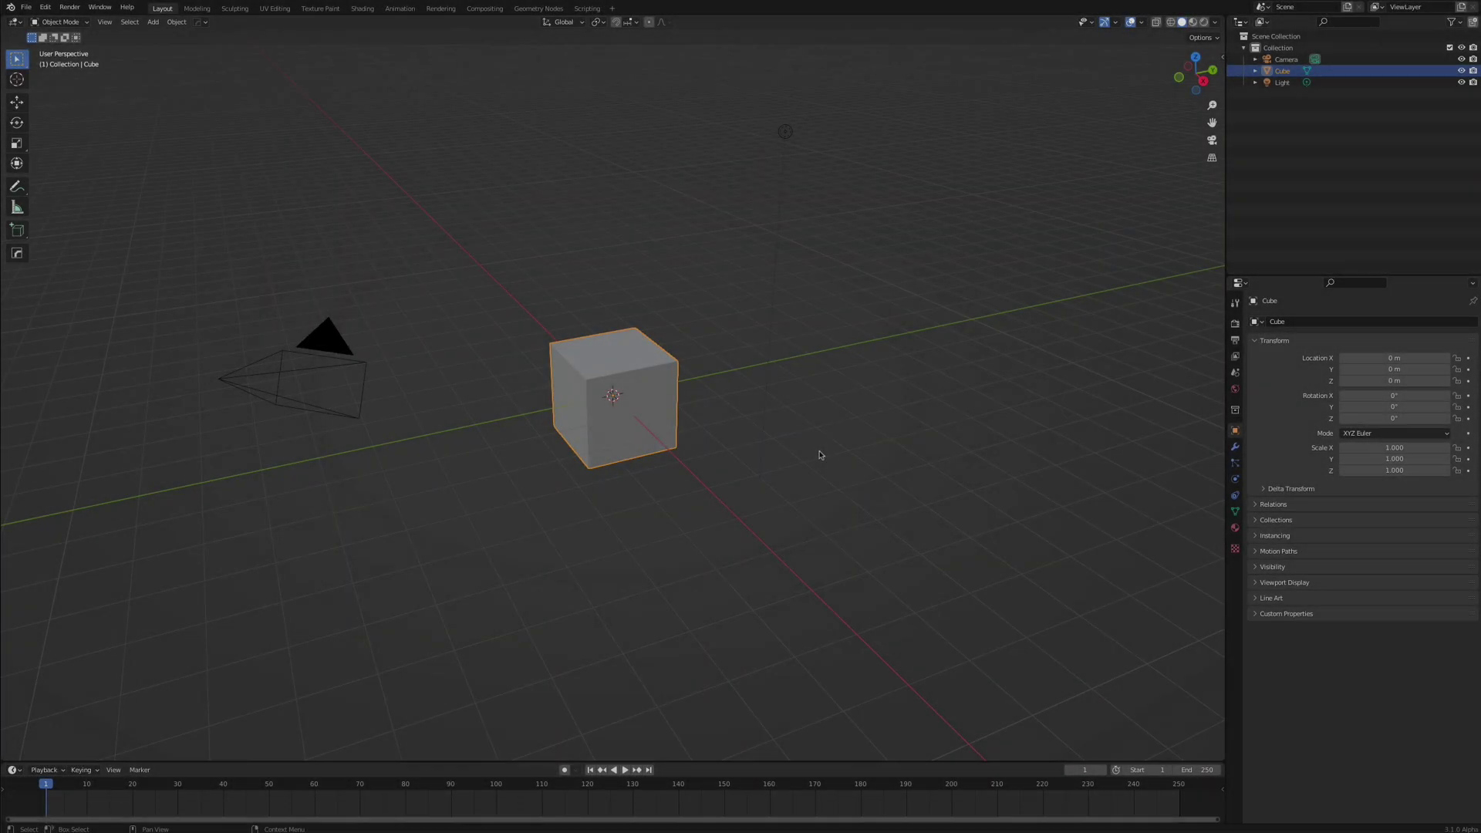
Delete all default objects from the scene, including the camera, cube and light
key("a")
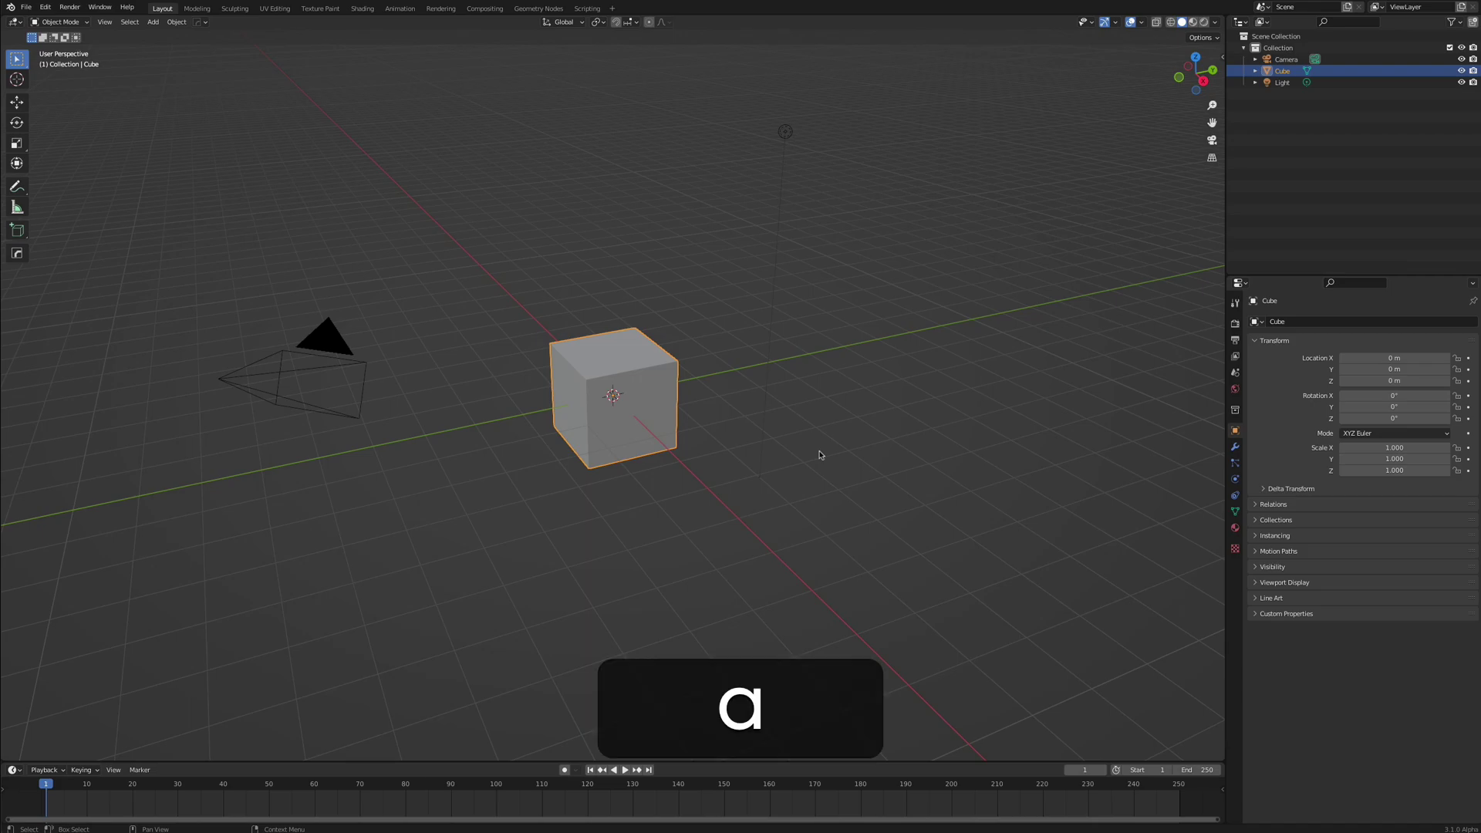
key("a")
key("a")
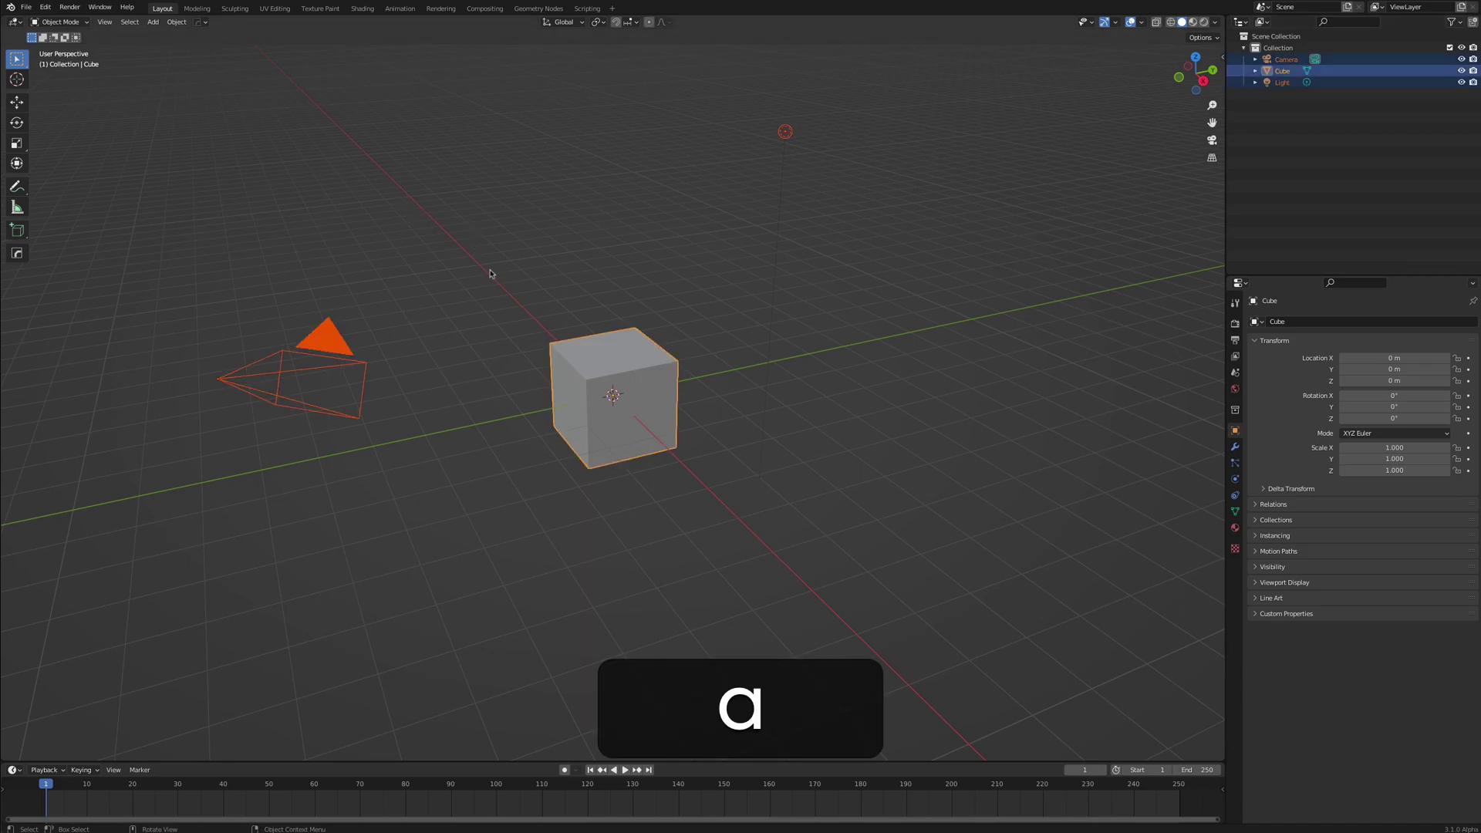
key("x")
left_click(580, 339)
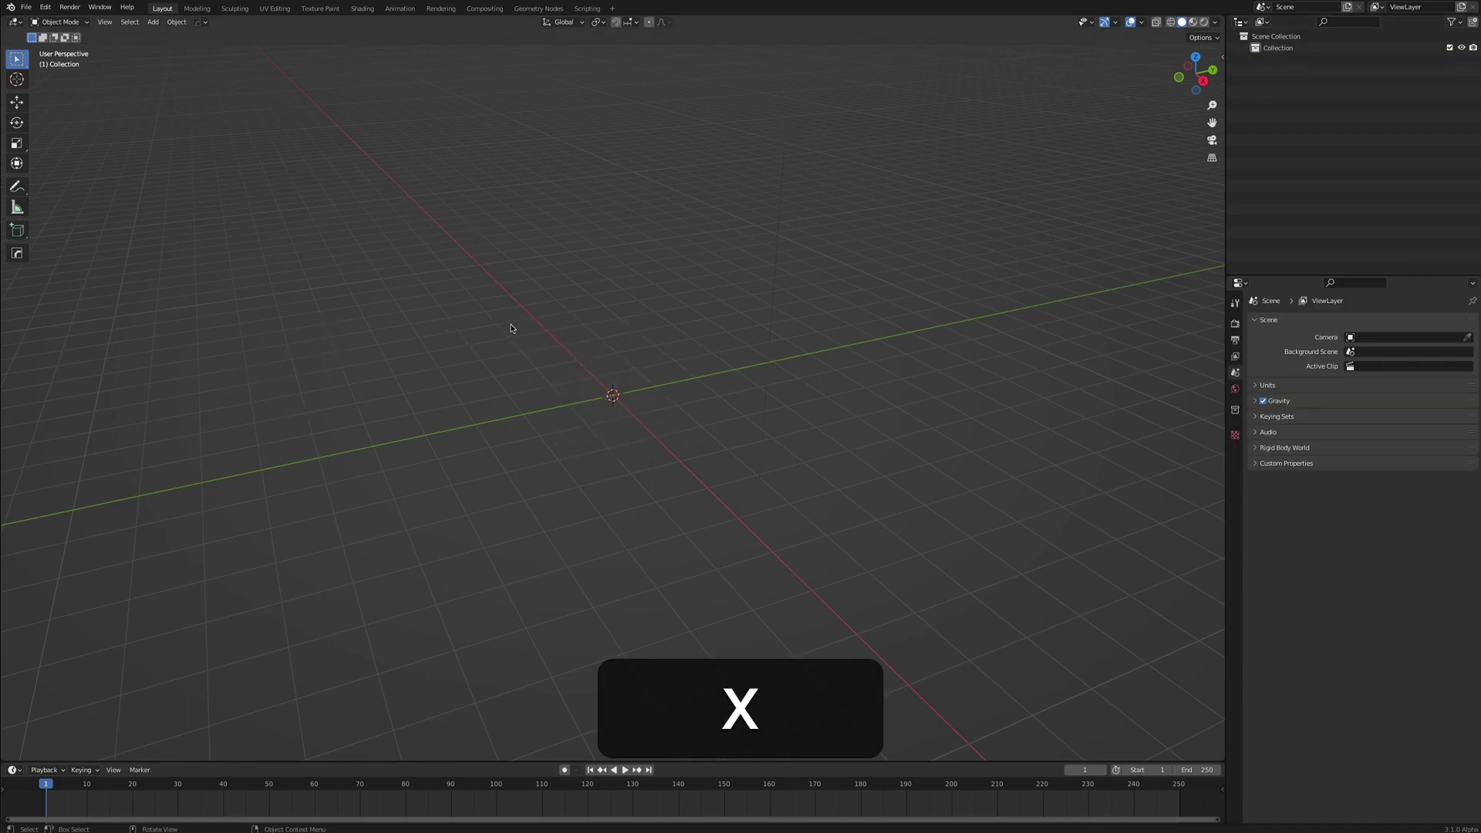
Add a plane at the origin and scale its mesh up in Edit Mode to form a large ground surface
key("shift+a")
mouse_move(515, 324)
left_click(561, 324)
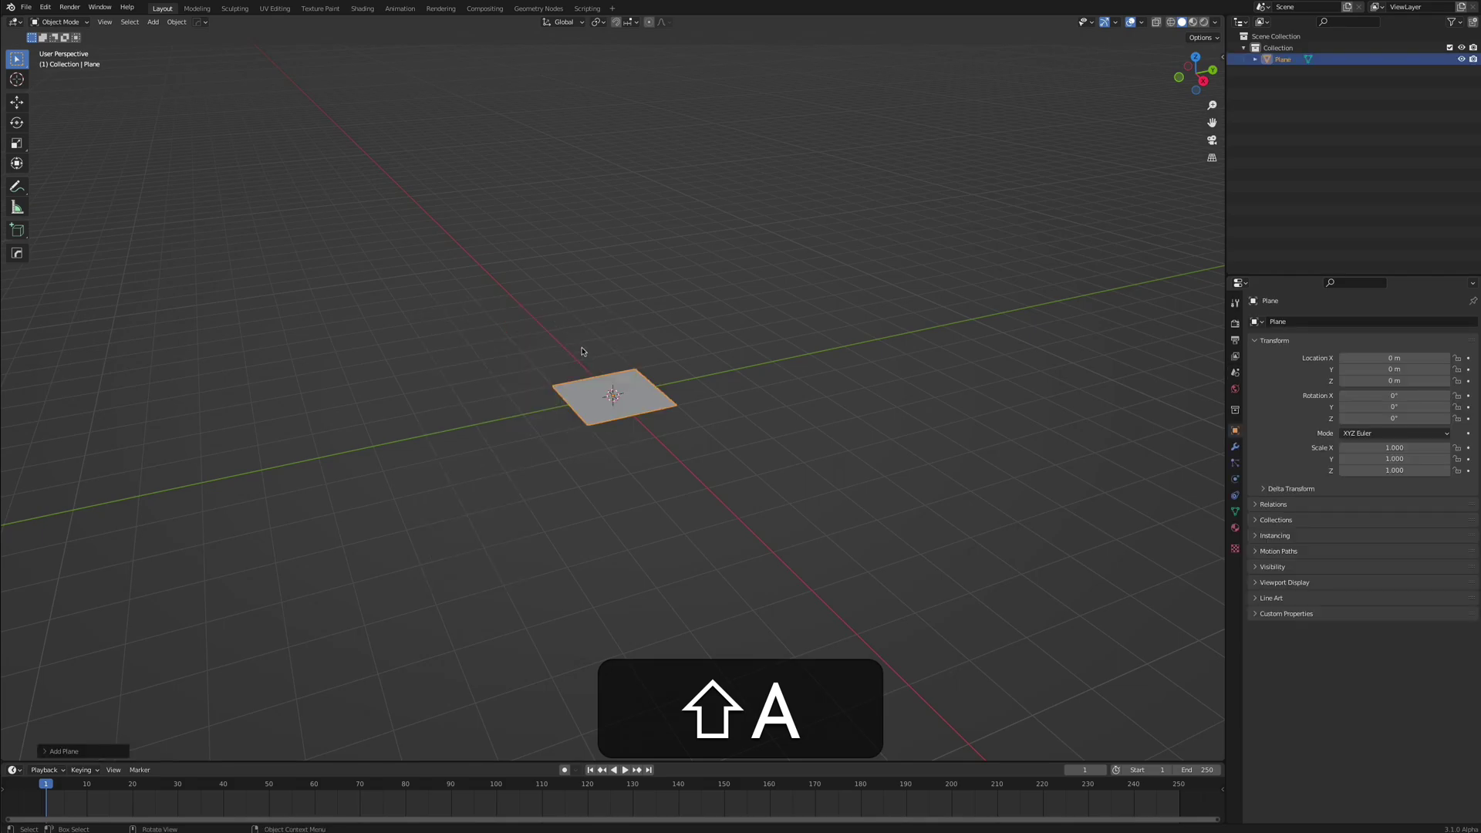
key("Tab")
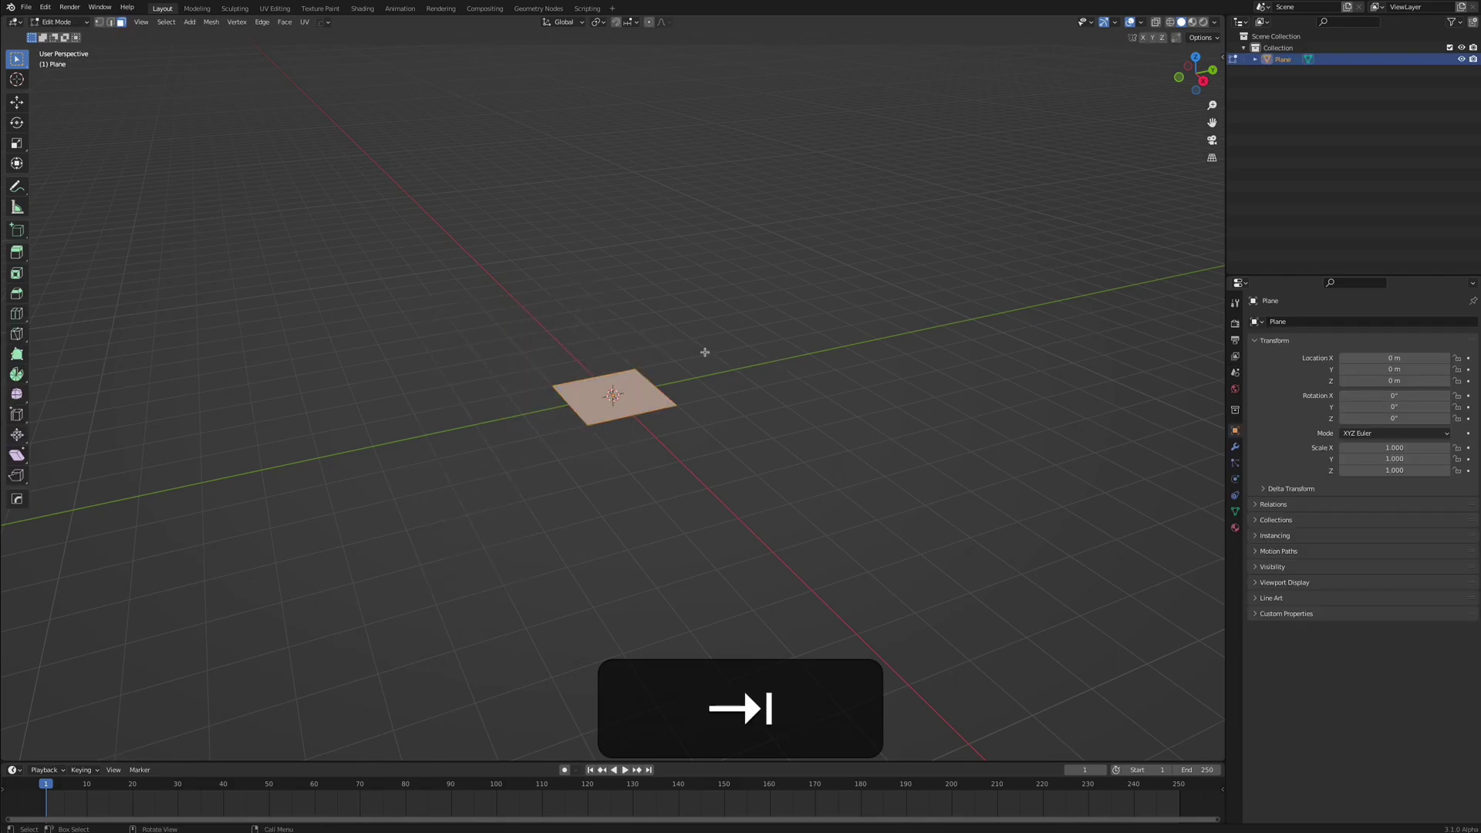
key("s")
key("Return")
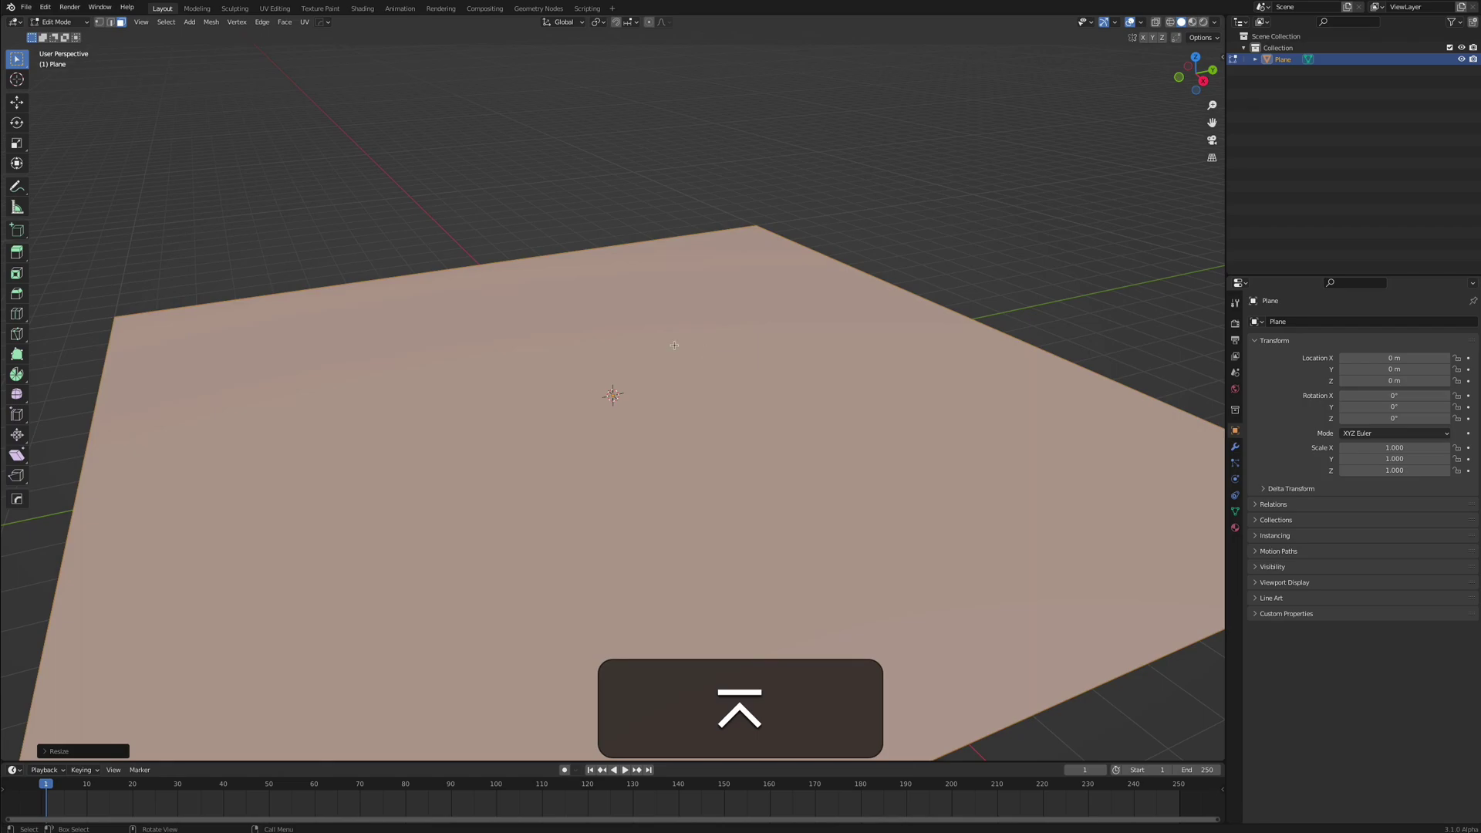
middle_click_drag(674, 345, 624, 461)
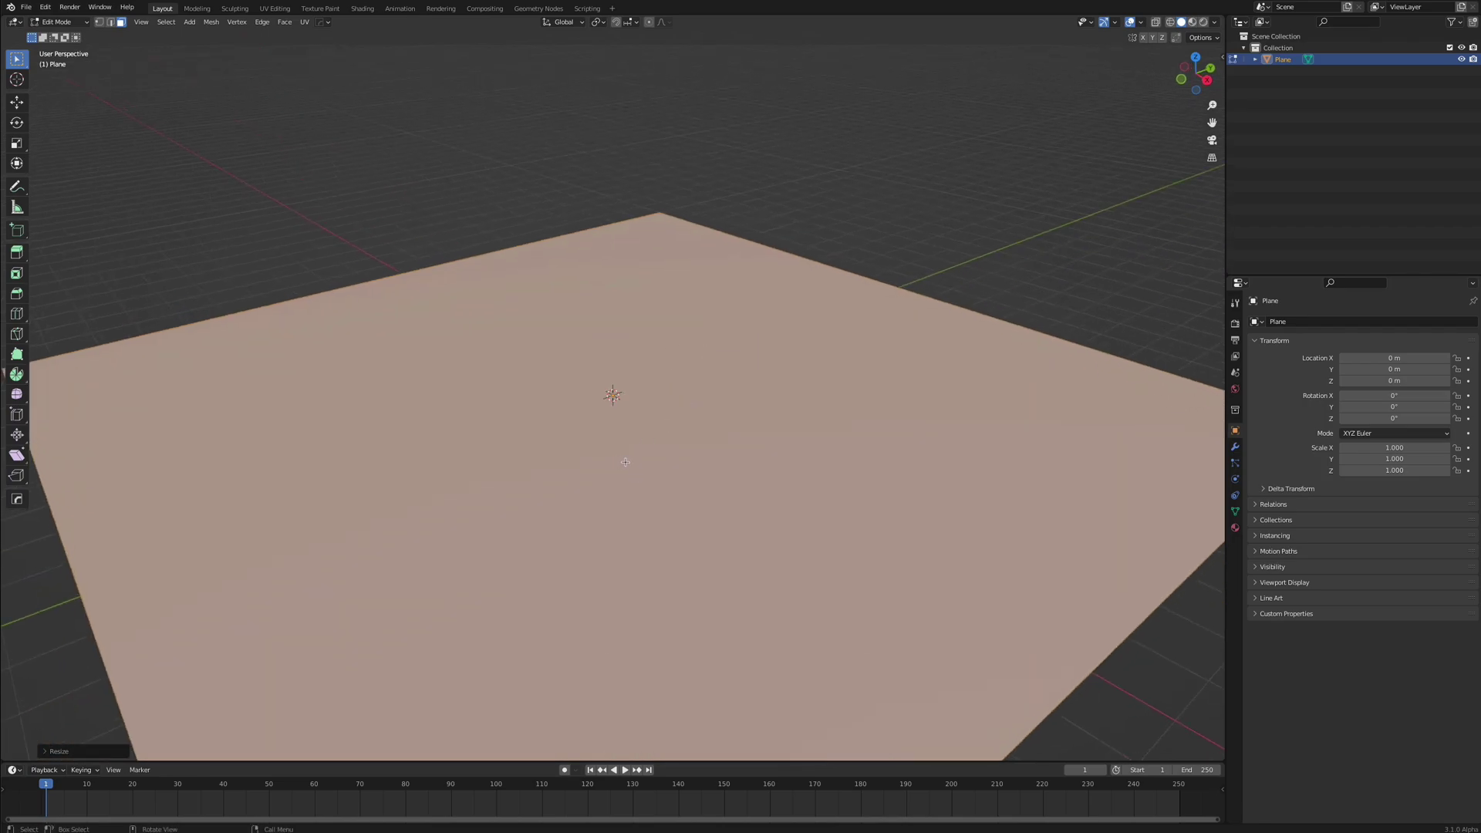
key("Tab")
left_click(660, 372)
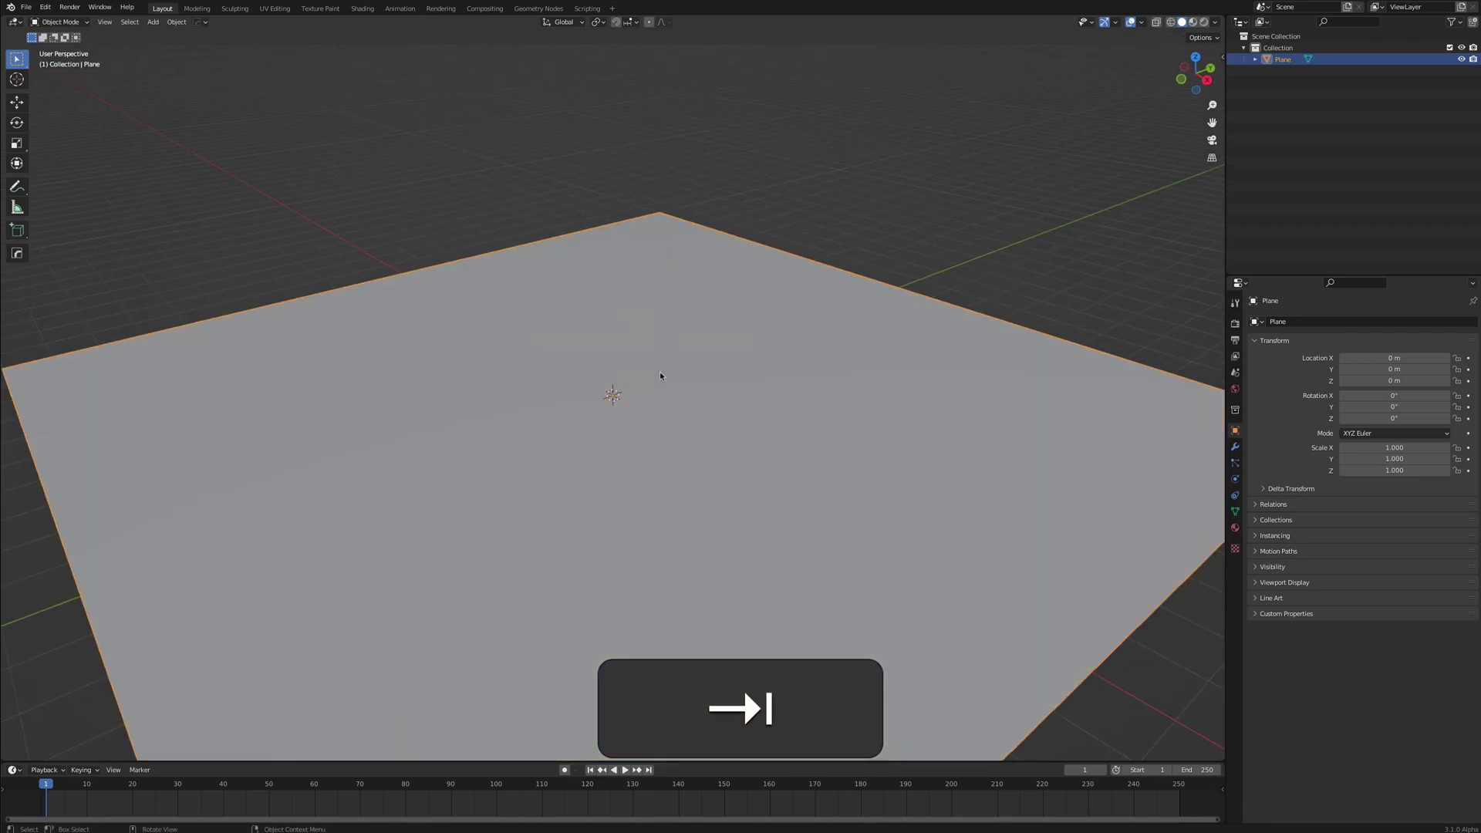
Add a second plane at the origin and scale its mesh by 0.5 along the X axis in Edit Mode
key("shift+a")
mouse_move(646, 386)
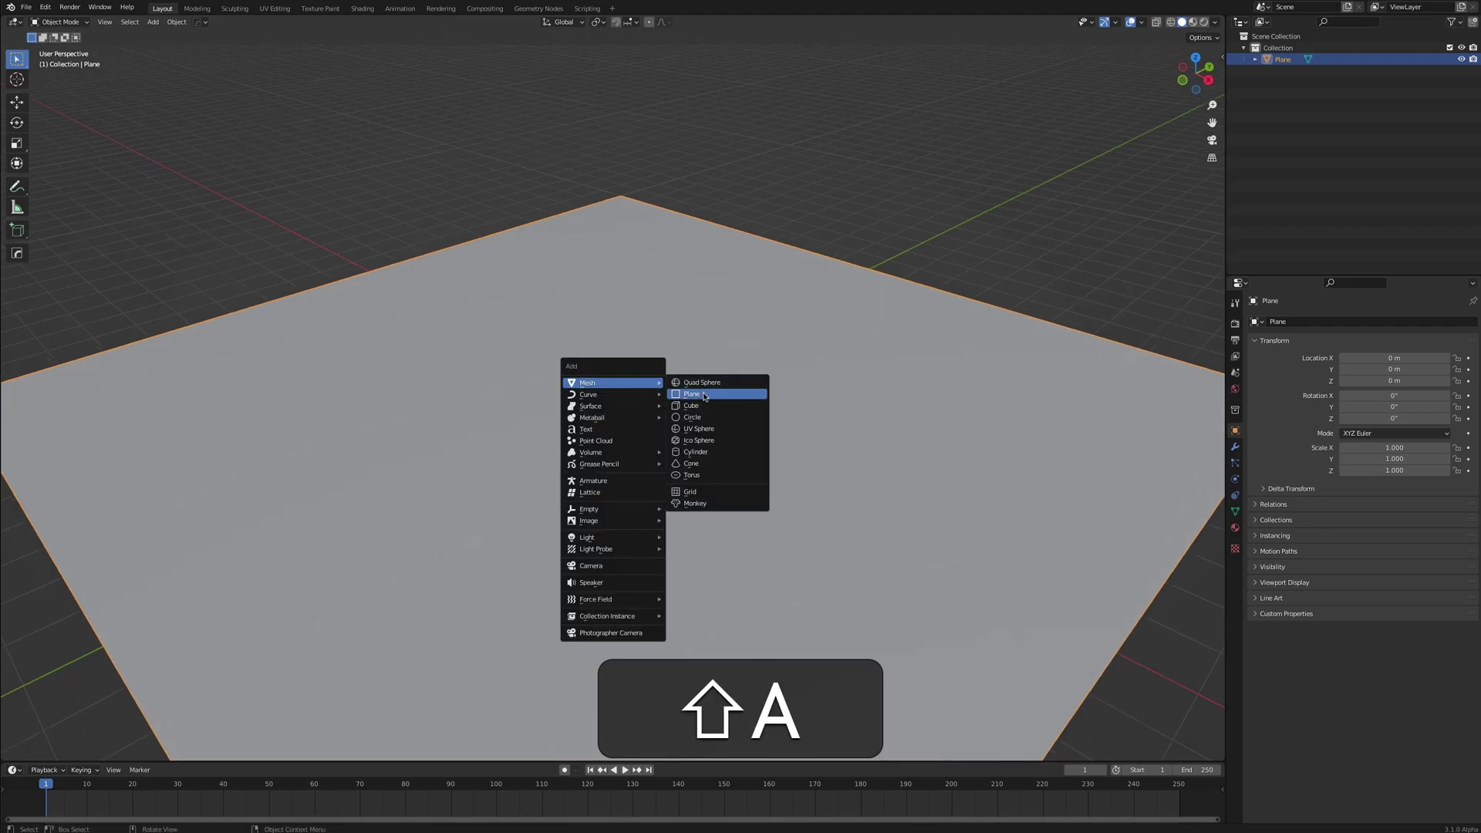
left_click(694, 383)
middle_click_drag(699, 394, 664, 407)
key("Tab")
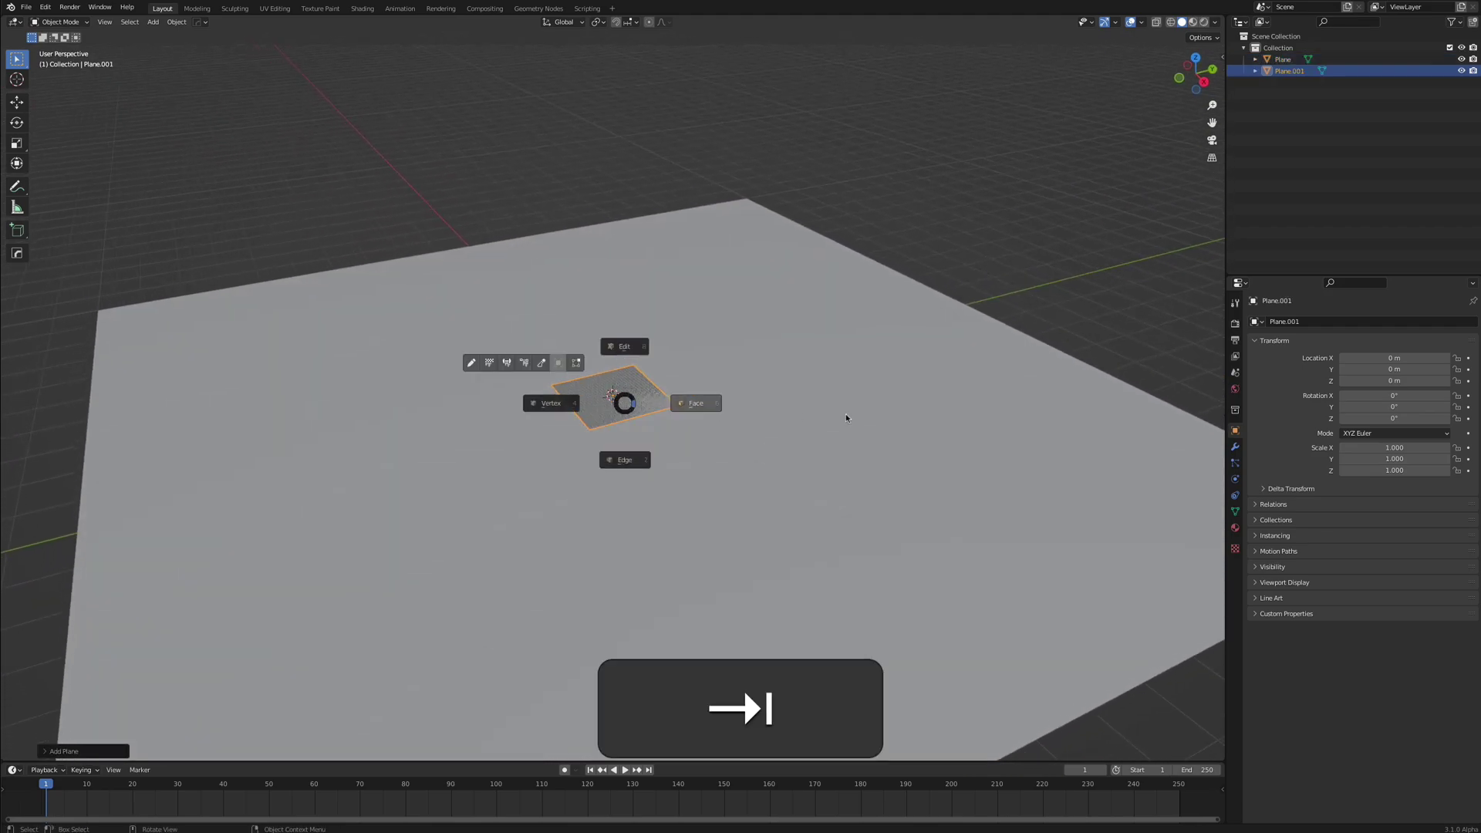
left_click(674, 393)
key("s")
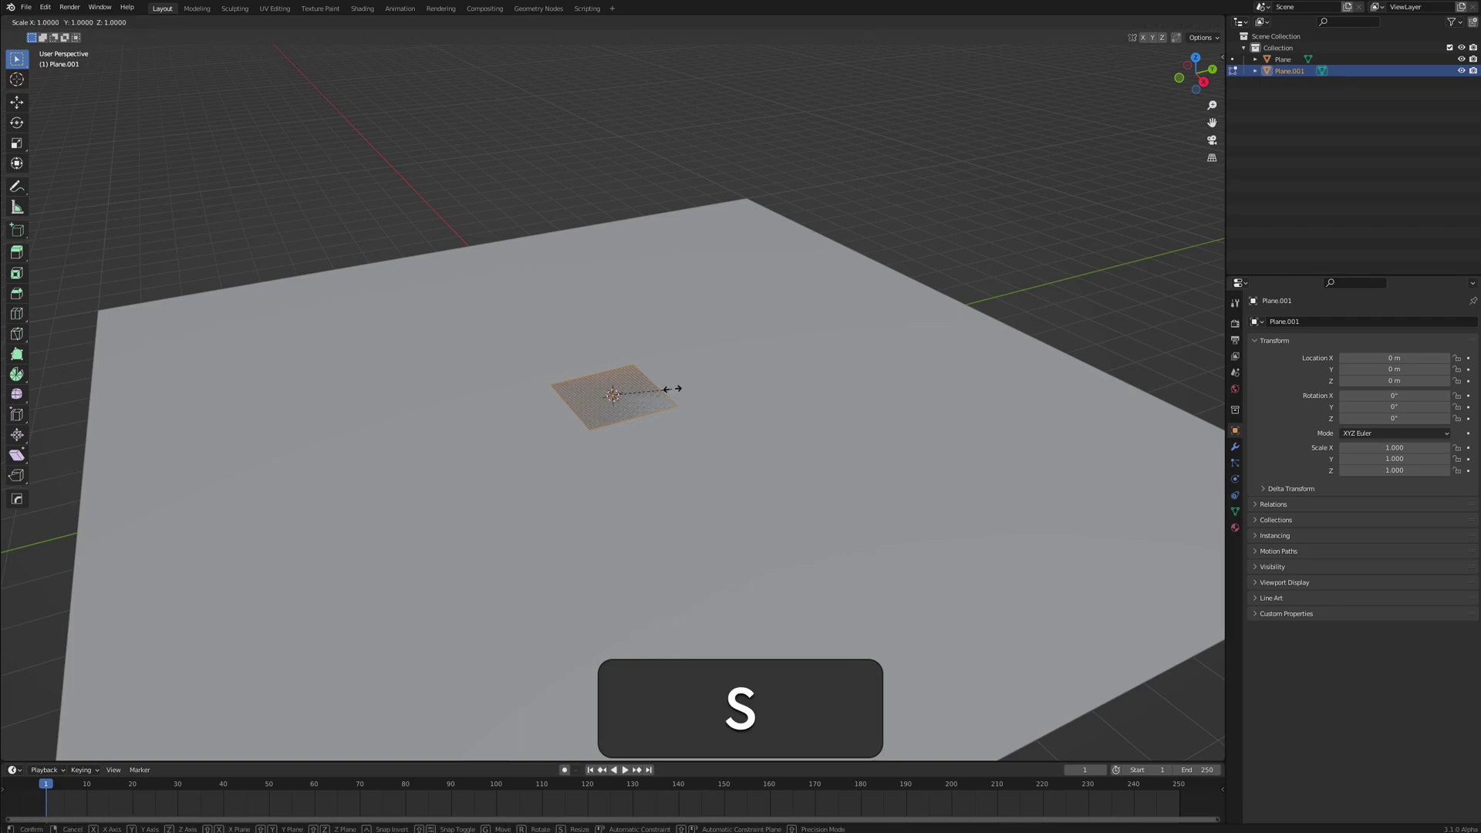
key("x")
key("5")
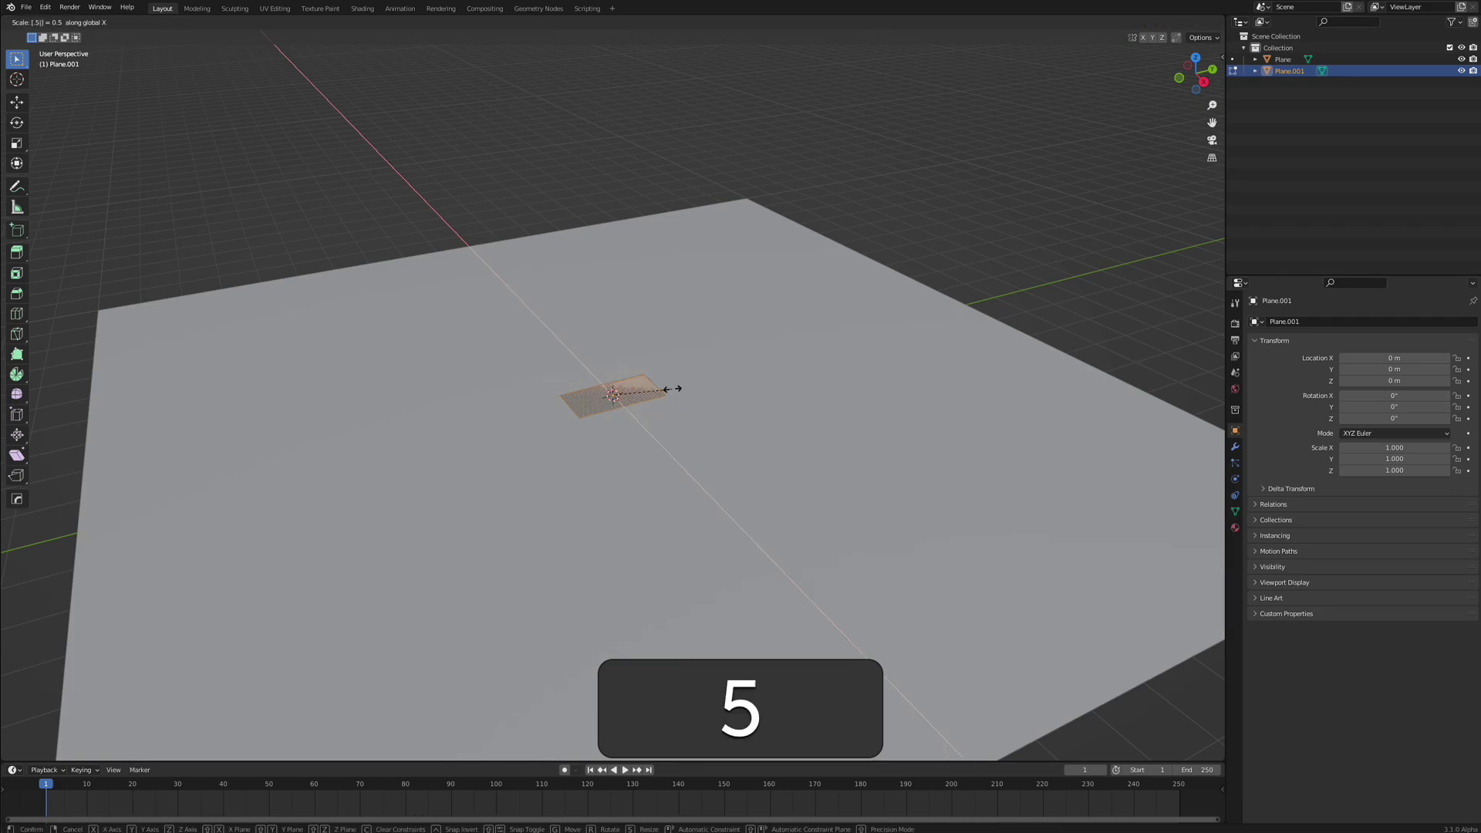
key("Return")
Stretch the second plane's mesh along the Y axis into a long strip reaching past both ground edges, and return to Object Mode
key("s")
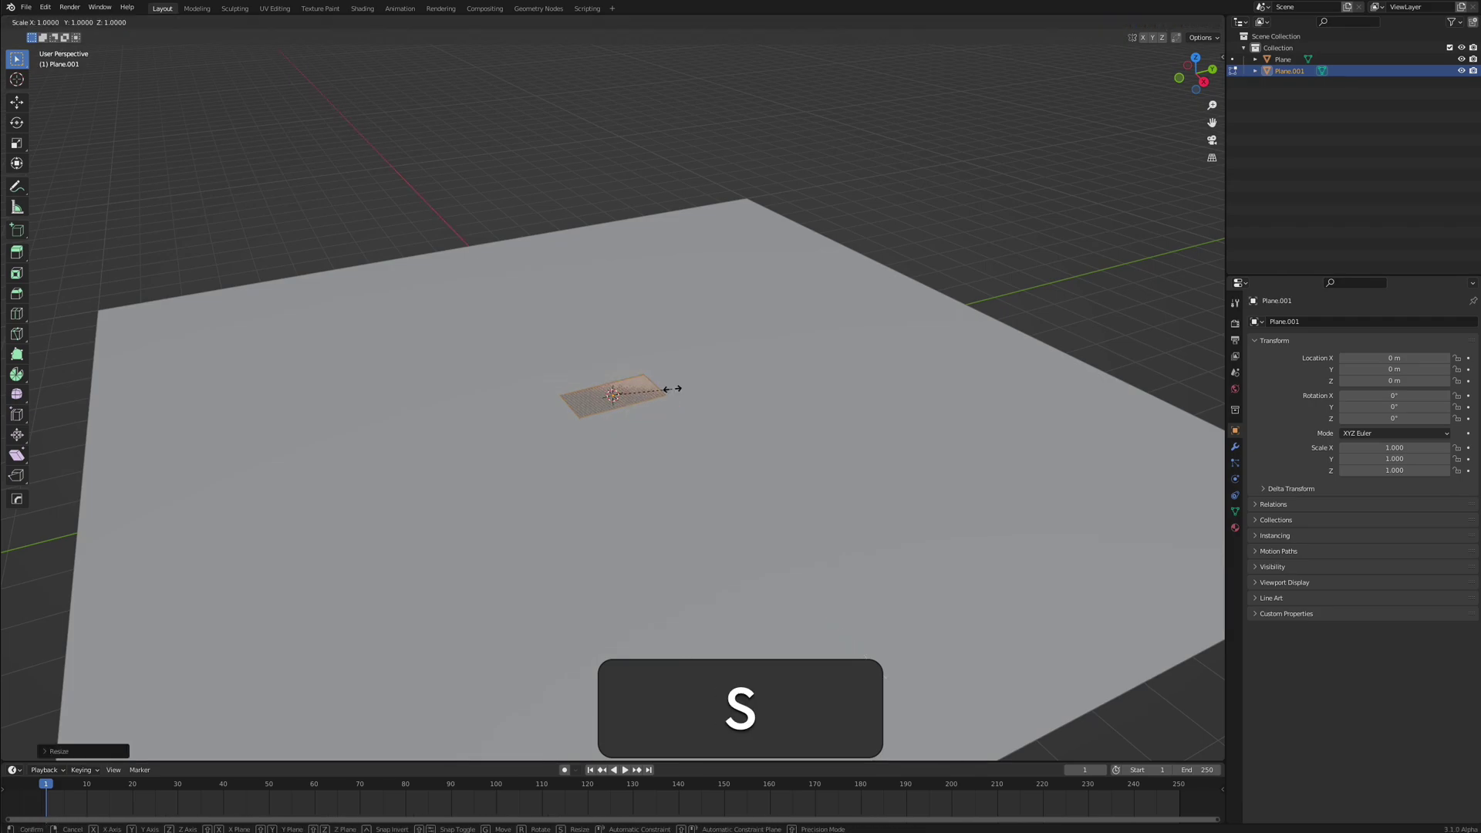
key("y")
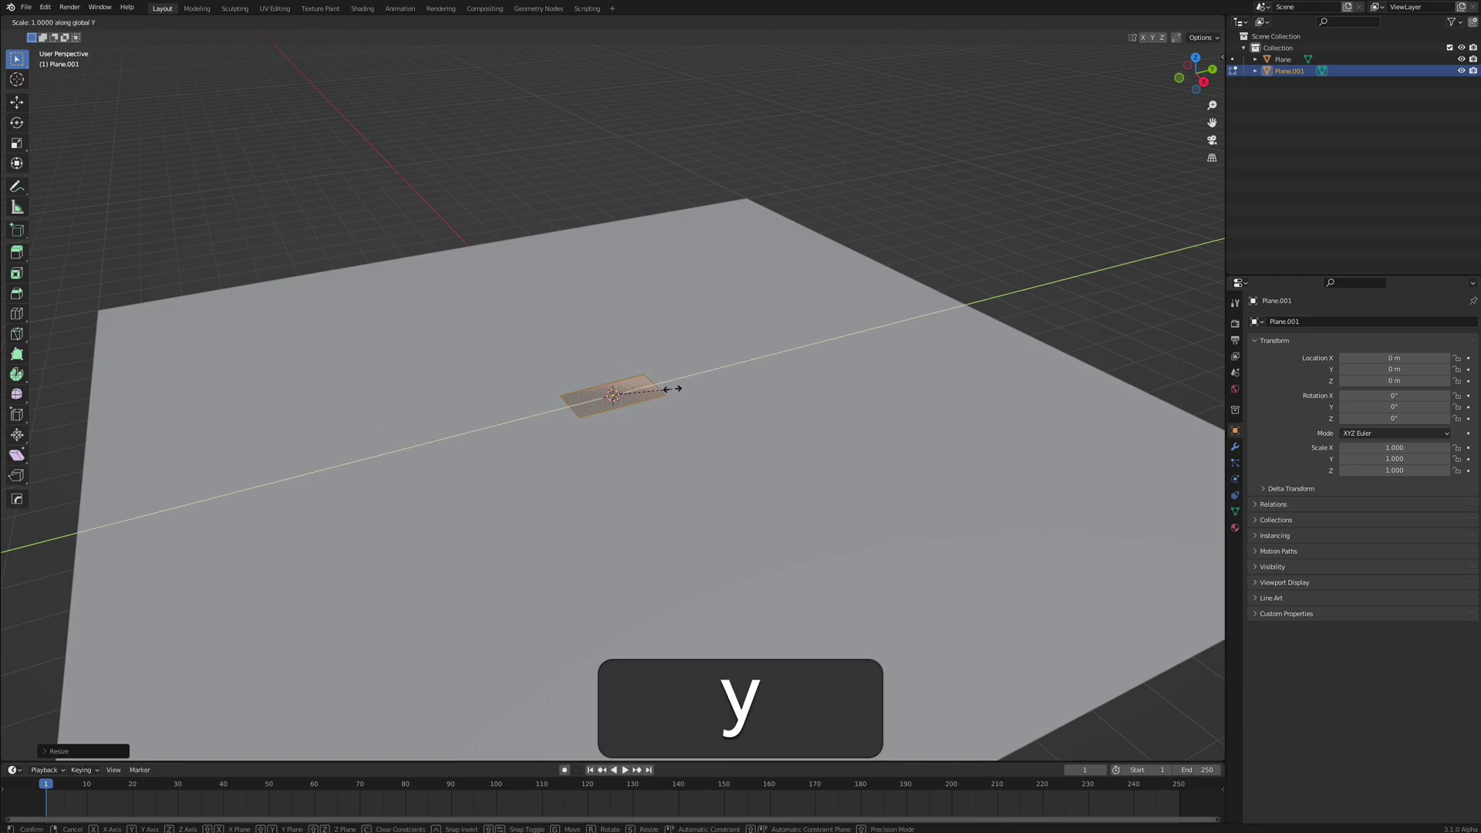
key("Return")
middle_click_drag(643, 385, 631, 371)
key("Tab")
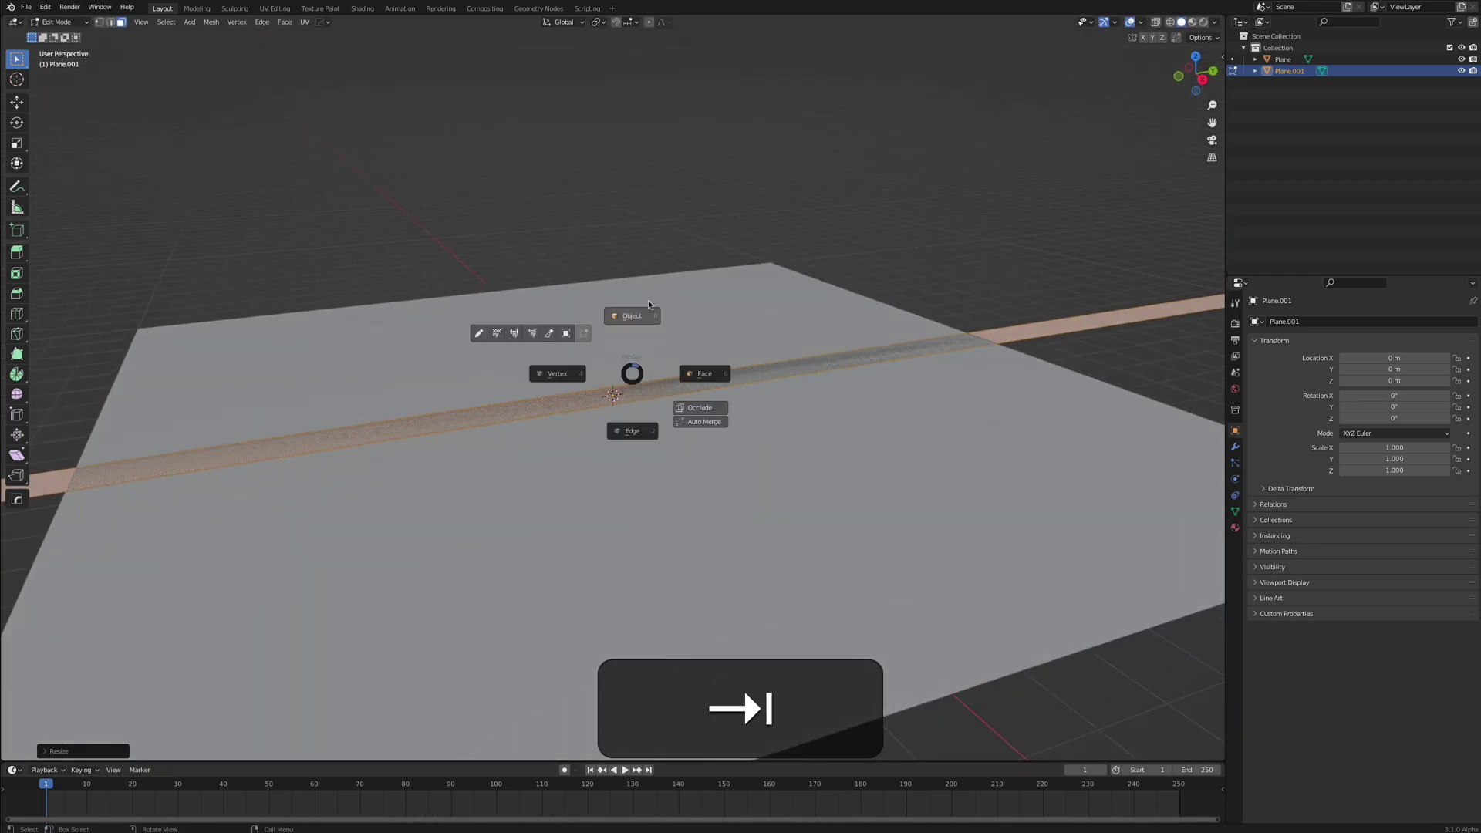
Move the strip up along Z to about 0.028 m above the ground plane
middle_click_drag(554, 430, 591, 452)
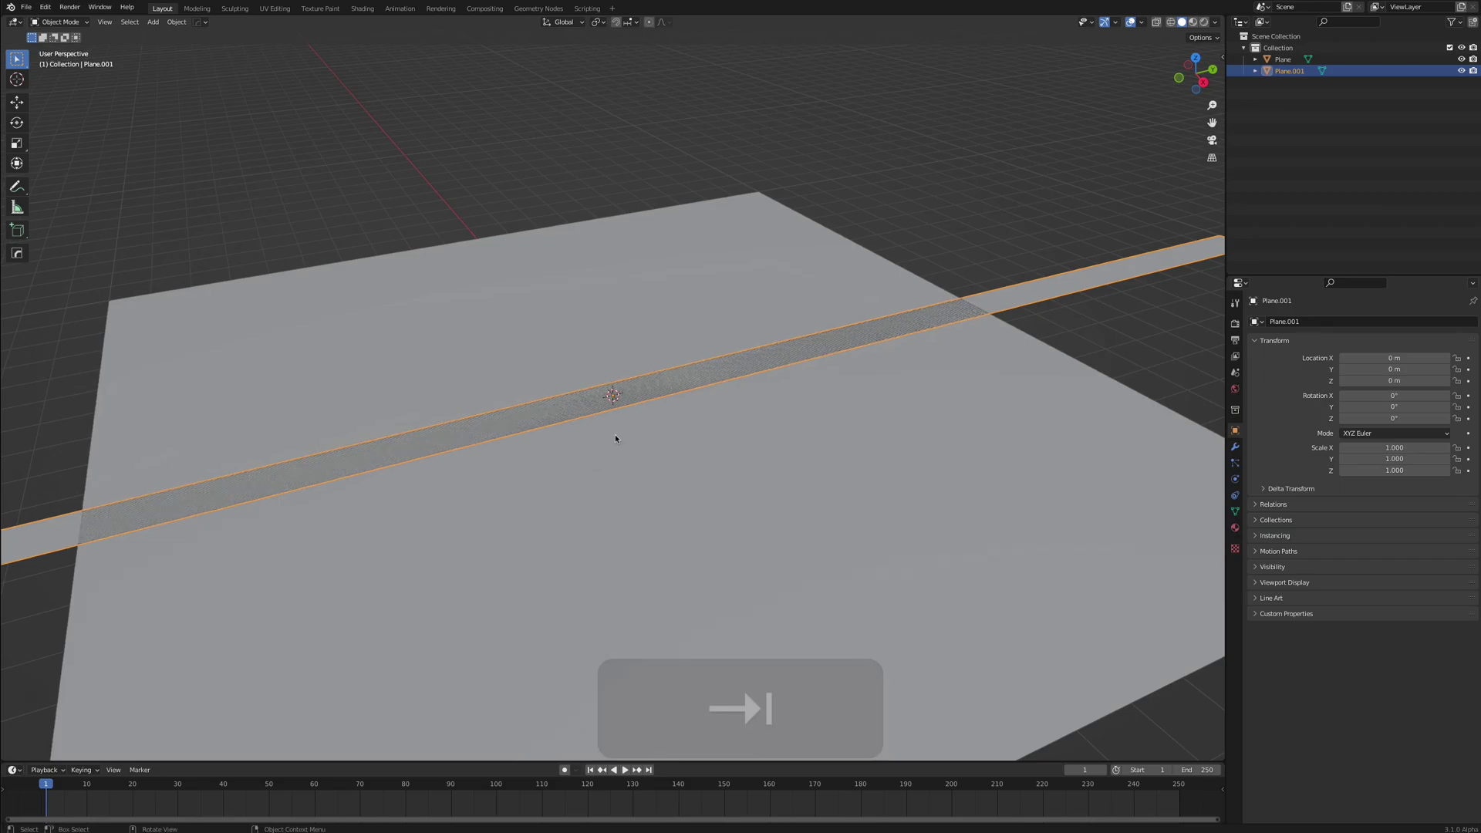
key("g")
key("z")
left_click(608, 400)
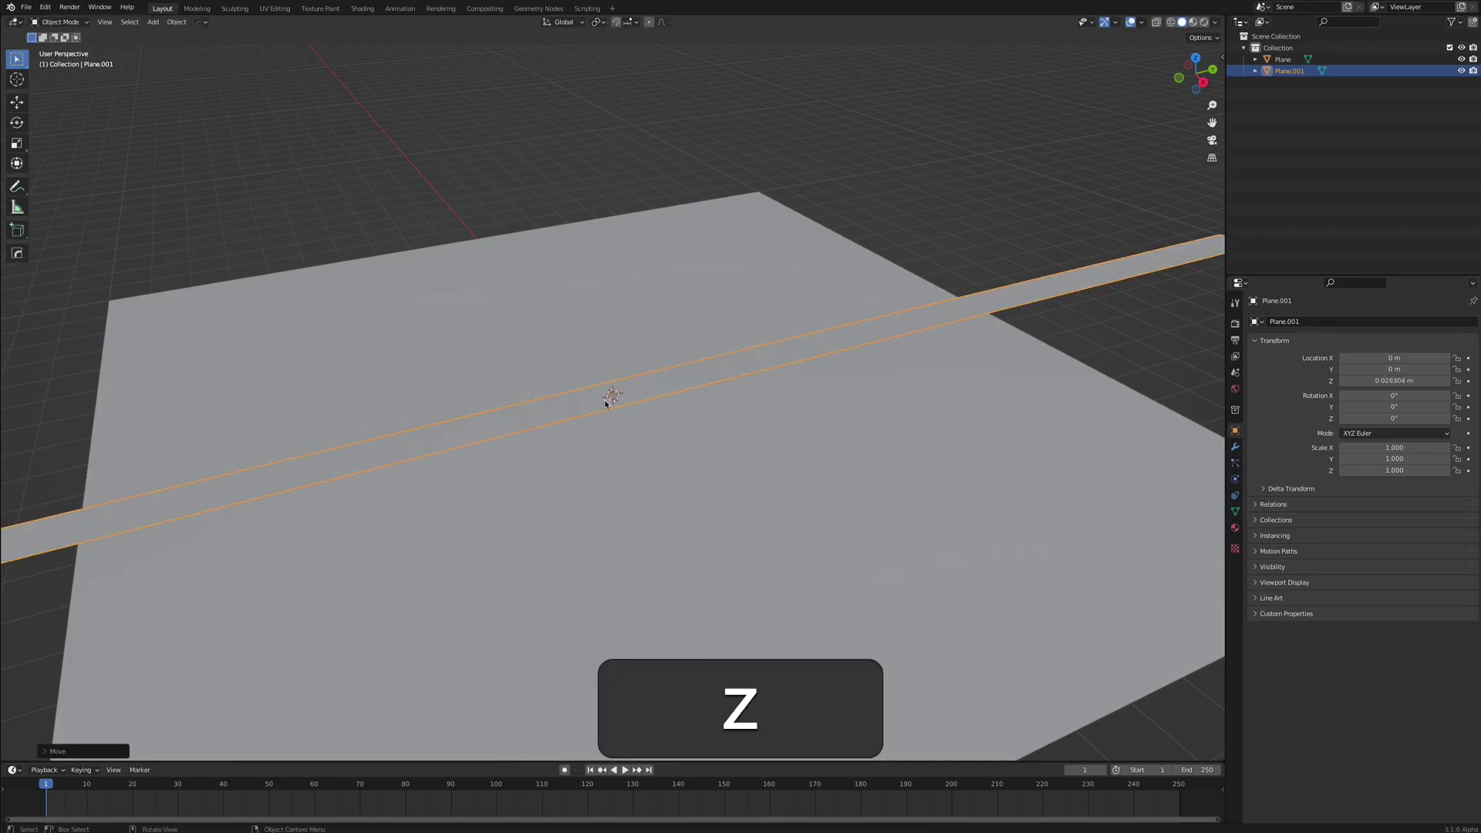
Add 250 loop cuts across the strip along its length in Edit Mode, and return to Object Mode
middle_click_drag(608, 399, 602, 418)
scroll(601, 419, "down", 8)
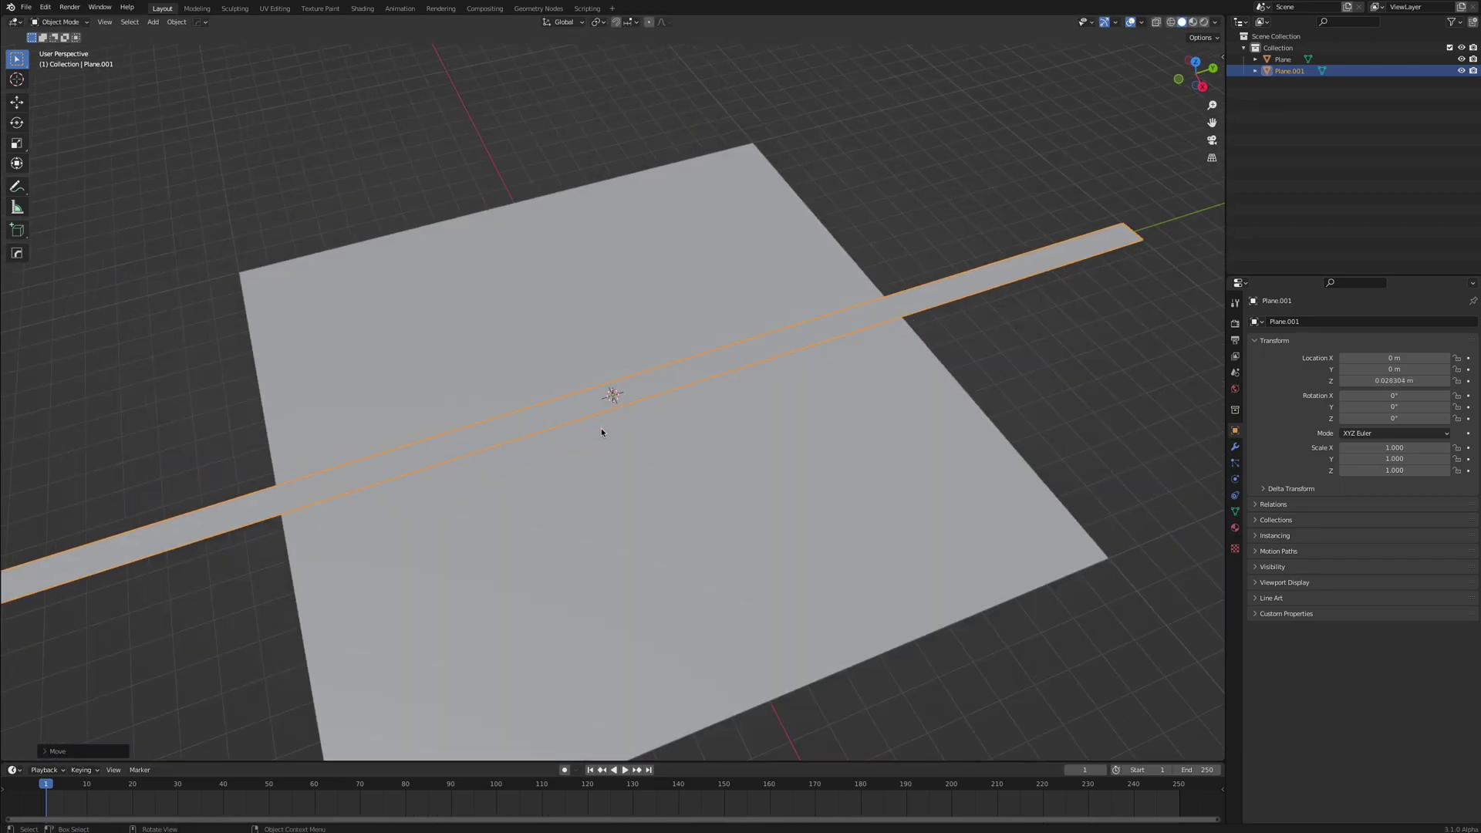
key("Tab")
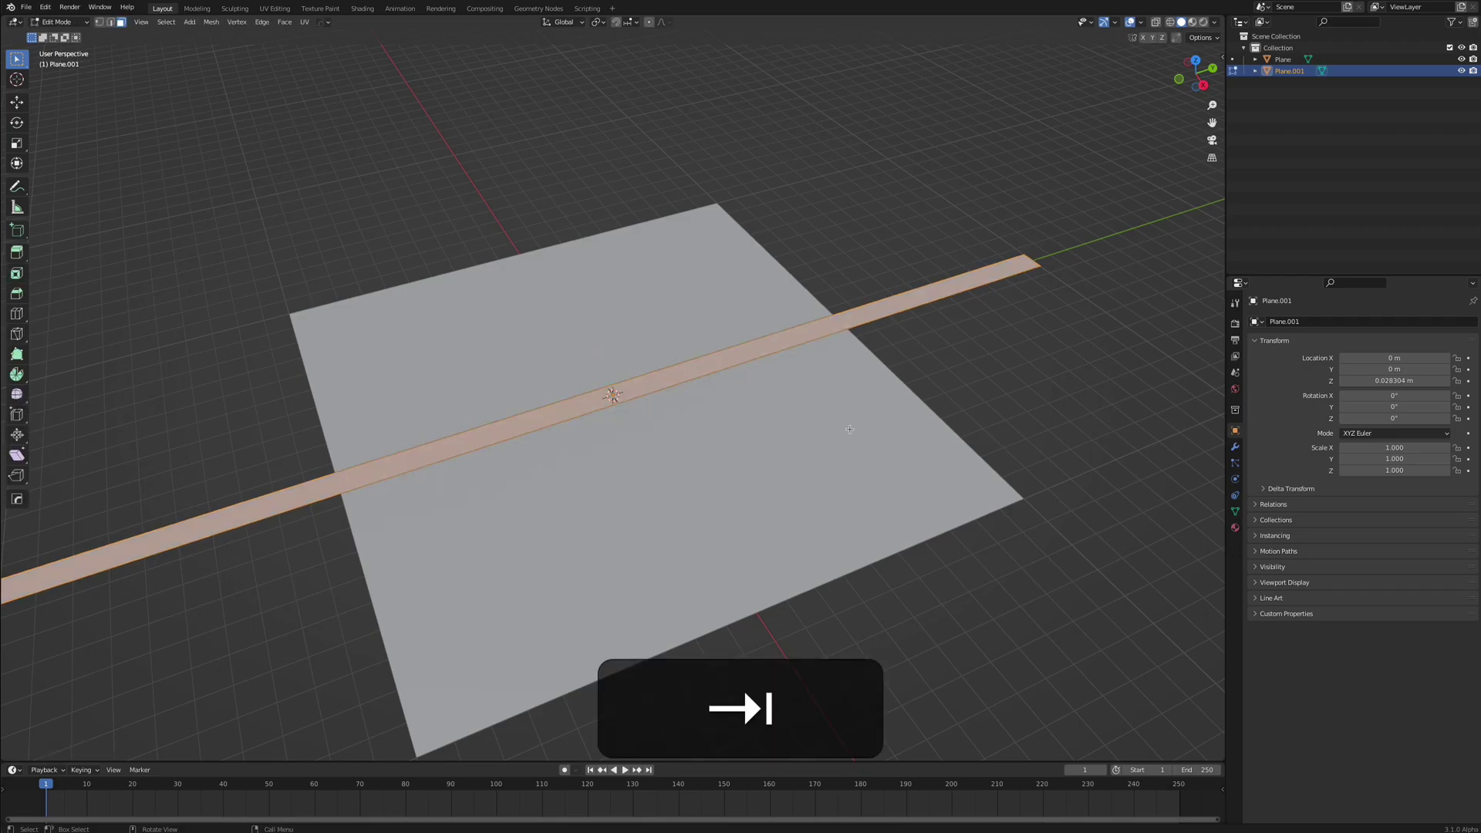
key("shift+Tab")
middle_click_drag(652, 428, 590, 406)
key("super+r")
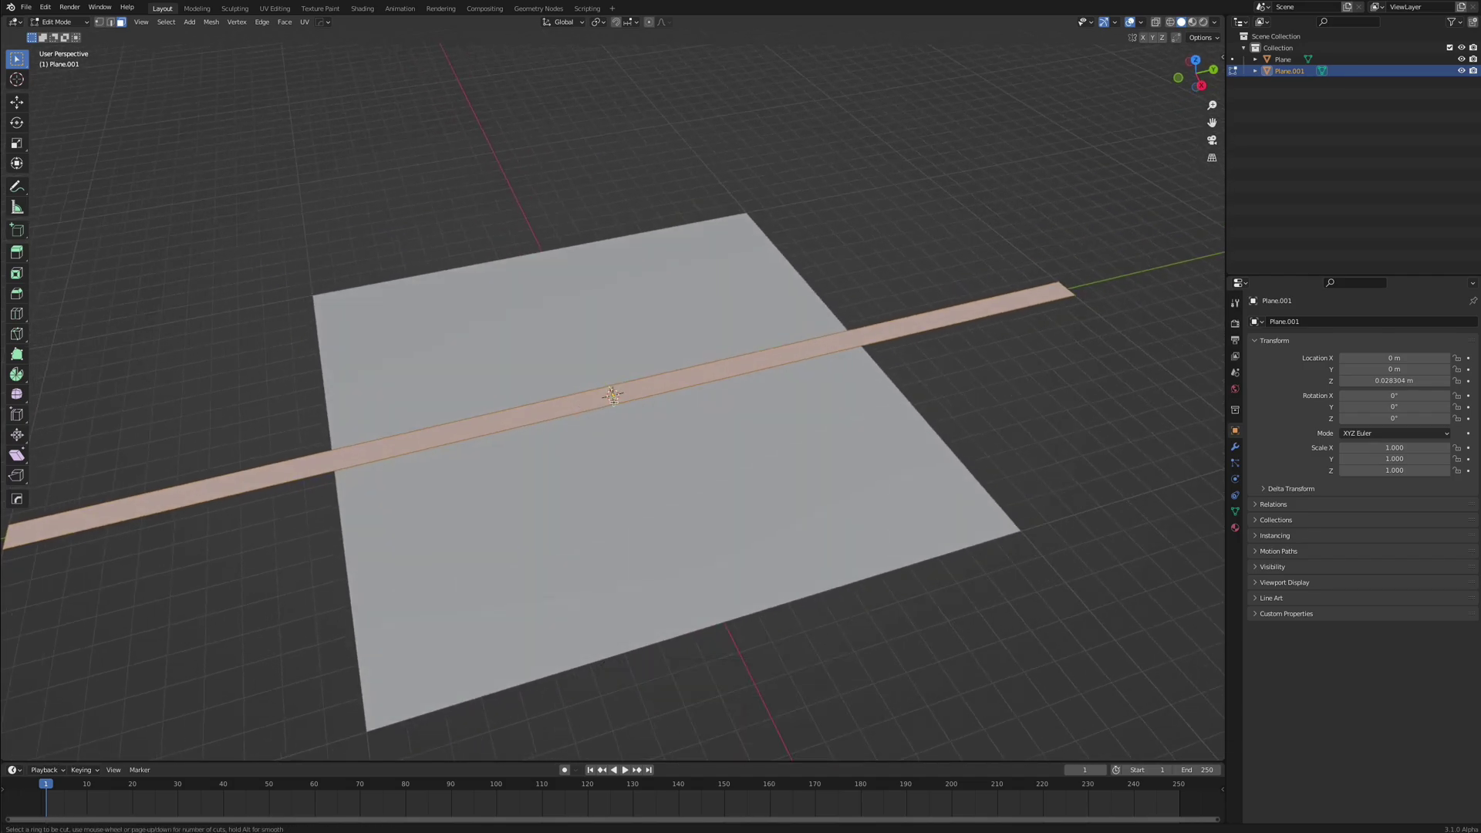
type("250")
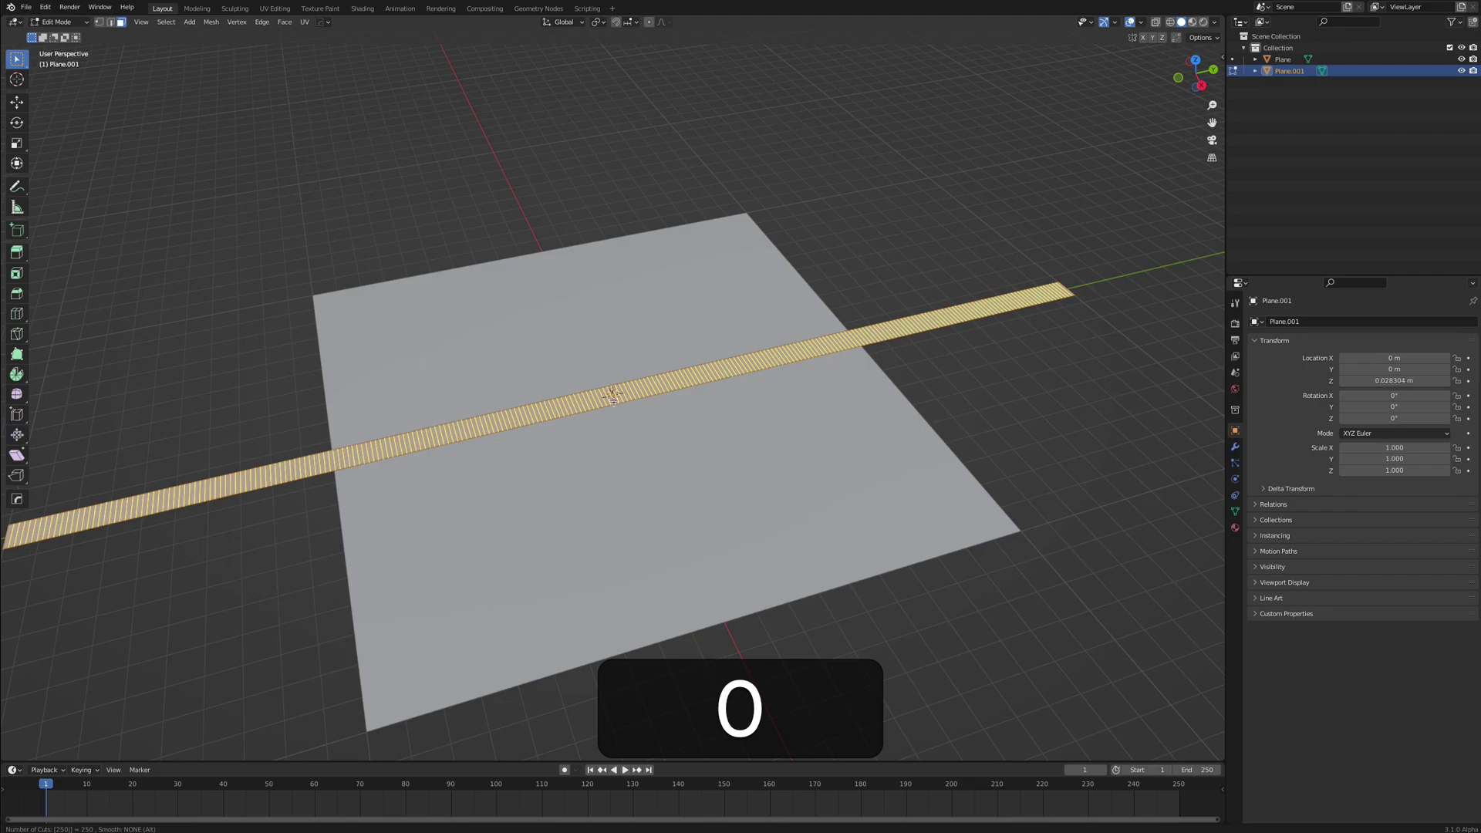
left_click(613, 397)
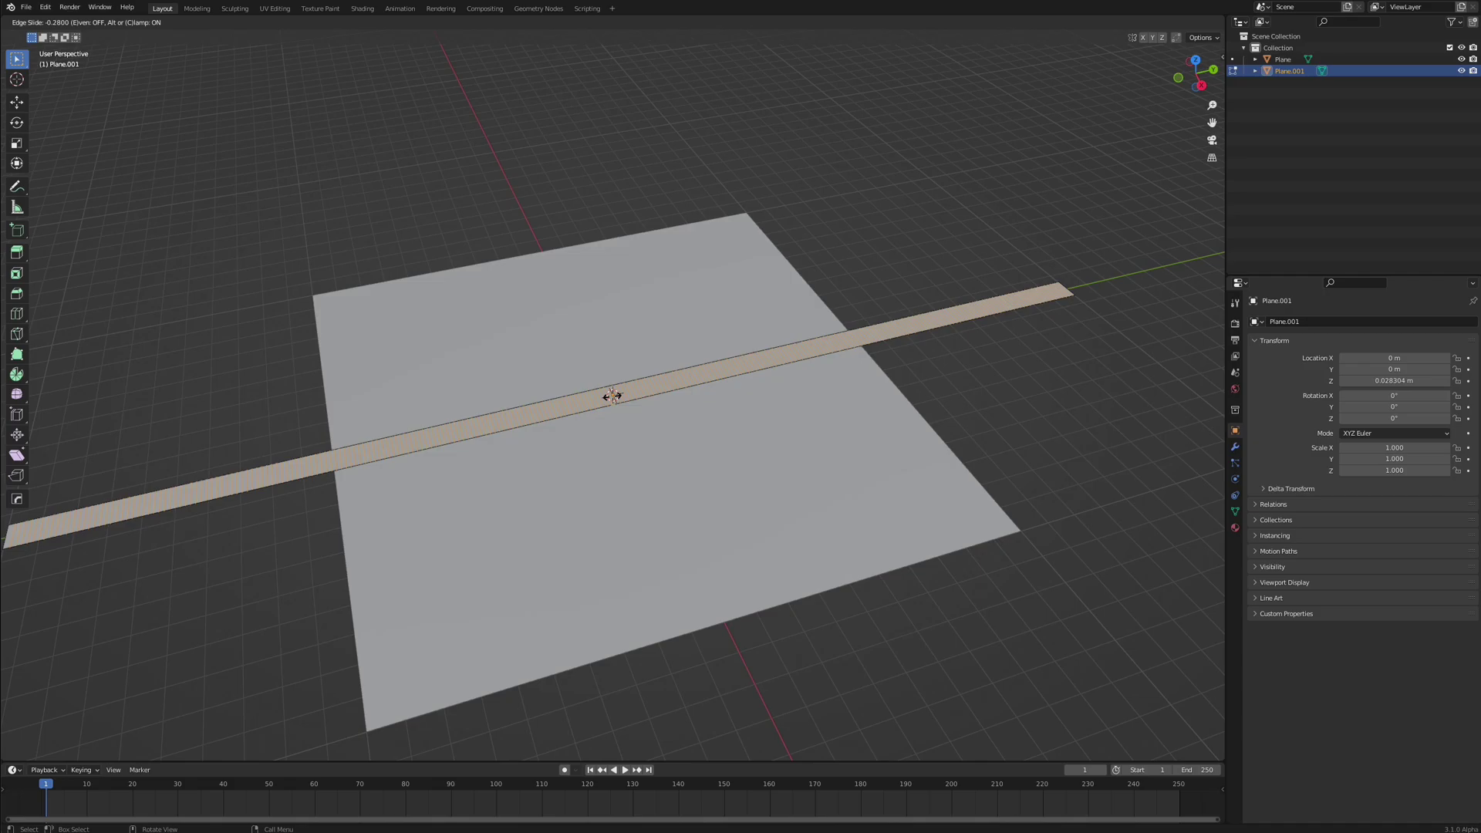
left_click(636, 435)
scroll(628, 401, "up", 4)
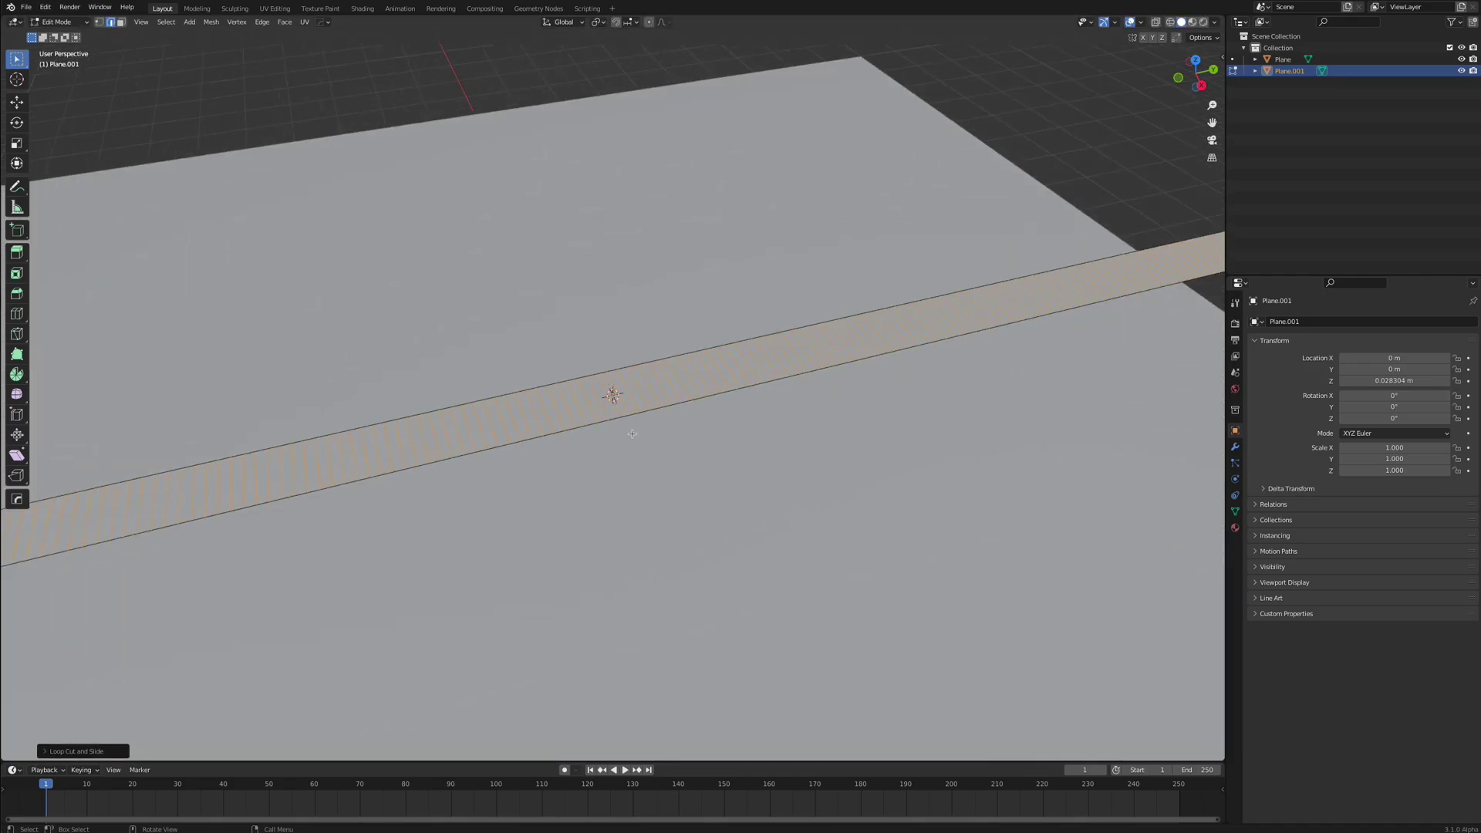
scroll(627, 378, "down", 1)
key("Tab")
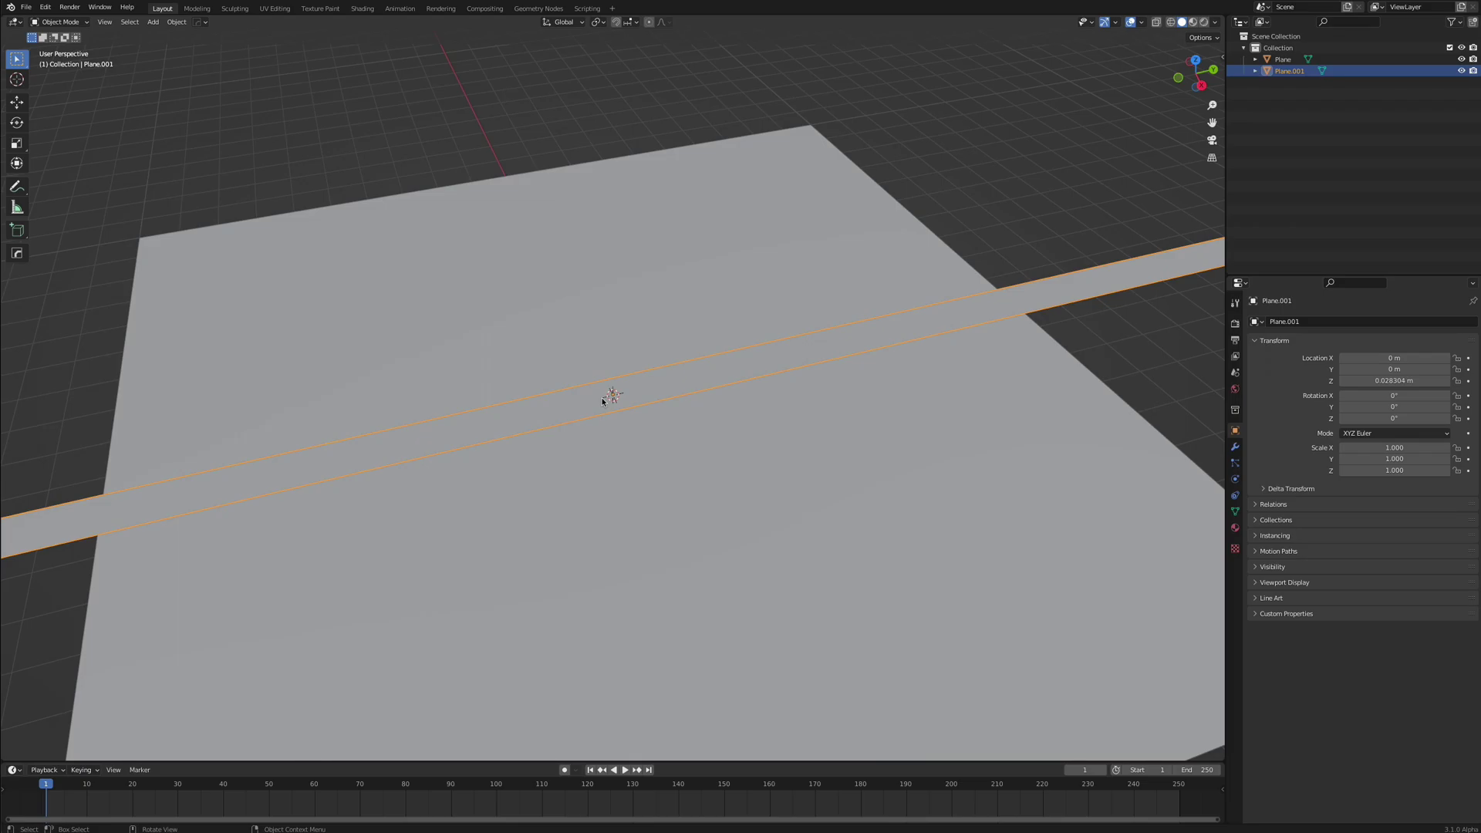
Rotate the strip 90 degrees around the X axis so it stands vertically
key("r")
type("x")
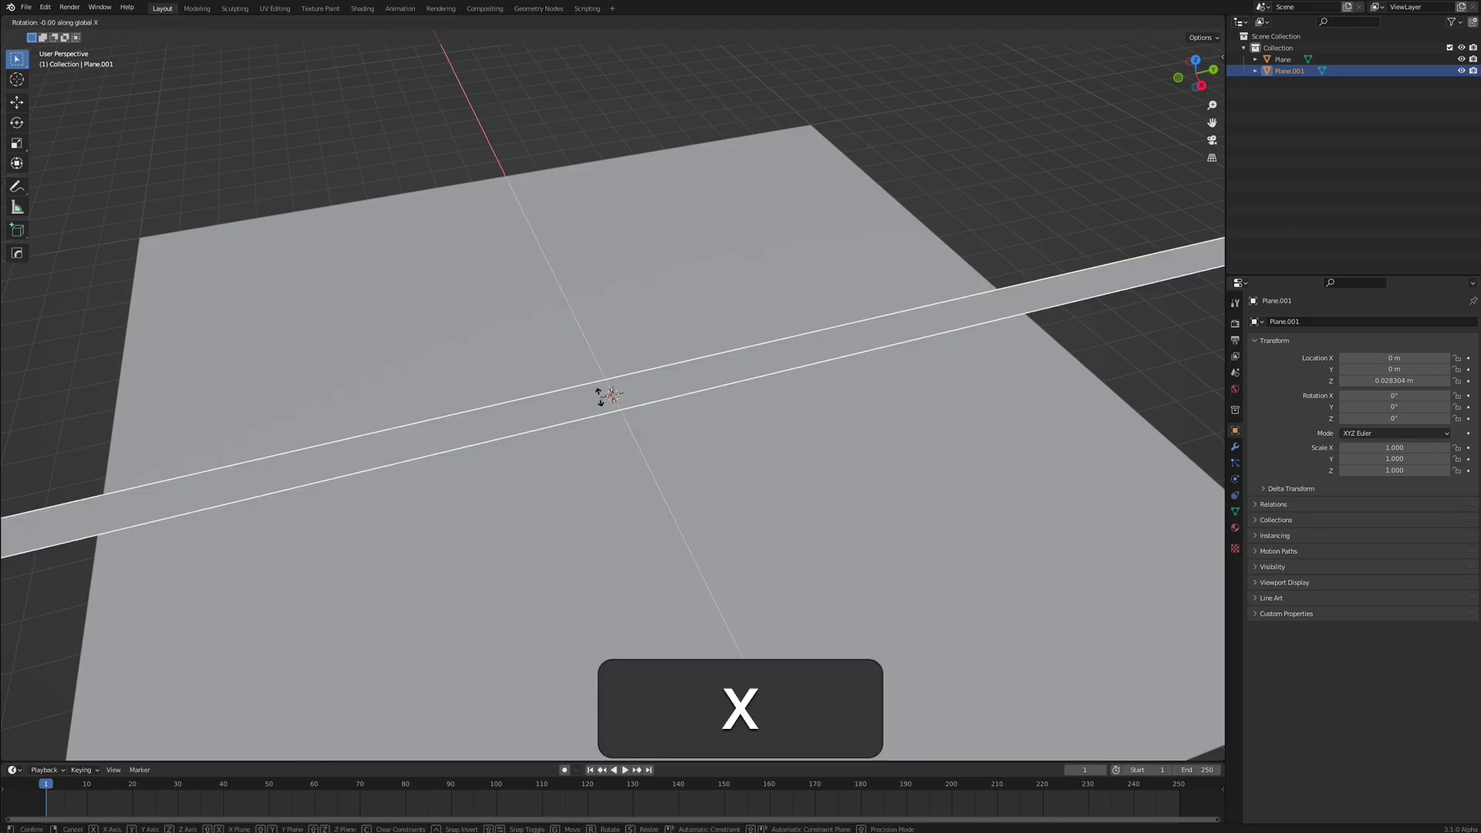
type("90")
key("Return")
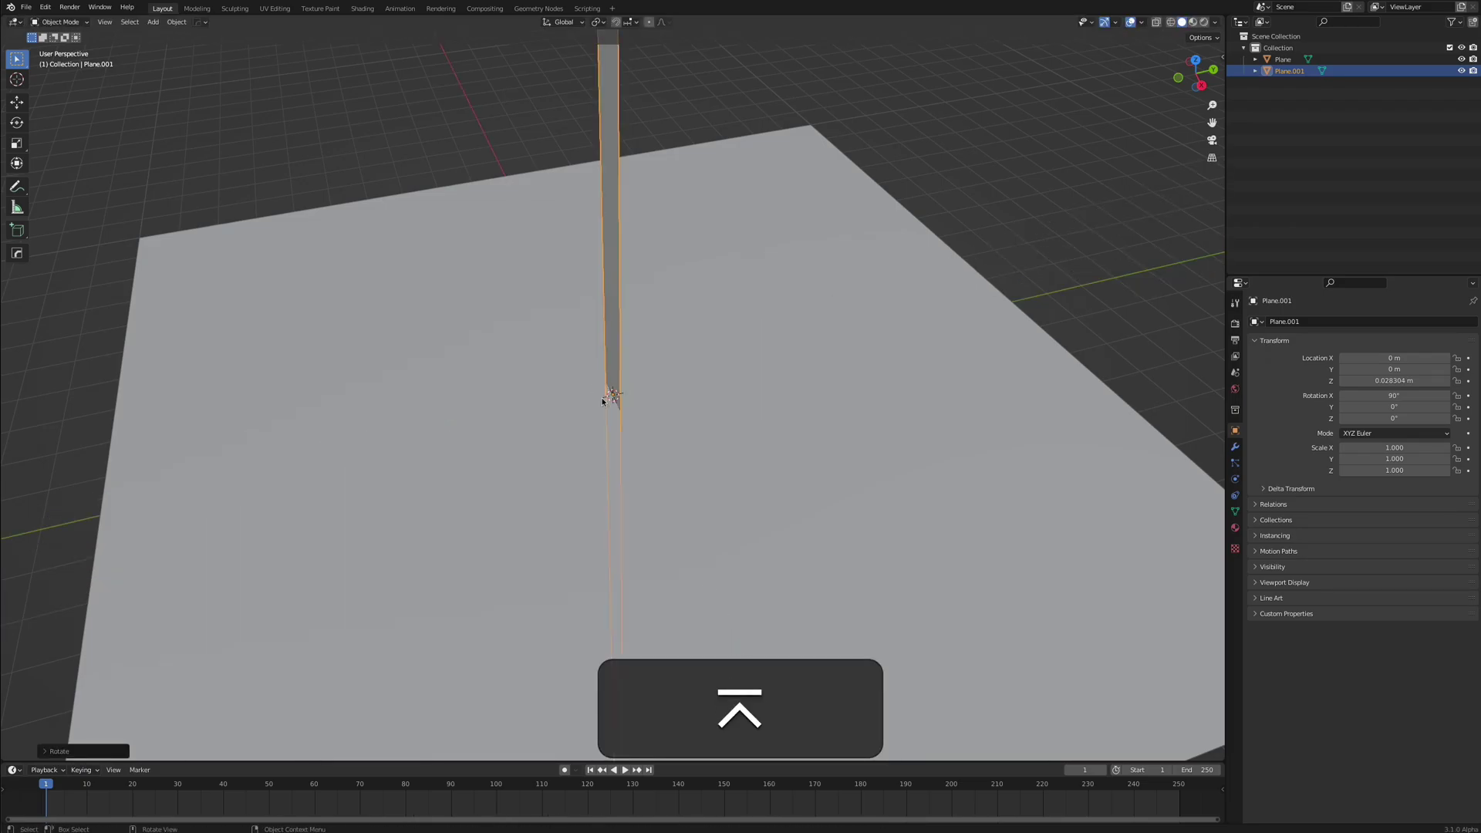
Move the strip up 20 m along Z and fine-tune its height so its lower end sits at the ground plane
type("g")
type("z20")
key("Return")
middle_click_drag(590, 391, 590, 434)
key("g")
key("z")
left_click(676, 394)
Enable Collision physics on the ground plane and set its Softbody & Cloth friction to 10
left_click(516, 385)
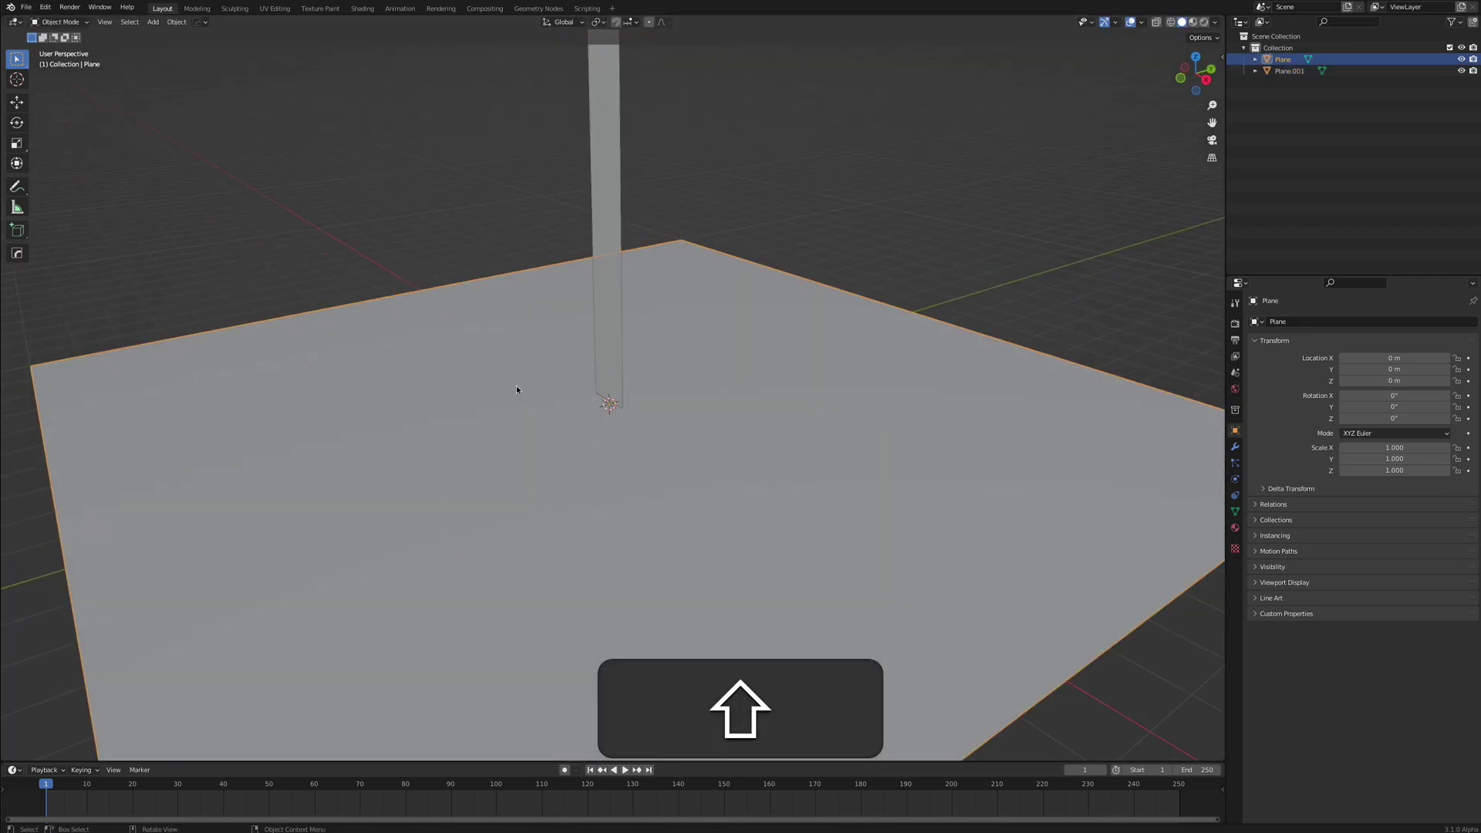
left_click(1234, 481)
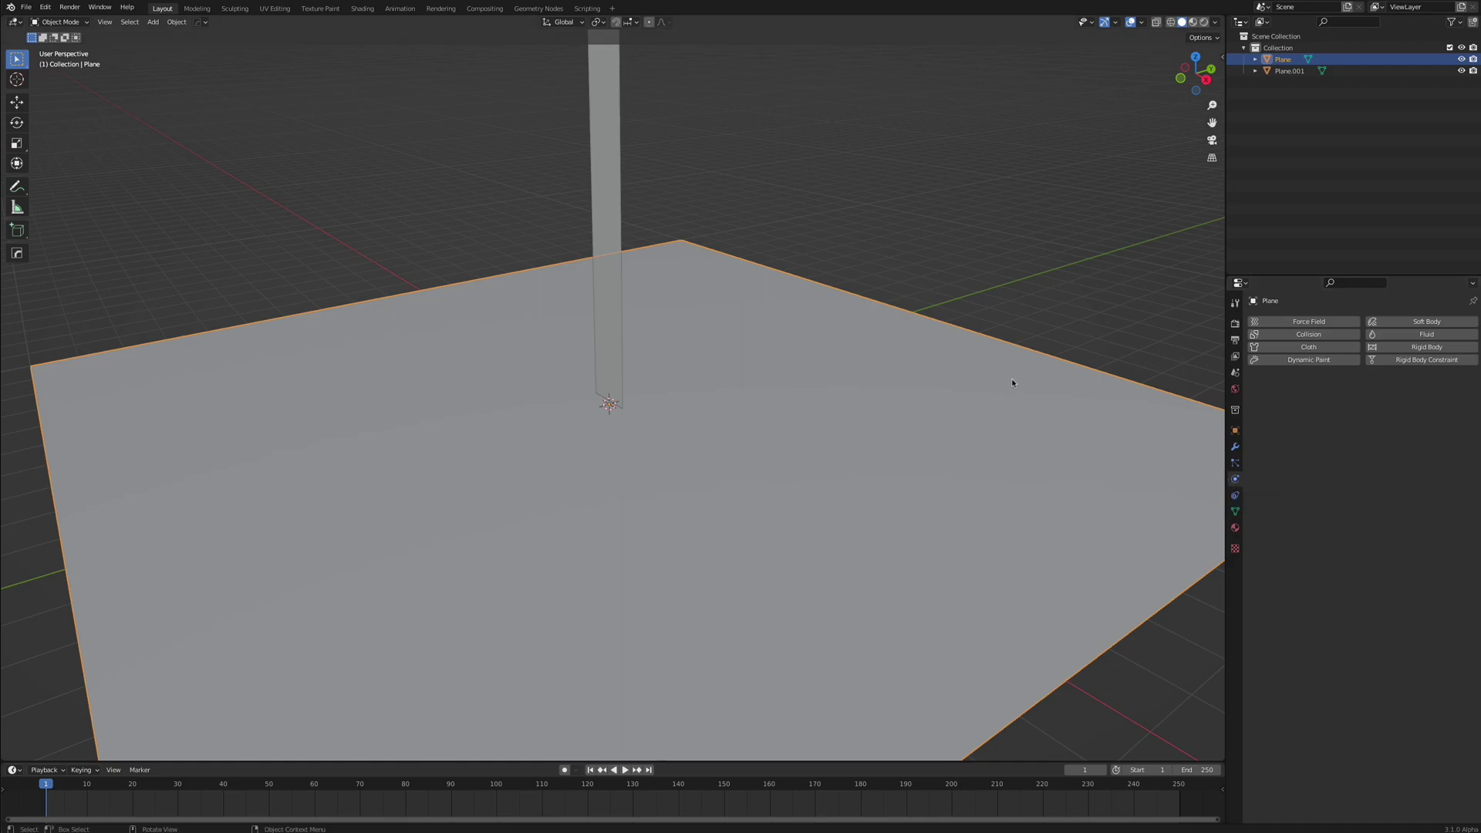
left_click(1308, 334)
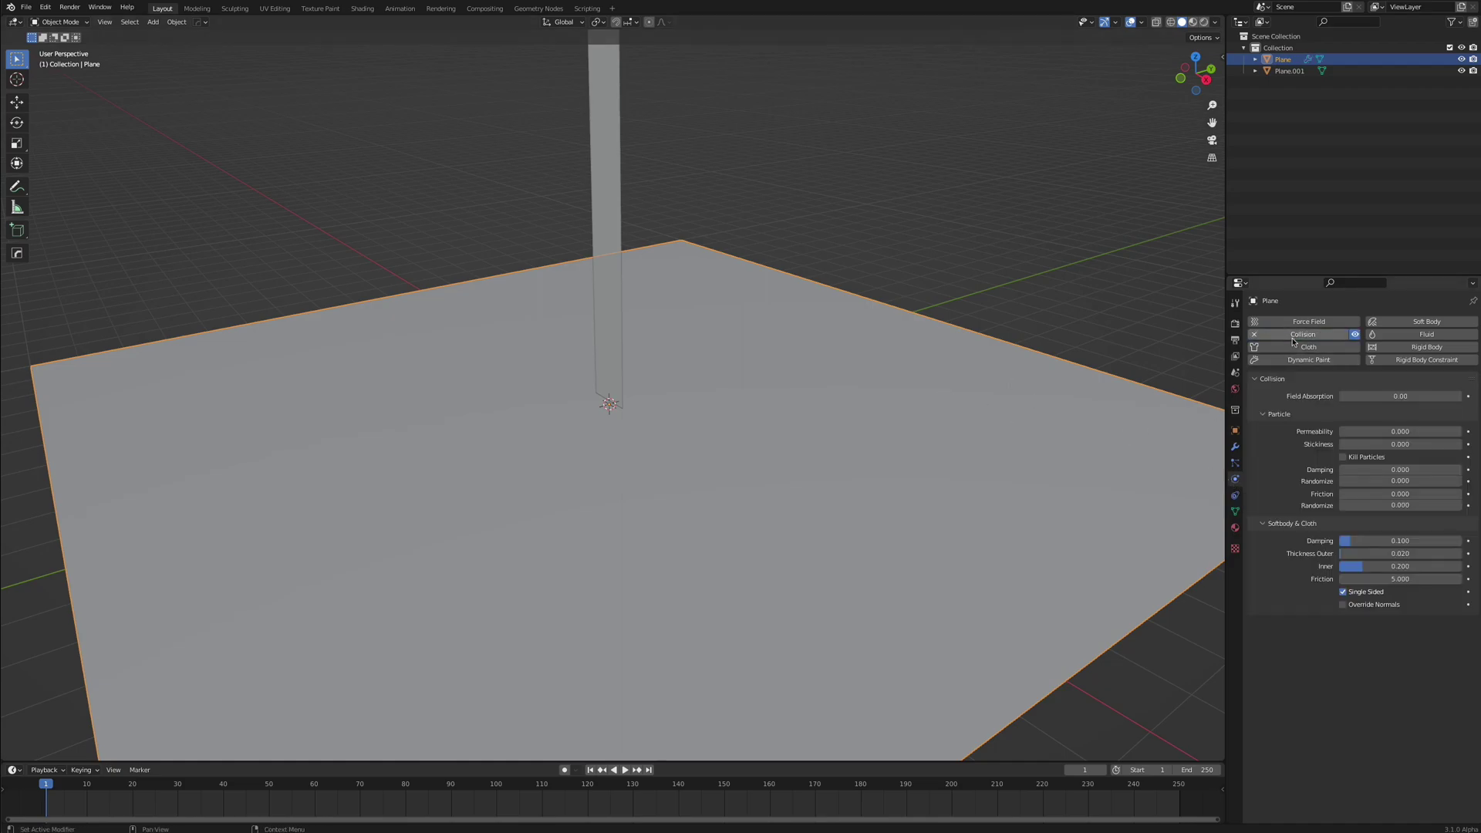
left_click(1369, 579)
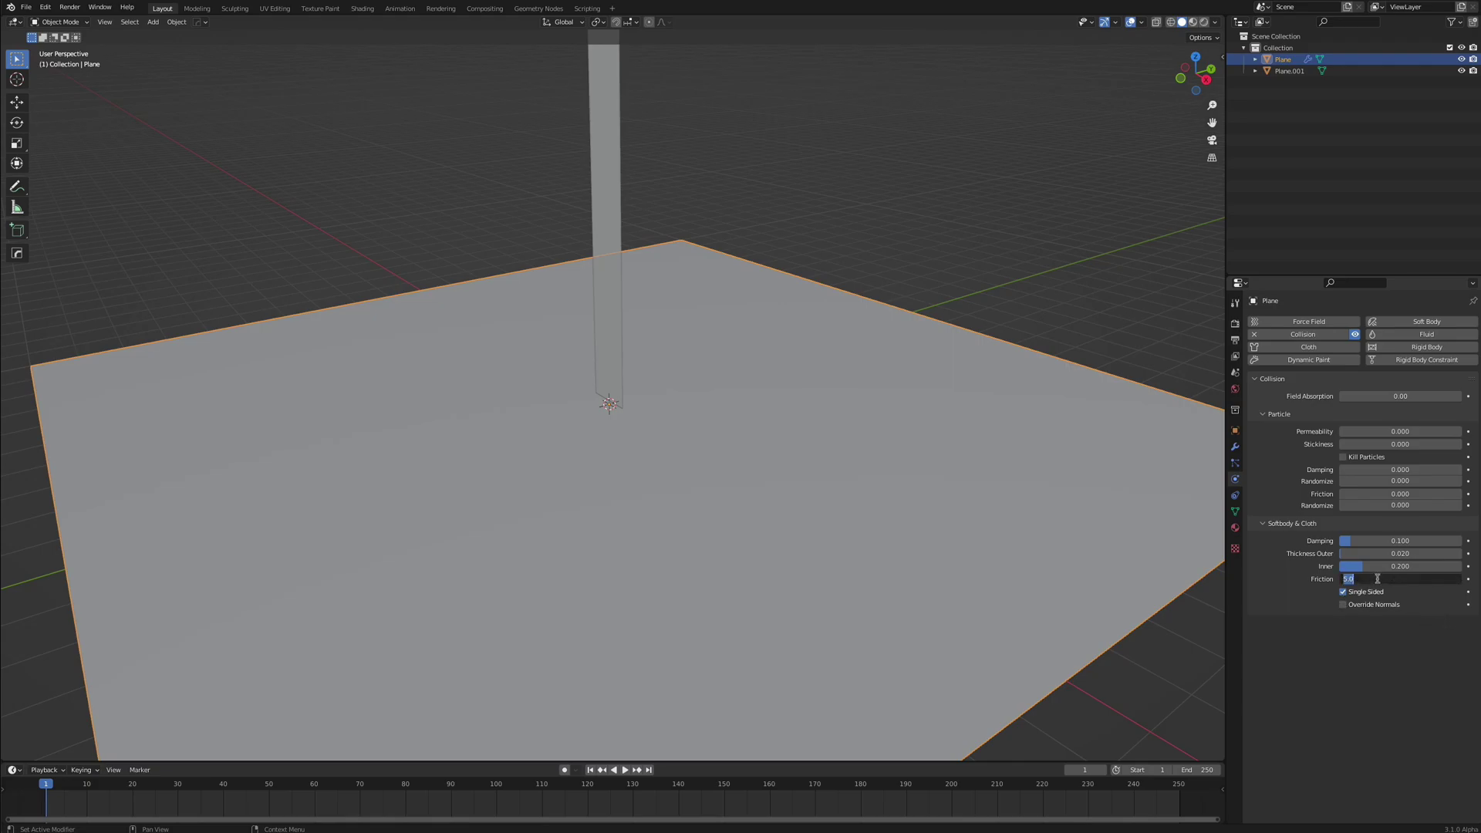
type("10")
key("Return")
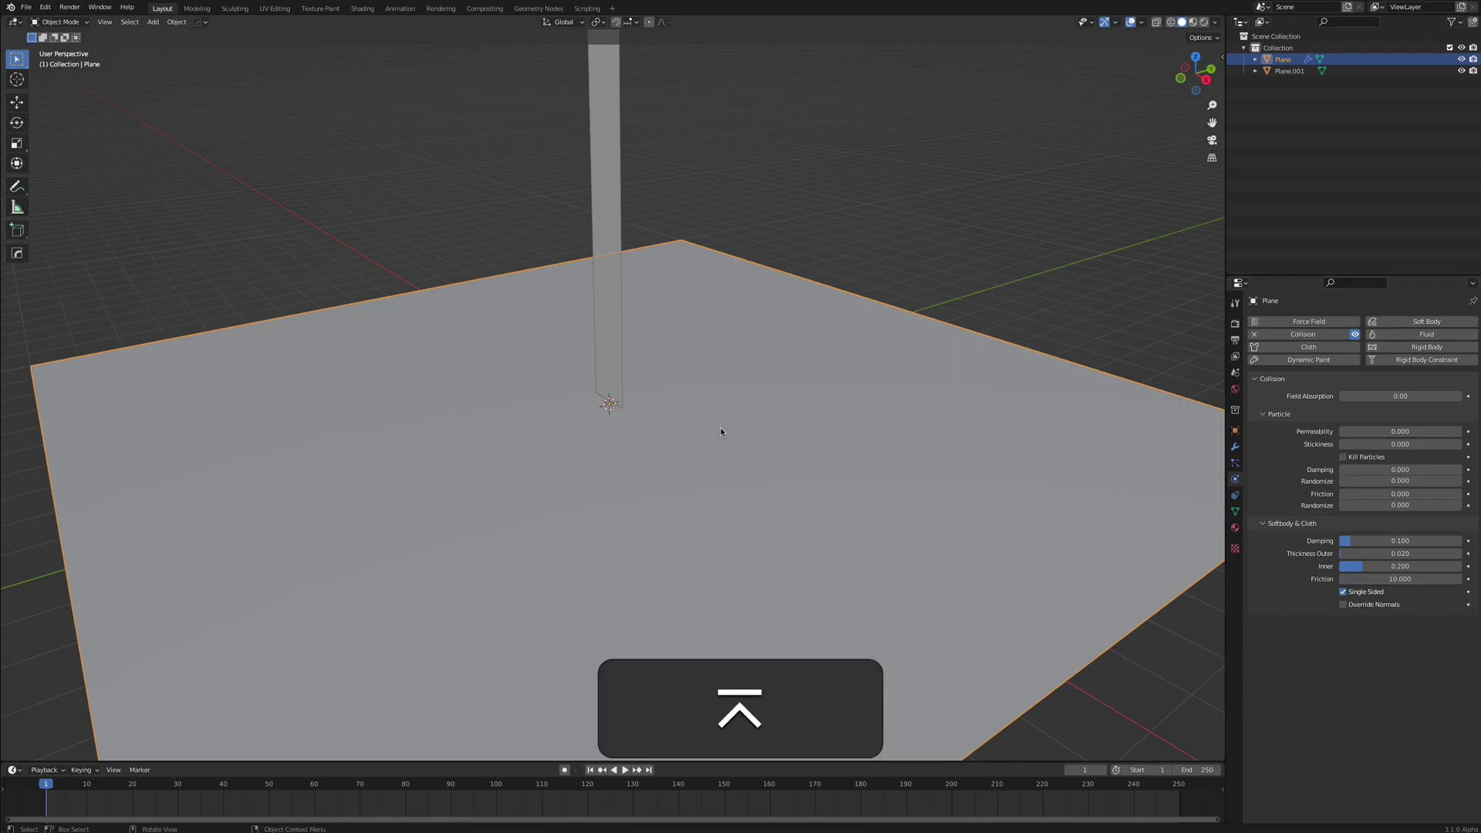
Add Cloth physics to the vertical strip and enable its Self Collisions
middle_click_drag(721, 432, 638, 329)
left_click(609, 295)
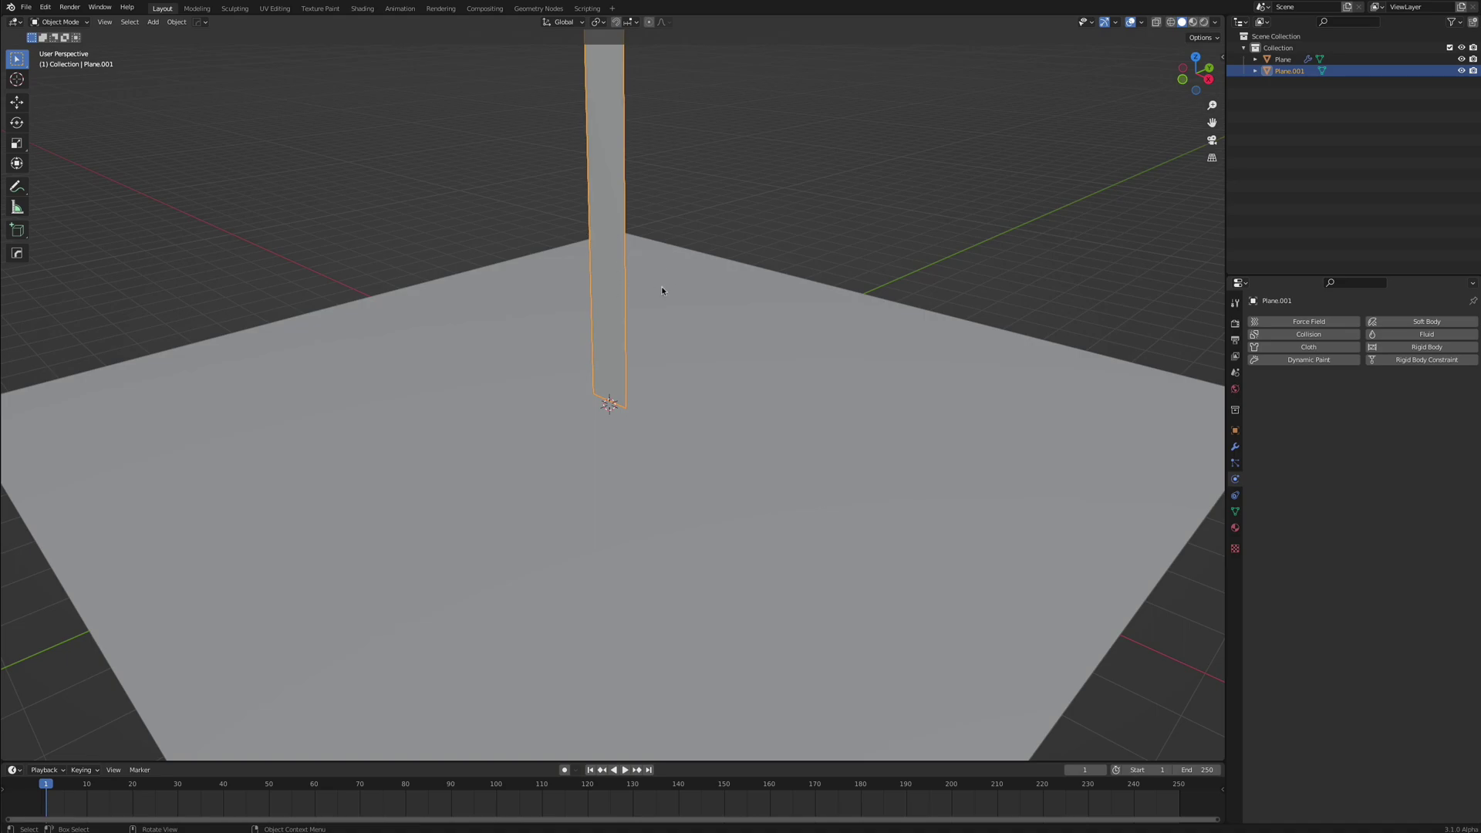
left_click(1293, 348)
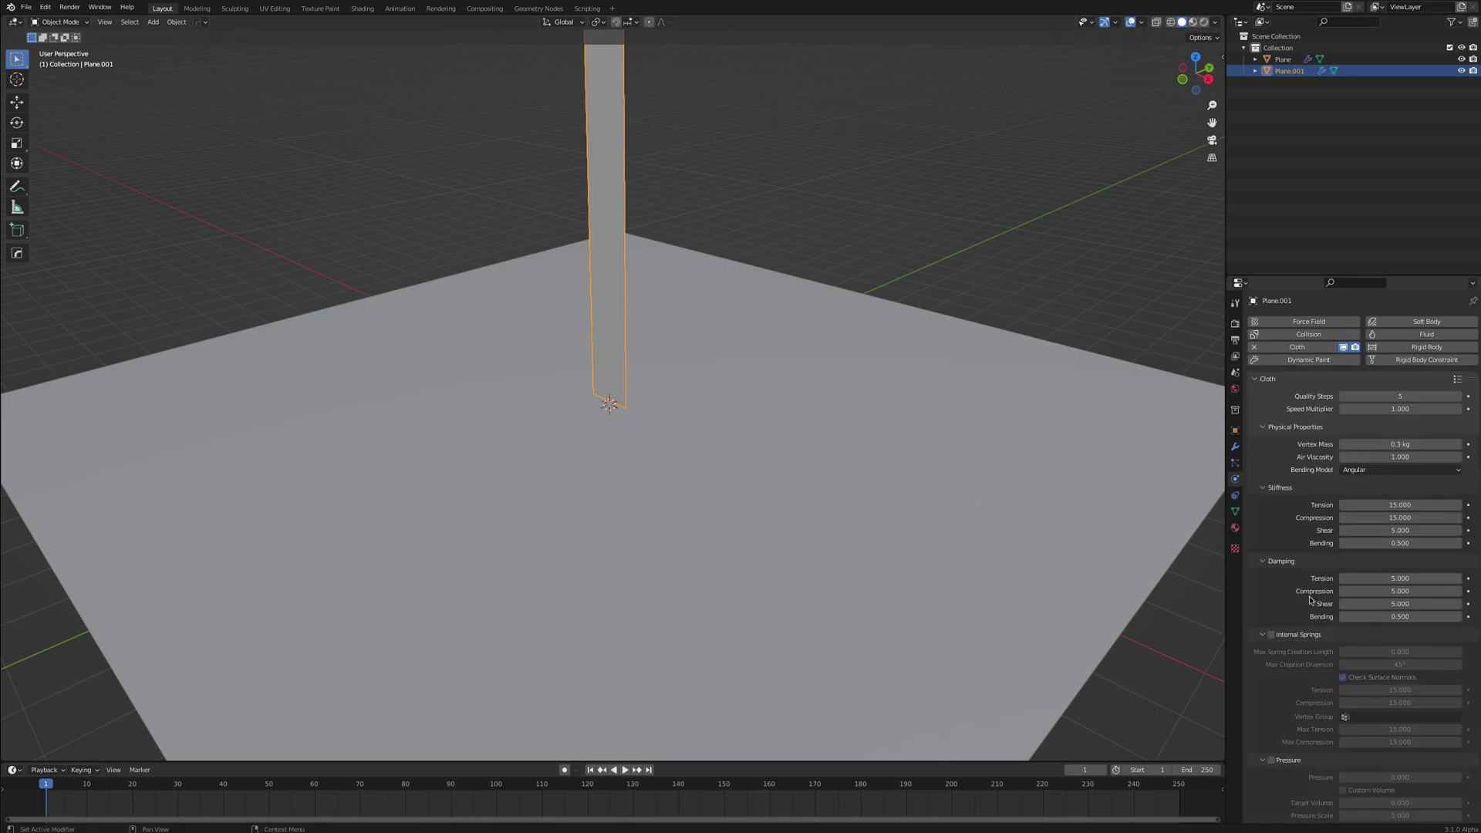
scroll(1310, 600, "down", 4)
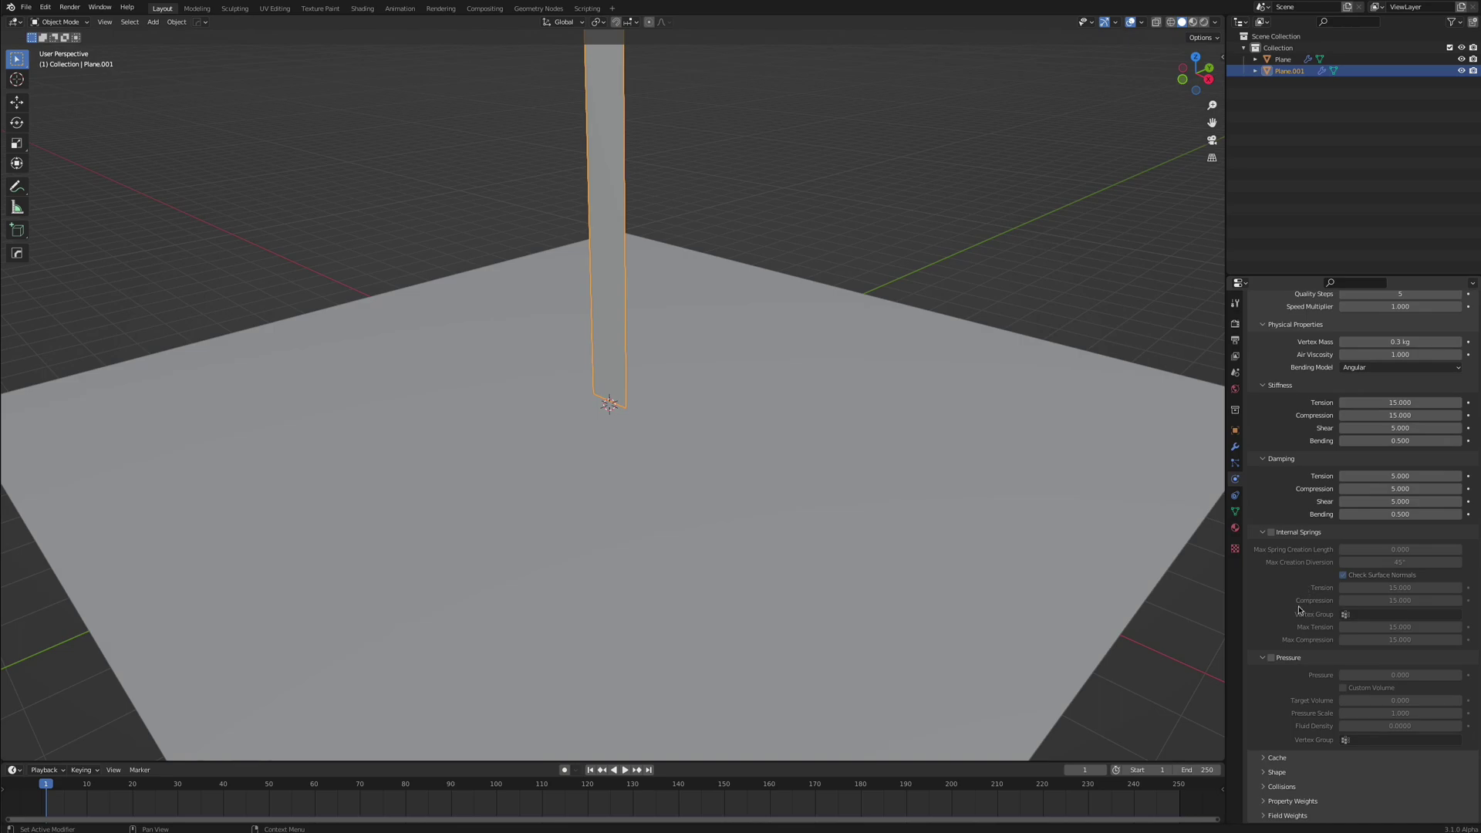
left_click(1269, 787)
scroll(1271, 717, "down", 6)
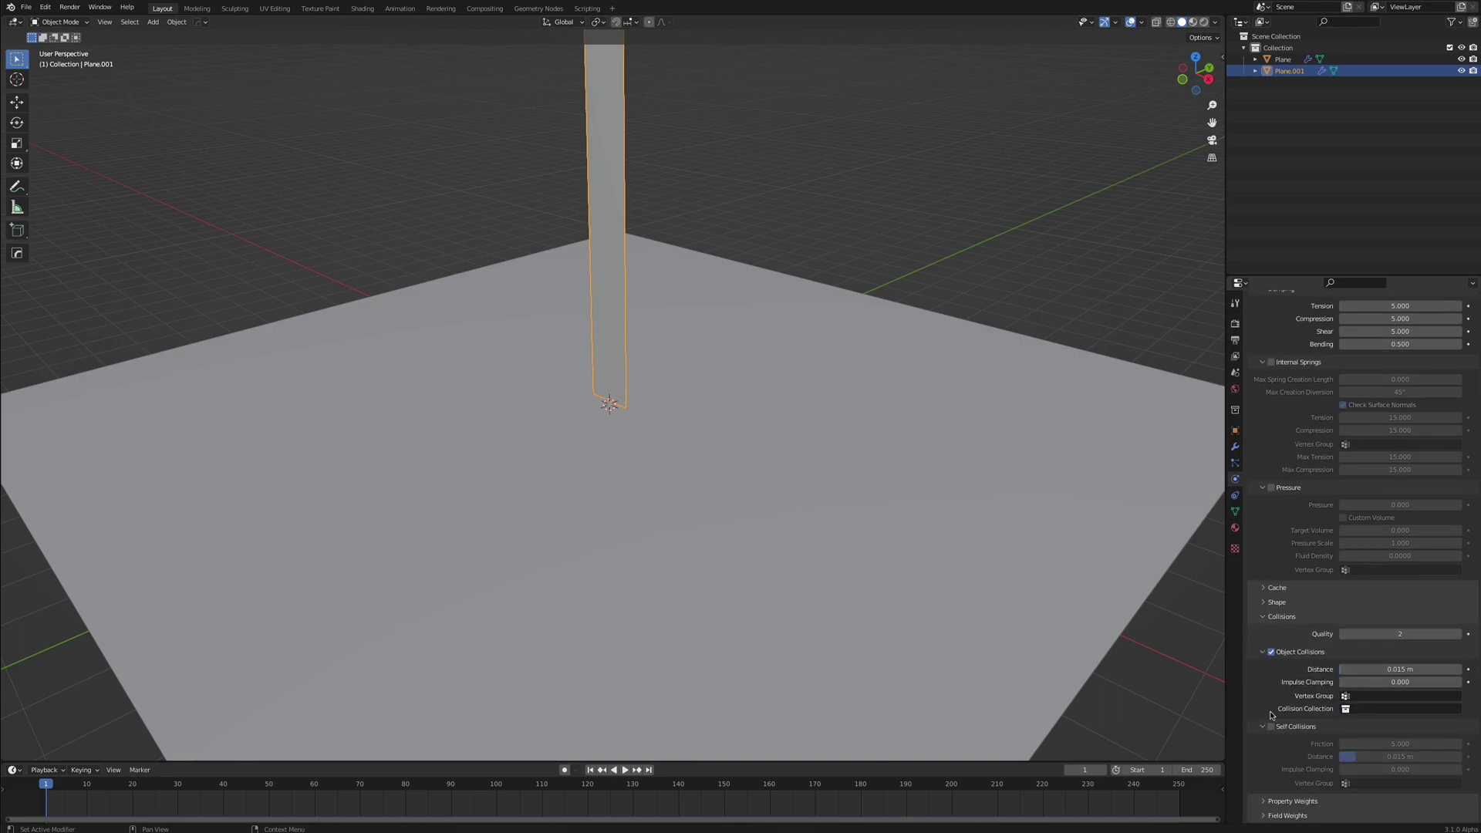
left_click(1271, 726)
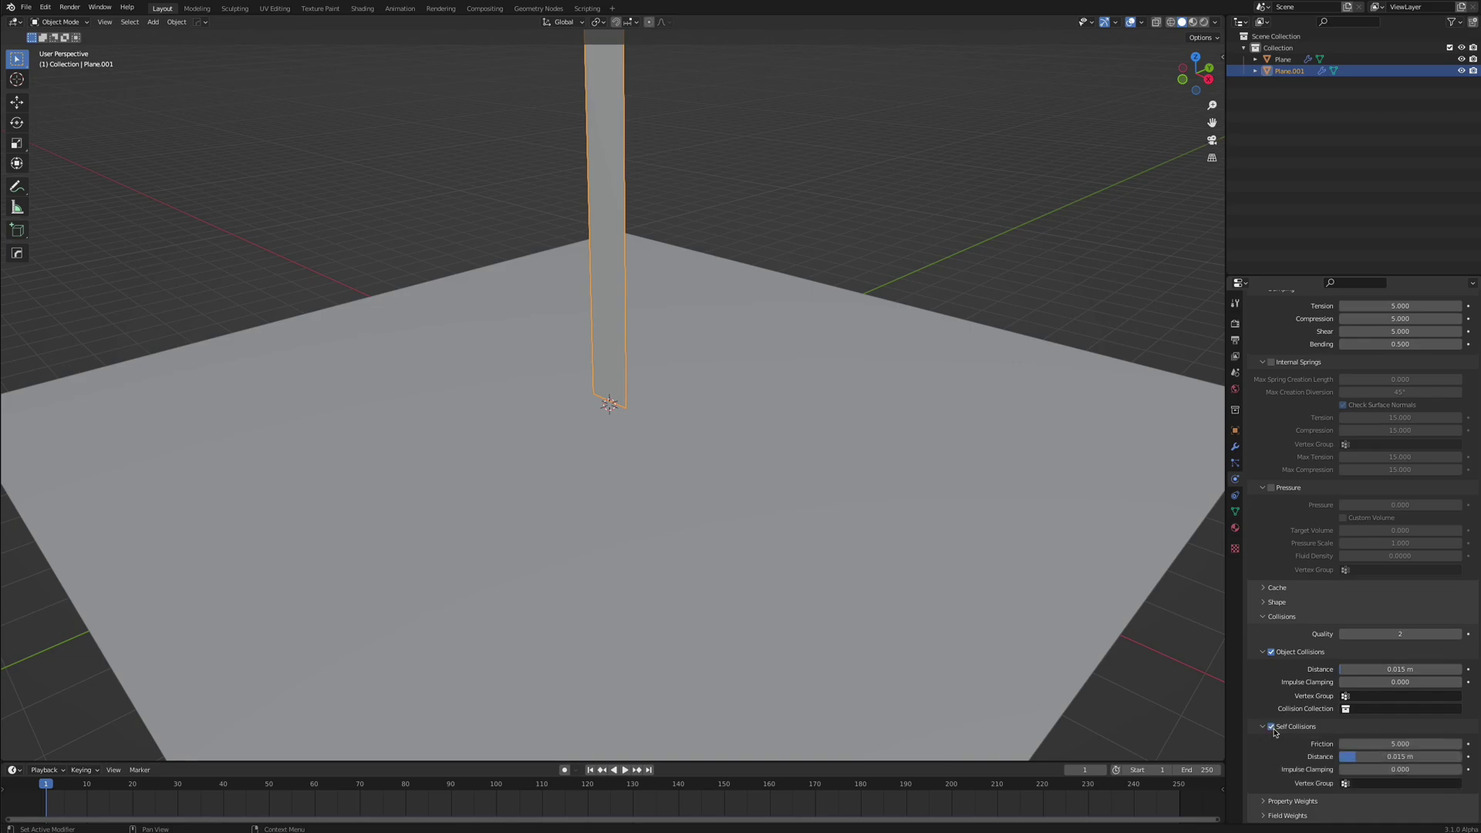
left_click(1262, 622)
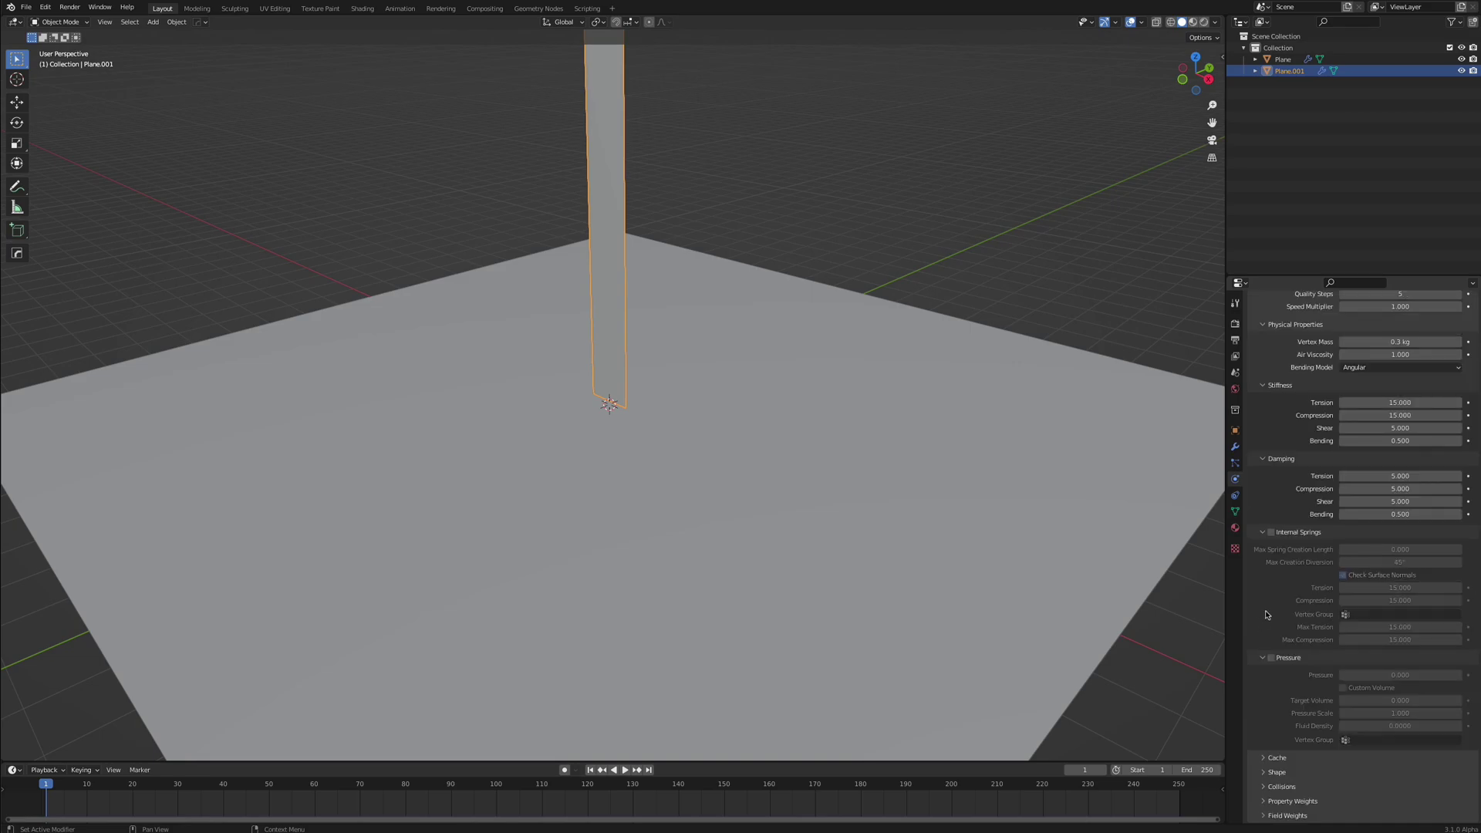
Set the cloth stiffness to Tension 30, Compression 30, Shear 10 and Bending 5
scroll(1334, 448, "up", 4)
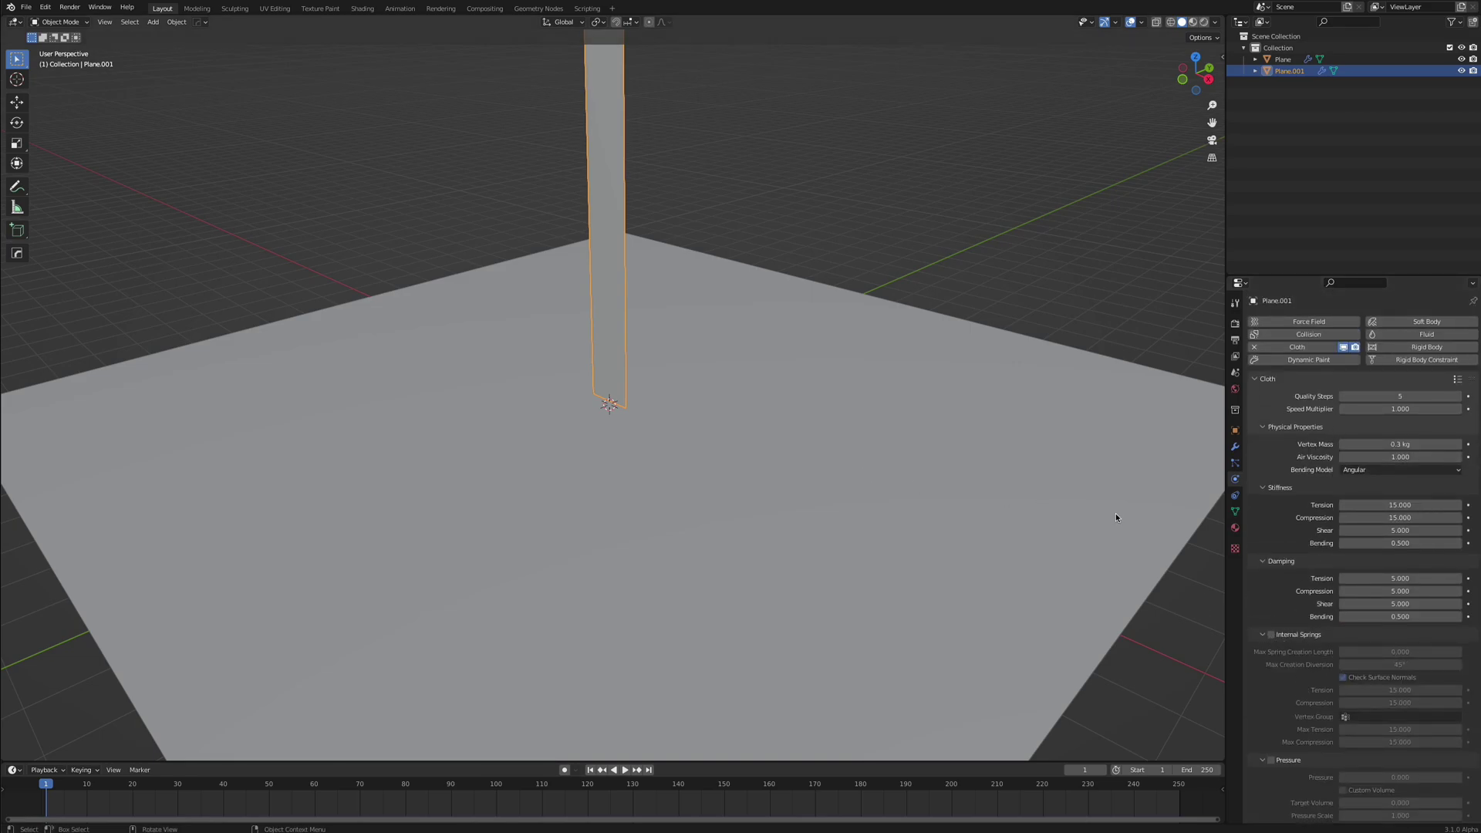
left_click(1407, 508)
type("30")
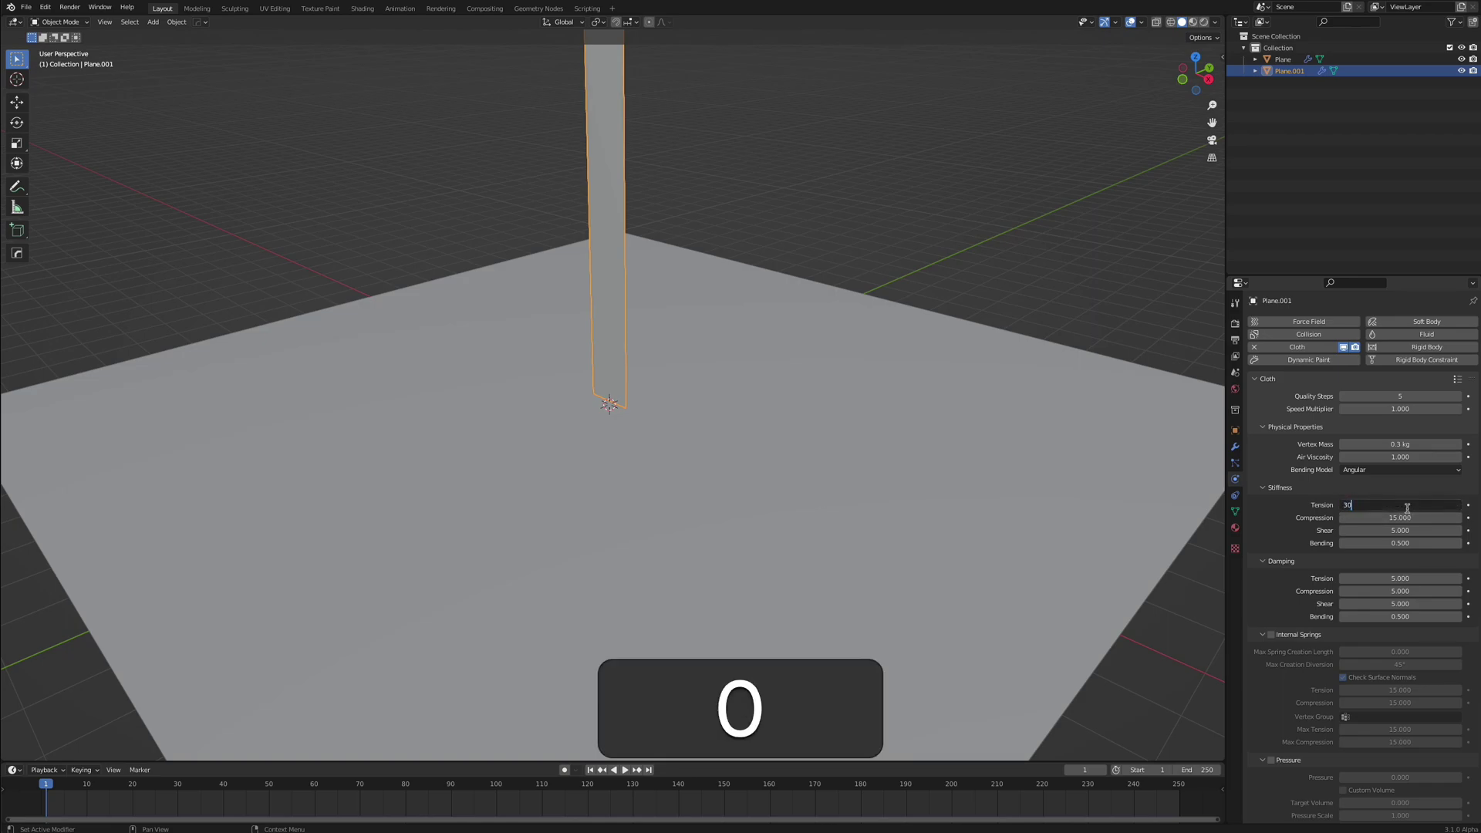
key("Tab")
type("30")
key("Tab")
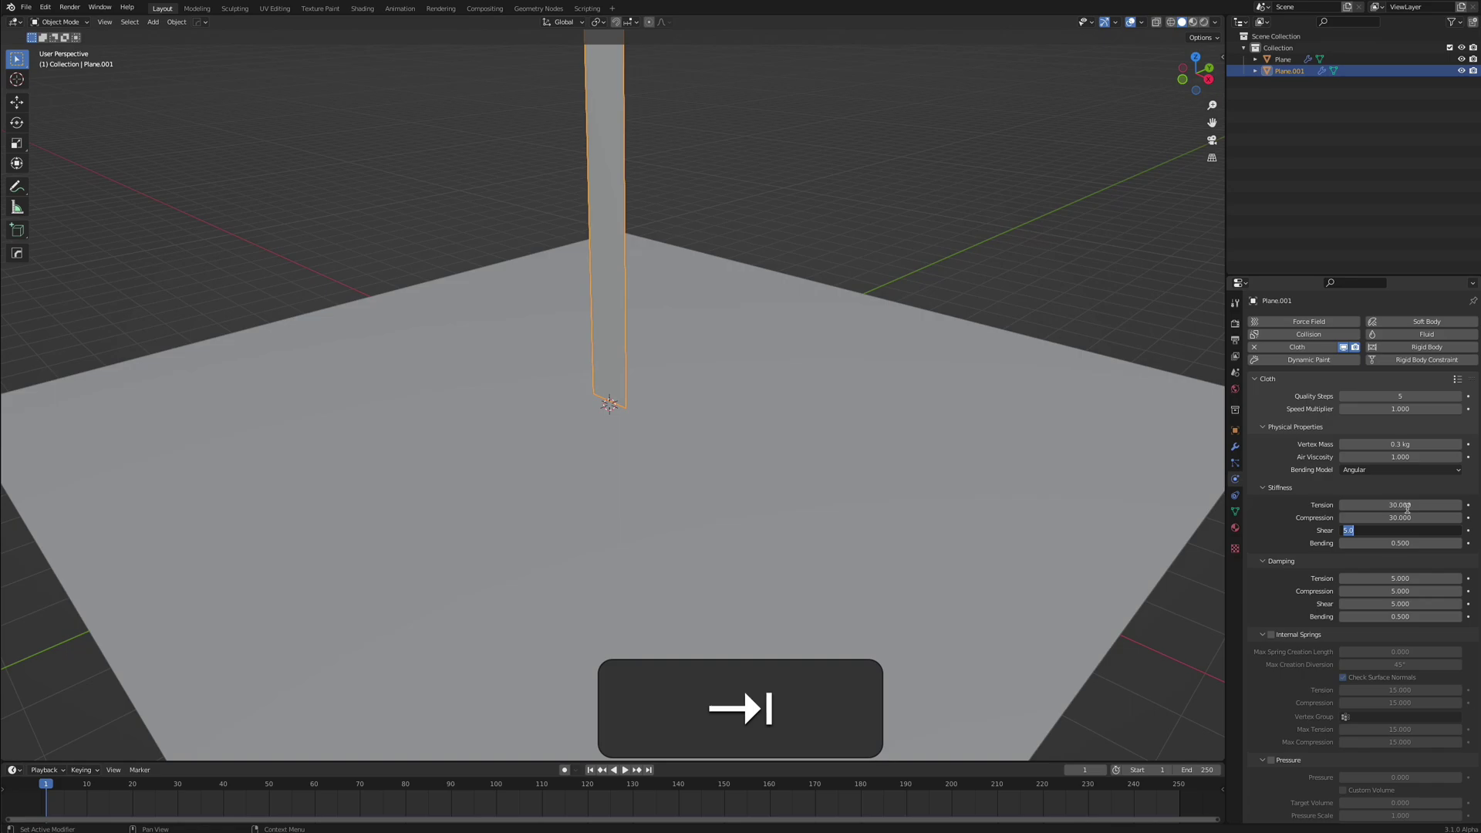
type("10")
key("Tab")
type("5")
key("Return")
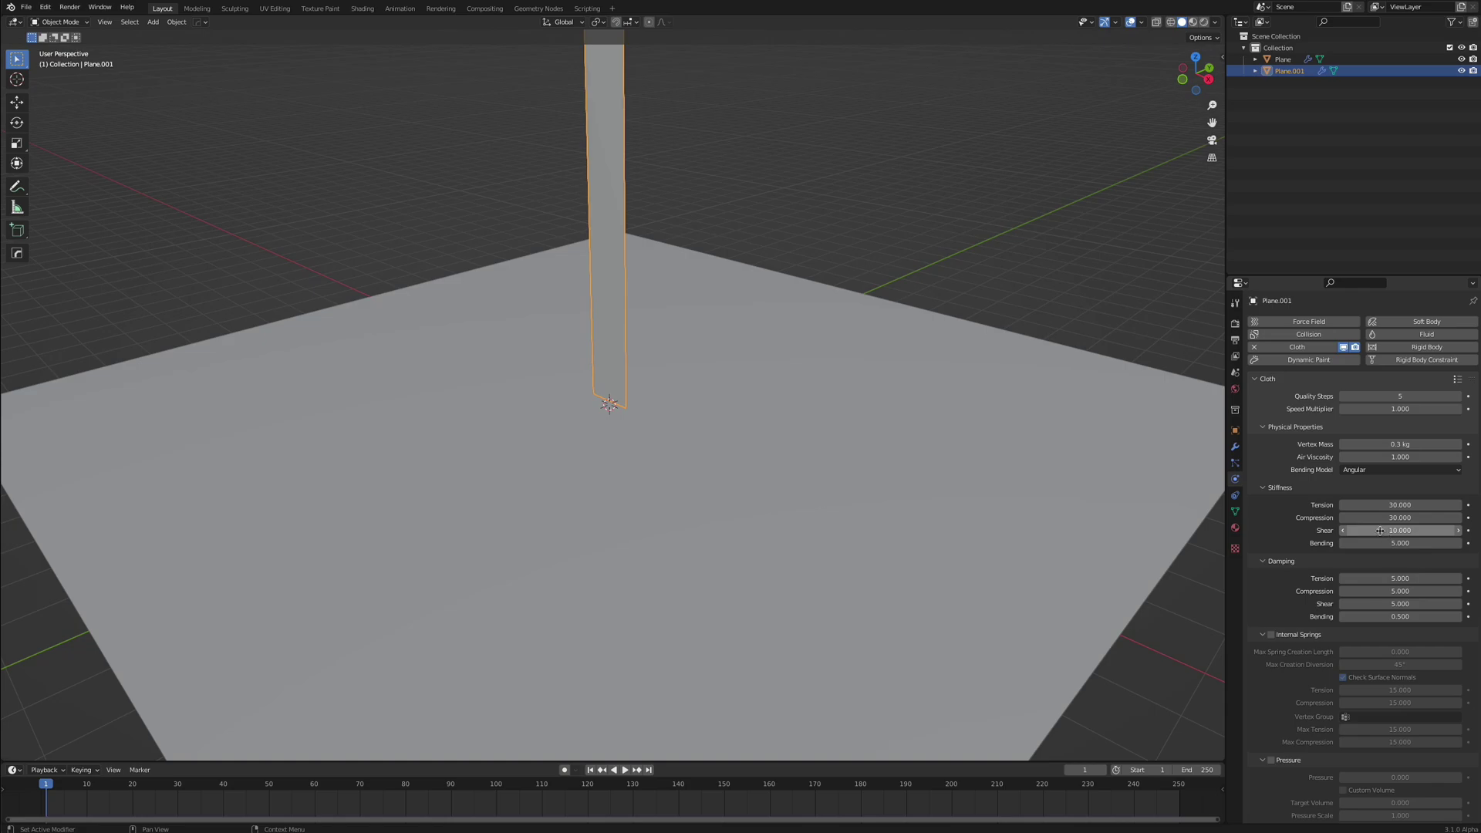
Play the cloth simulation to watch the strip fall, stop it and return to the first frame
middle_click_drag(799, 393, 664, 418)
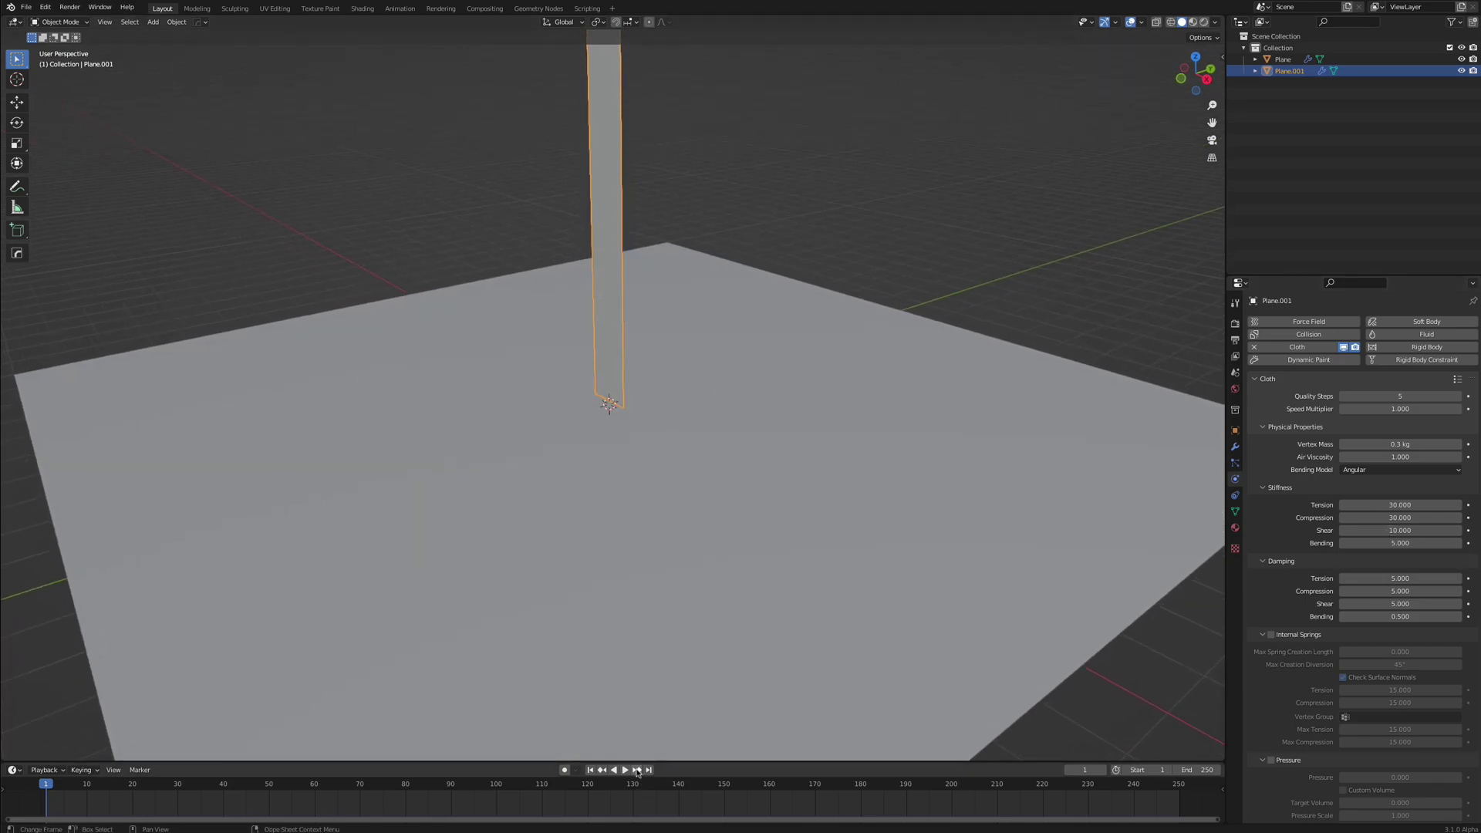
left_click(627, 770)
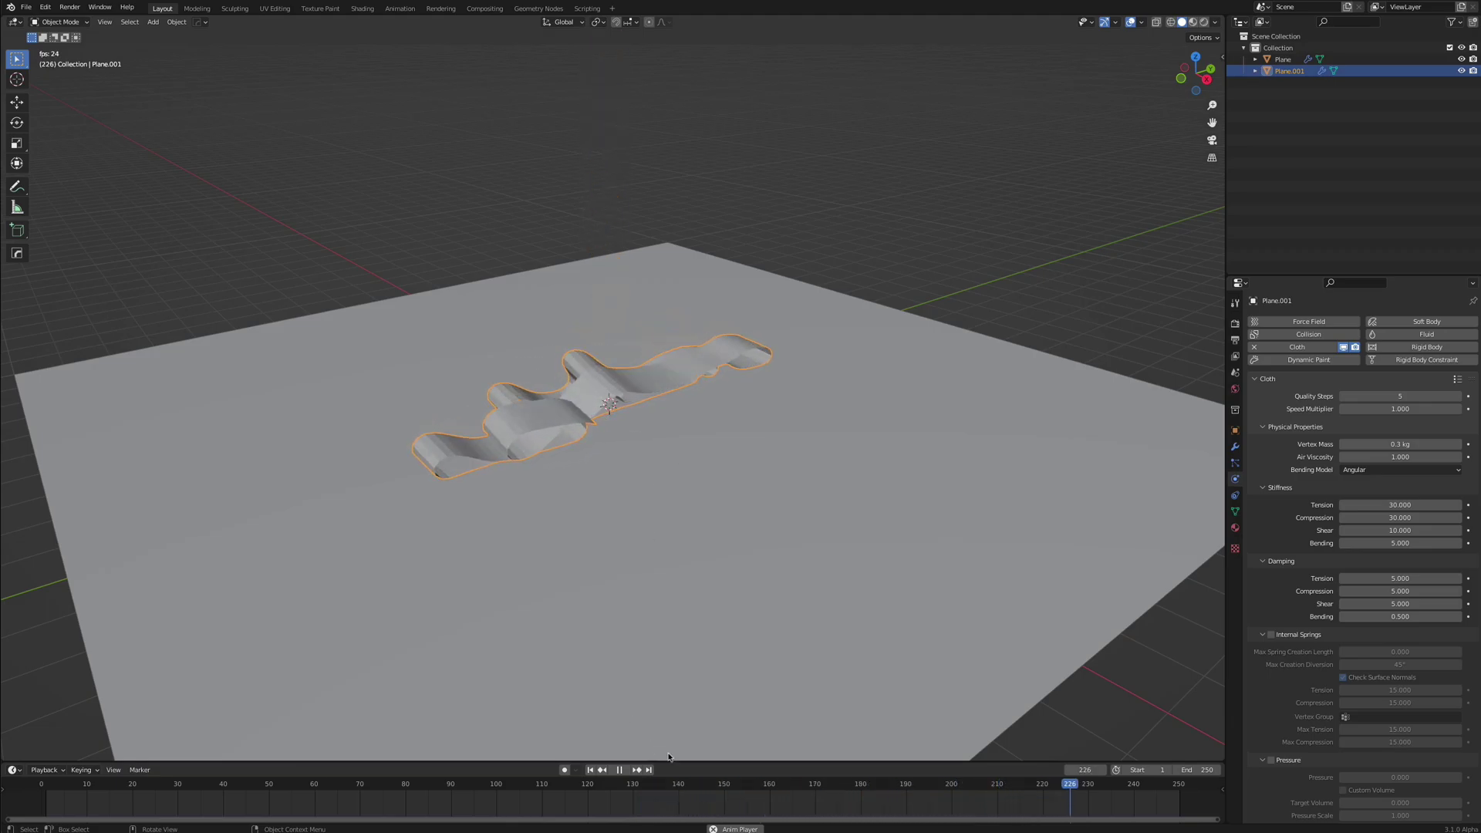
left_click(613, 771)
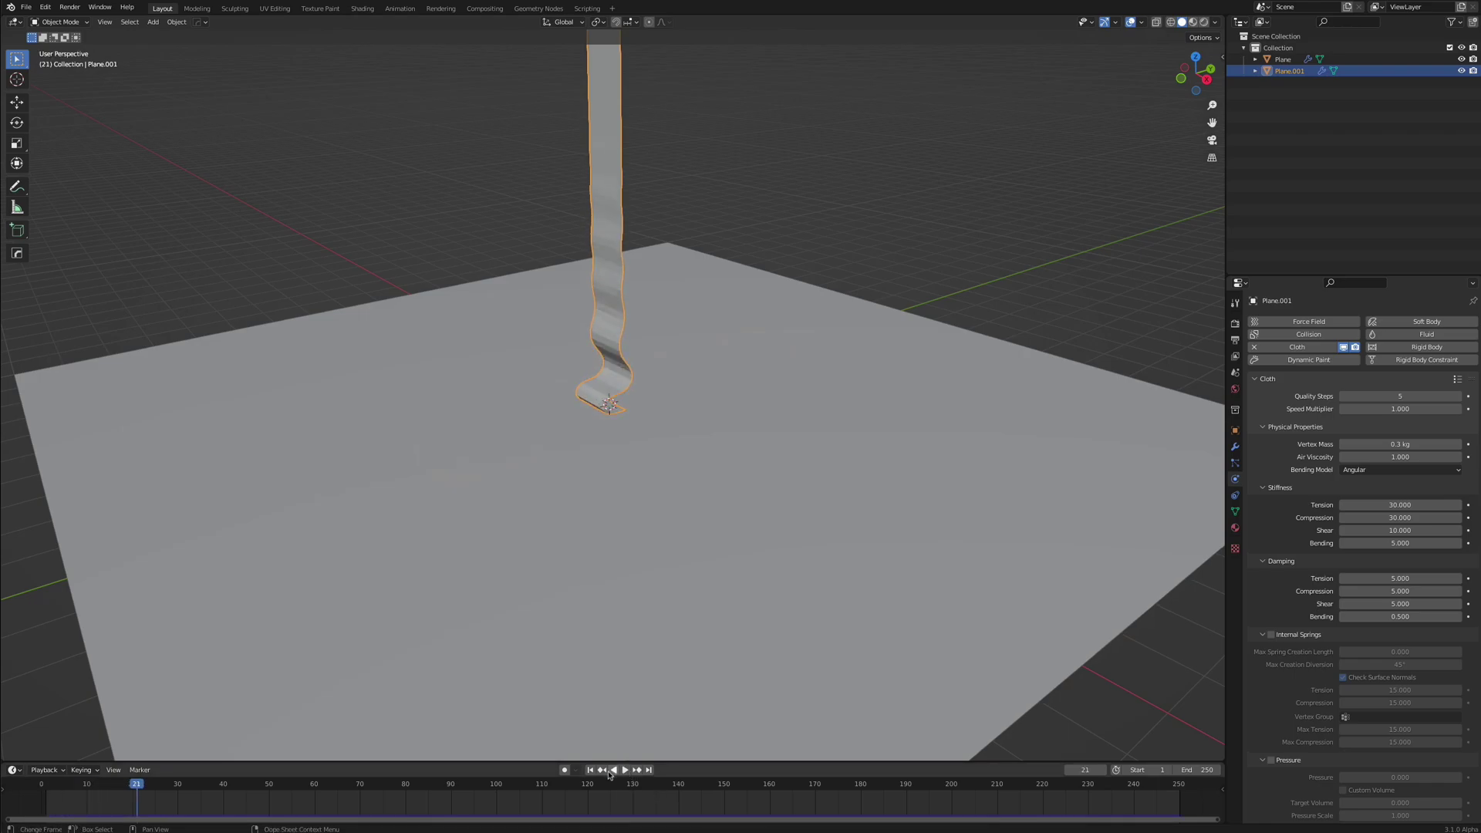
left_click(592, 770)
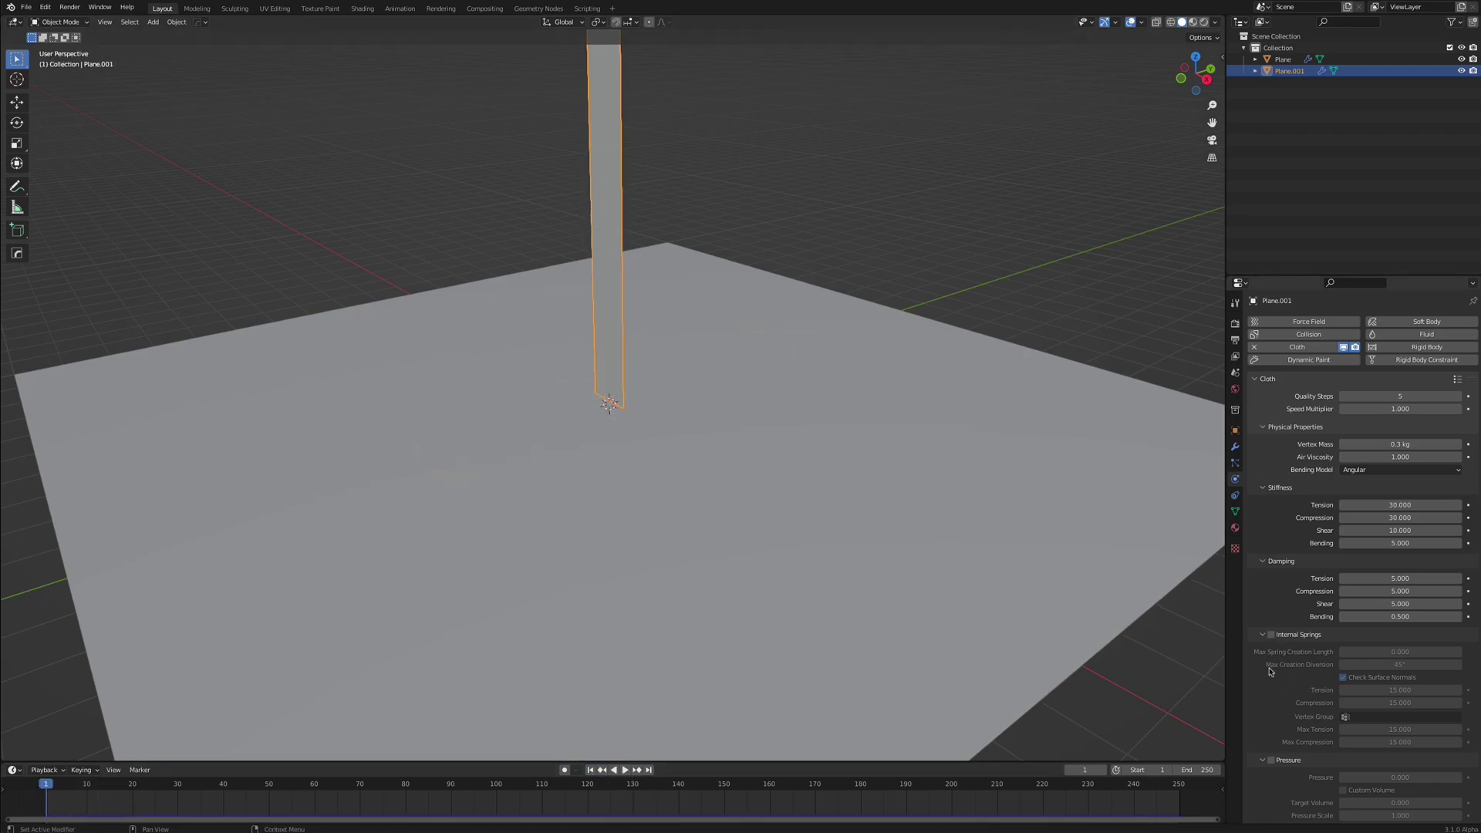
Expand the cloth's Cache settings and save the file to the Desktop as Cloth Drop
scroll(1270, 671, "down", 3)
left_click(1266, 758)
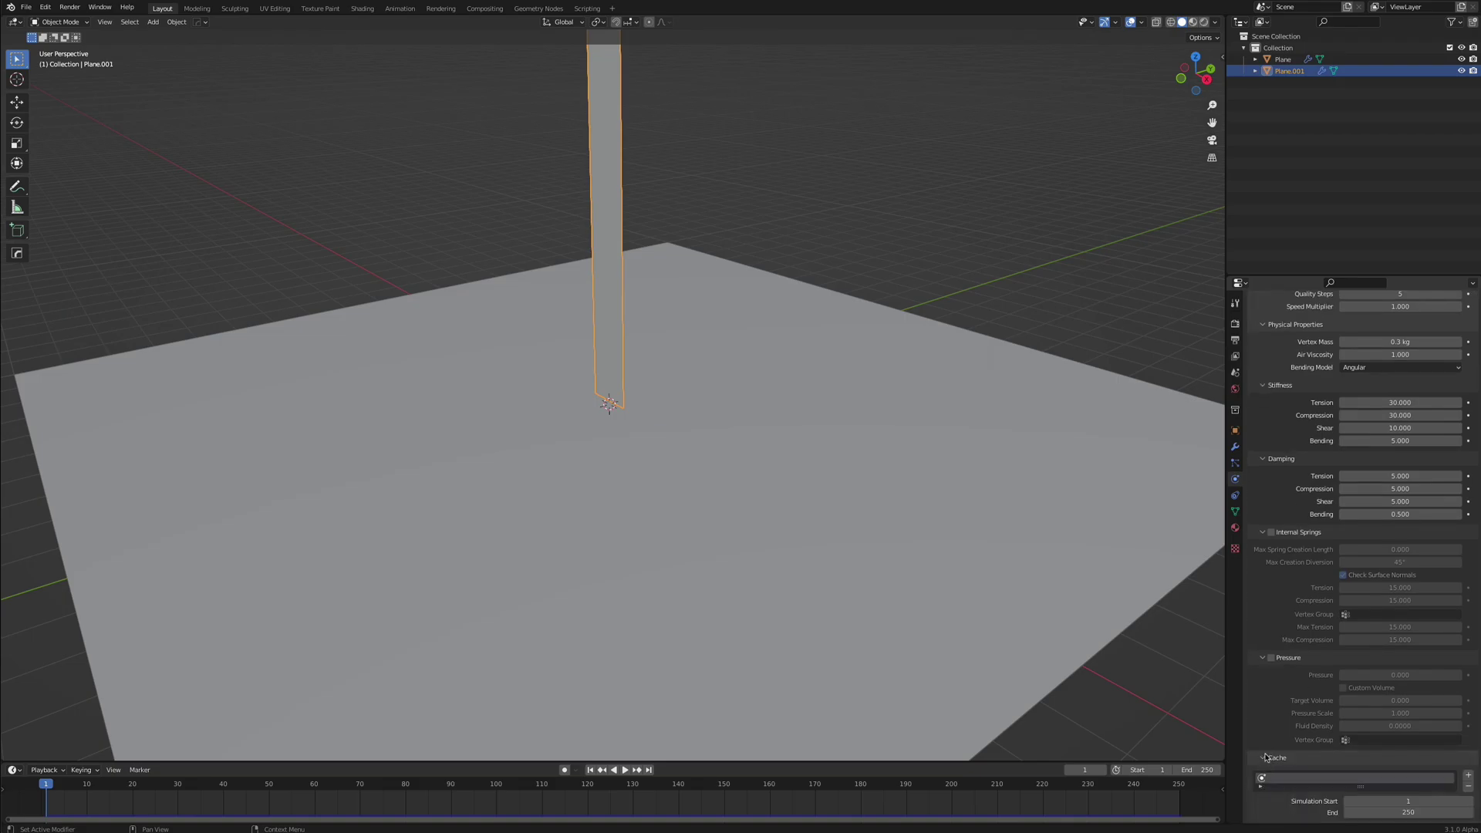
left_click(24, 7)
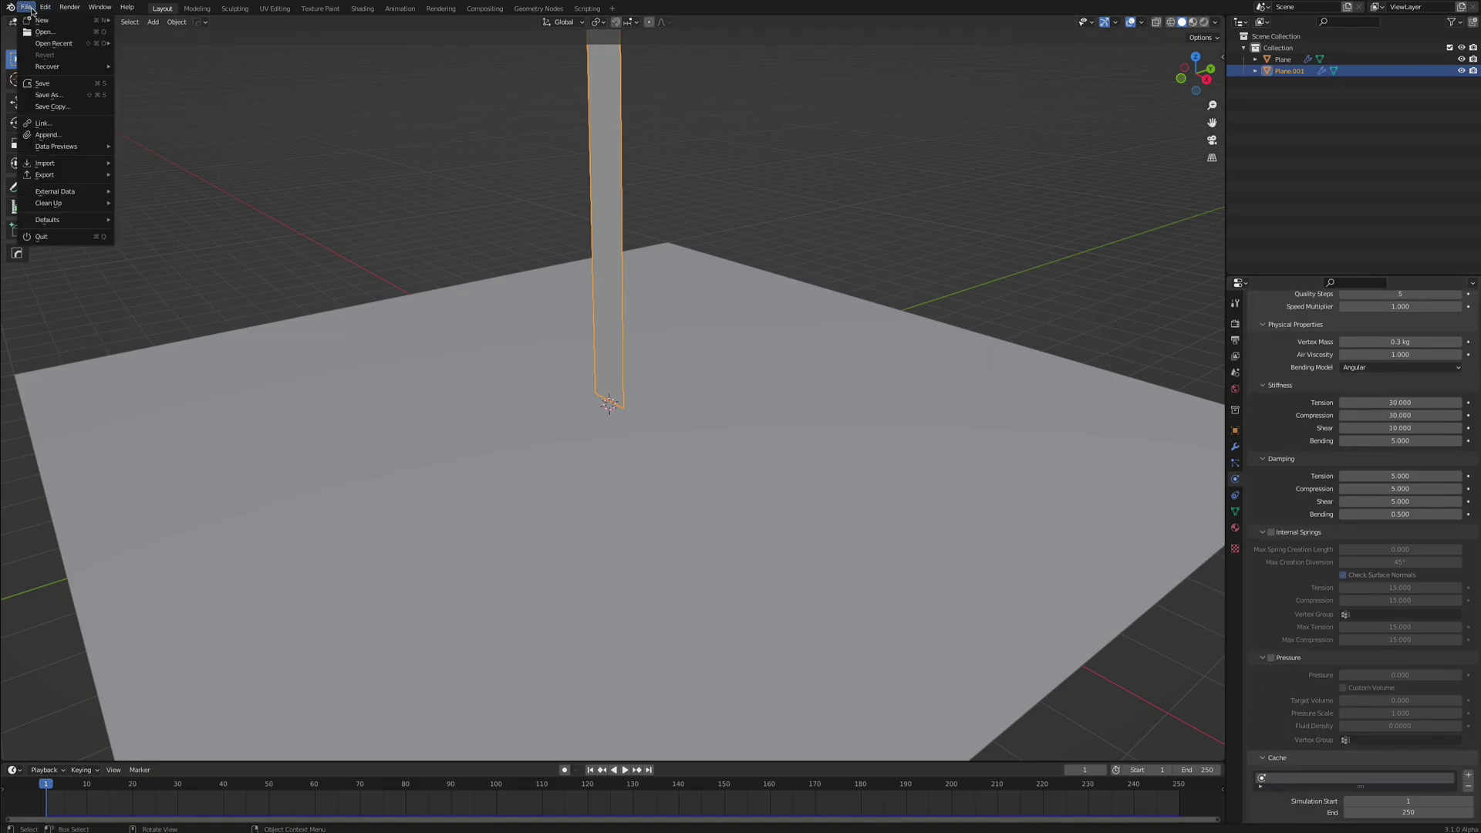
left_click(66, 87)
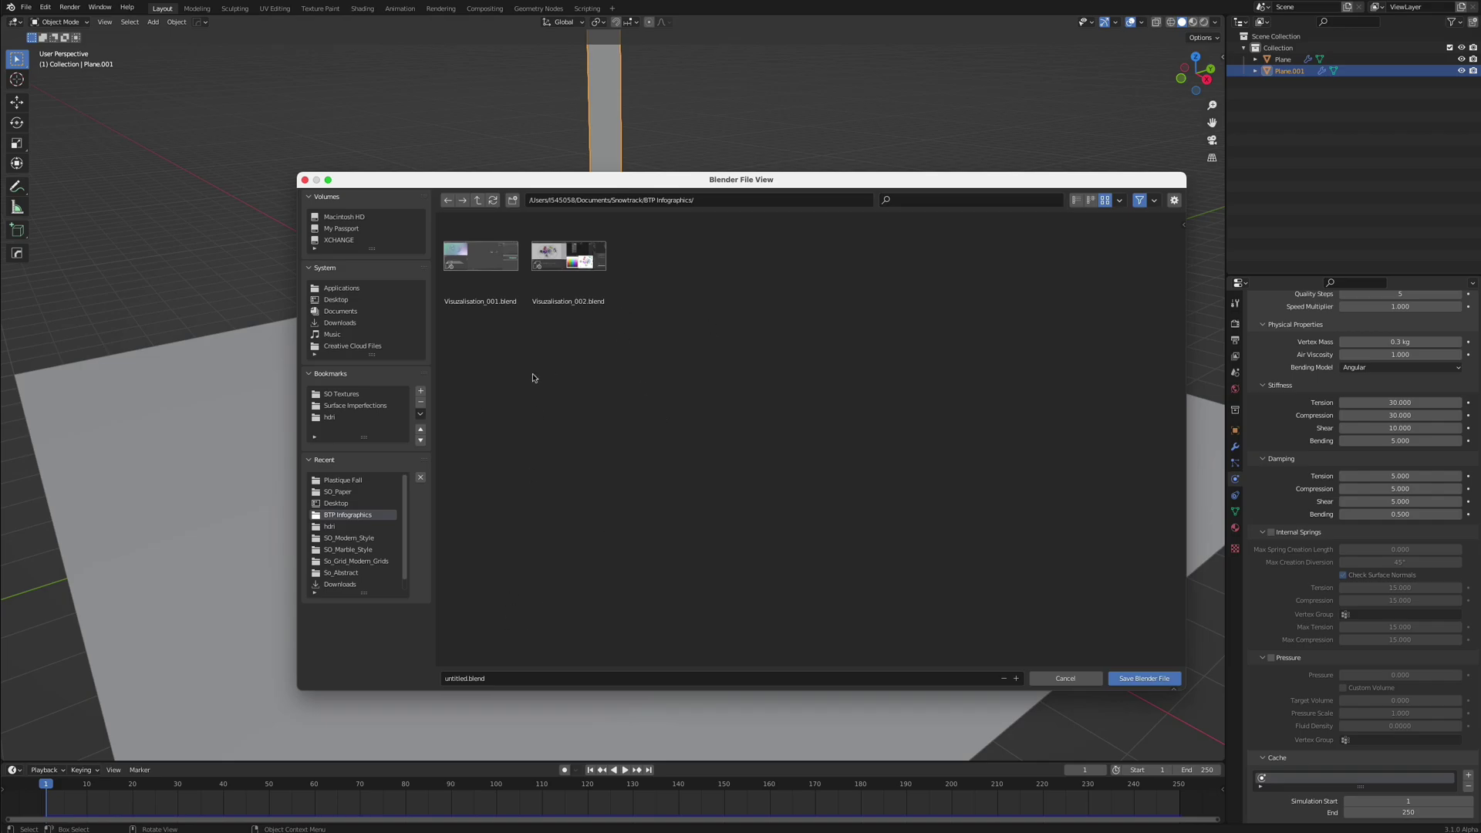
left_click(350, 301)
left_click(476, 679)
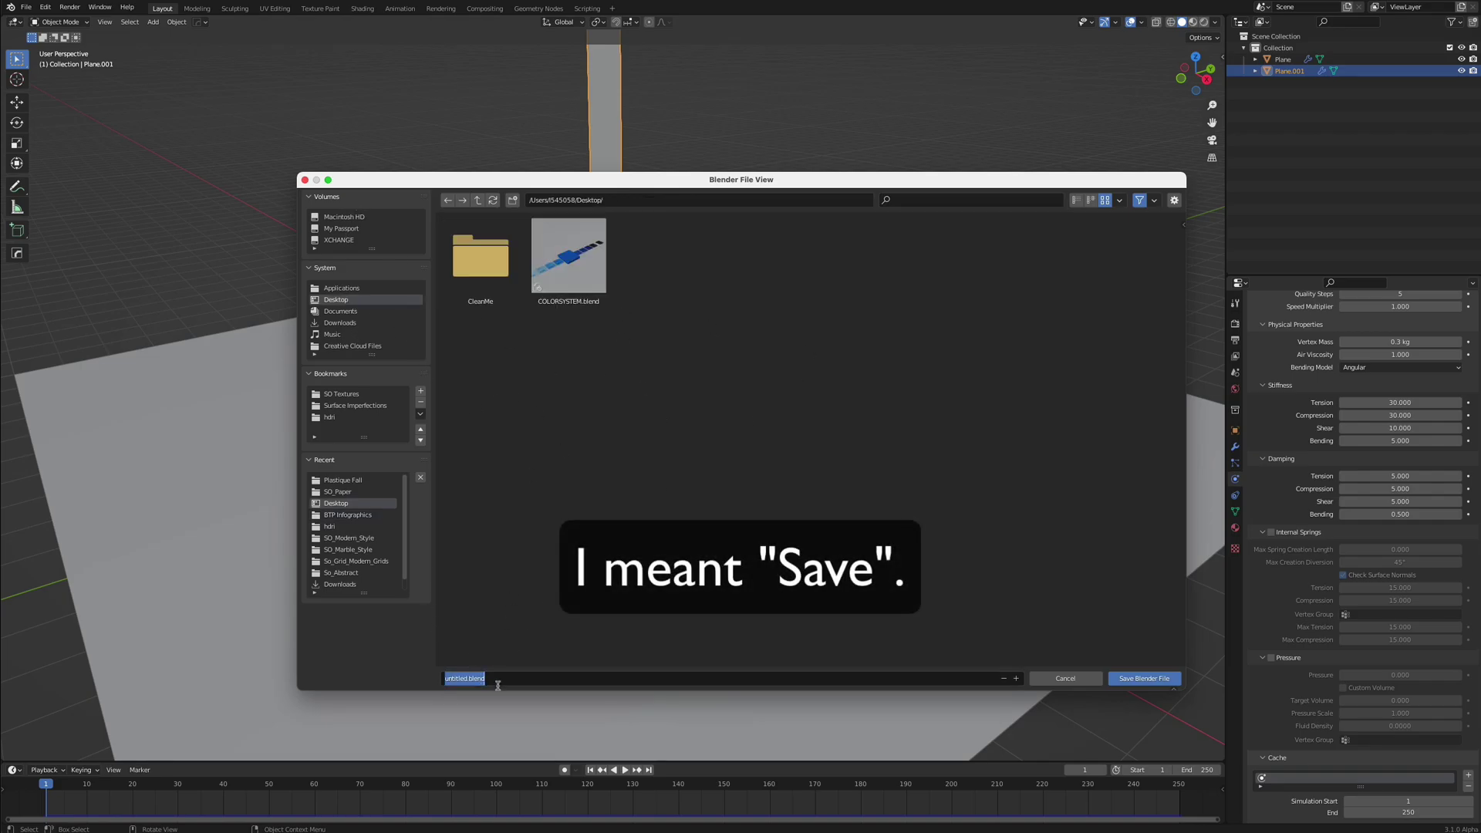
type("Cloth Drop")
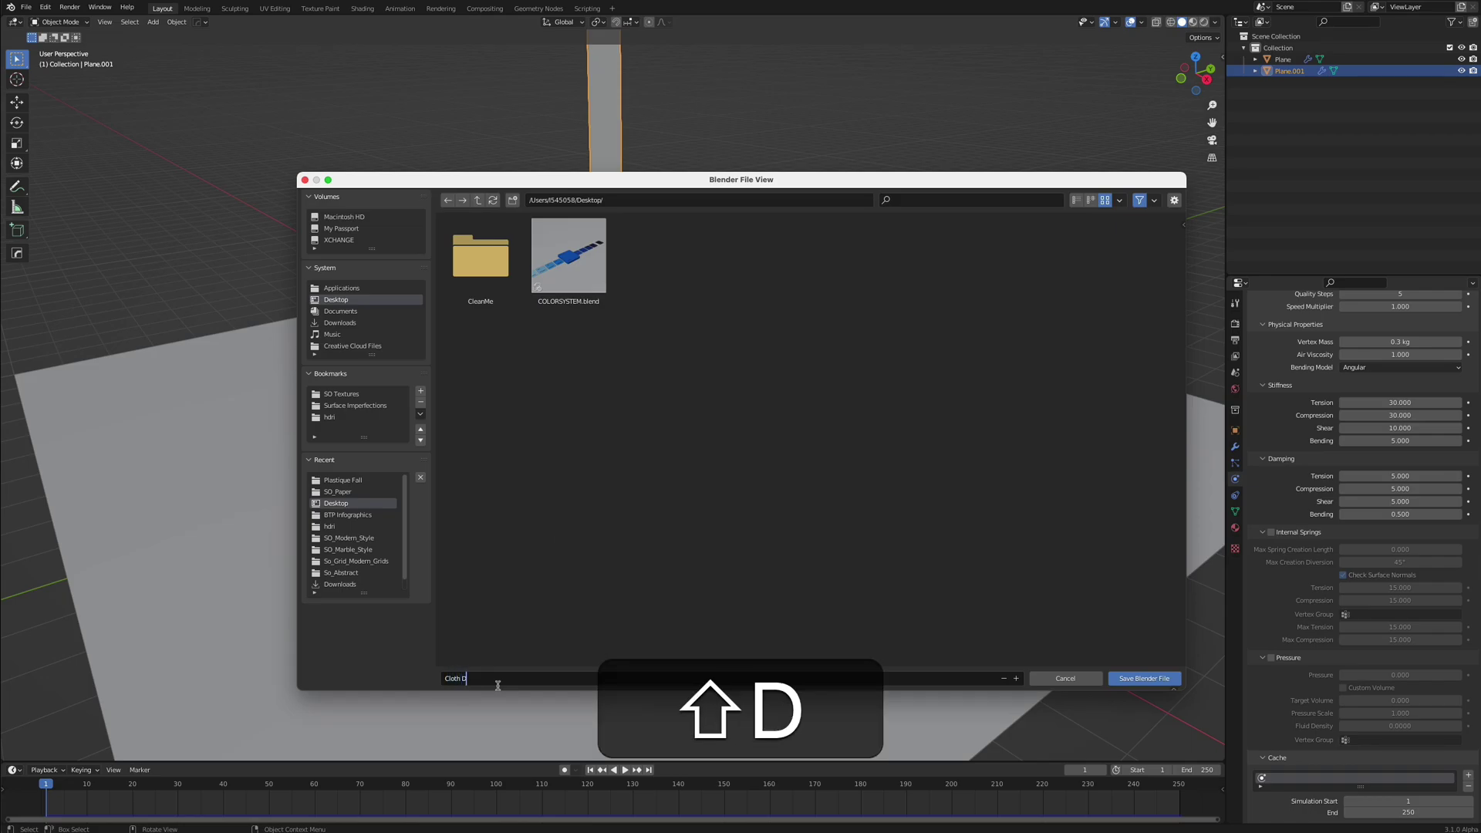
left_click(1144, 680)
Bake the strip's cloth simulation for frames 1 to 250
scroll(1297, 683, "down", 3)
scroll(1298, 683, "down", 3)
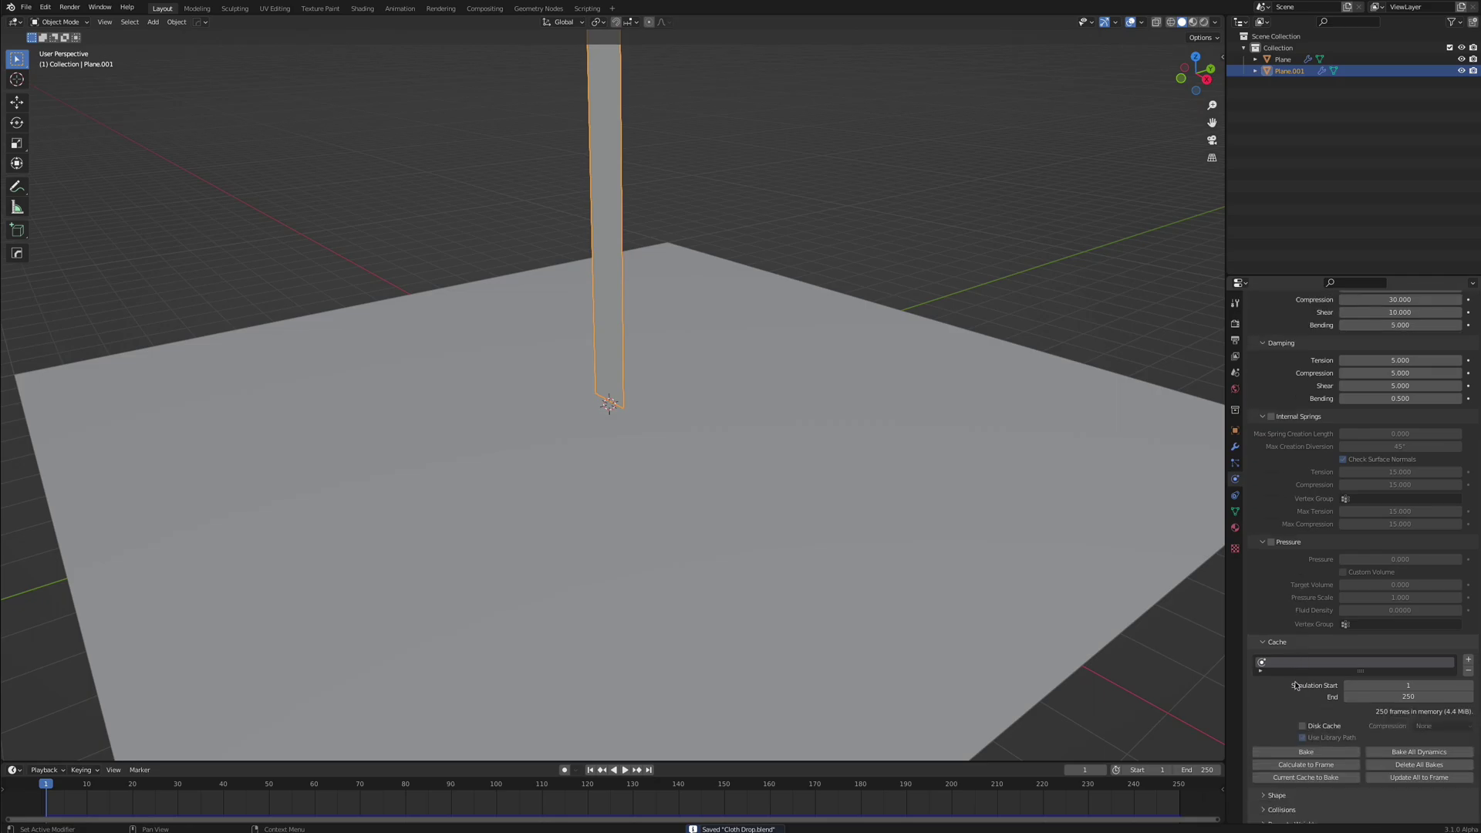
left_click(1317, 728)
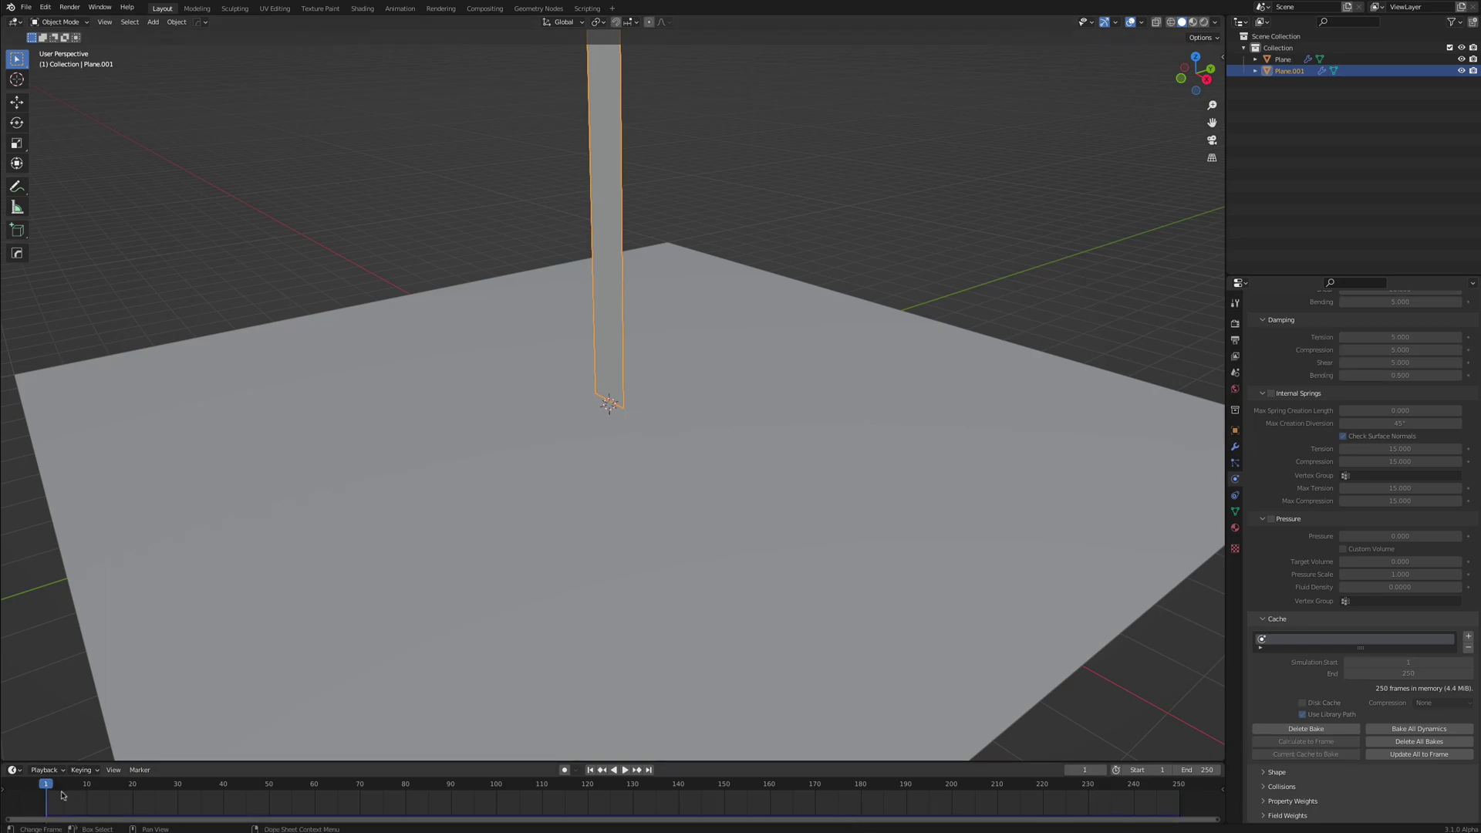
Scrub and play through the baked simulation and set the current frame to 145
left_click_drag(51, 785, 674, 785)
key("space")
key("space")
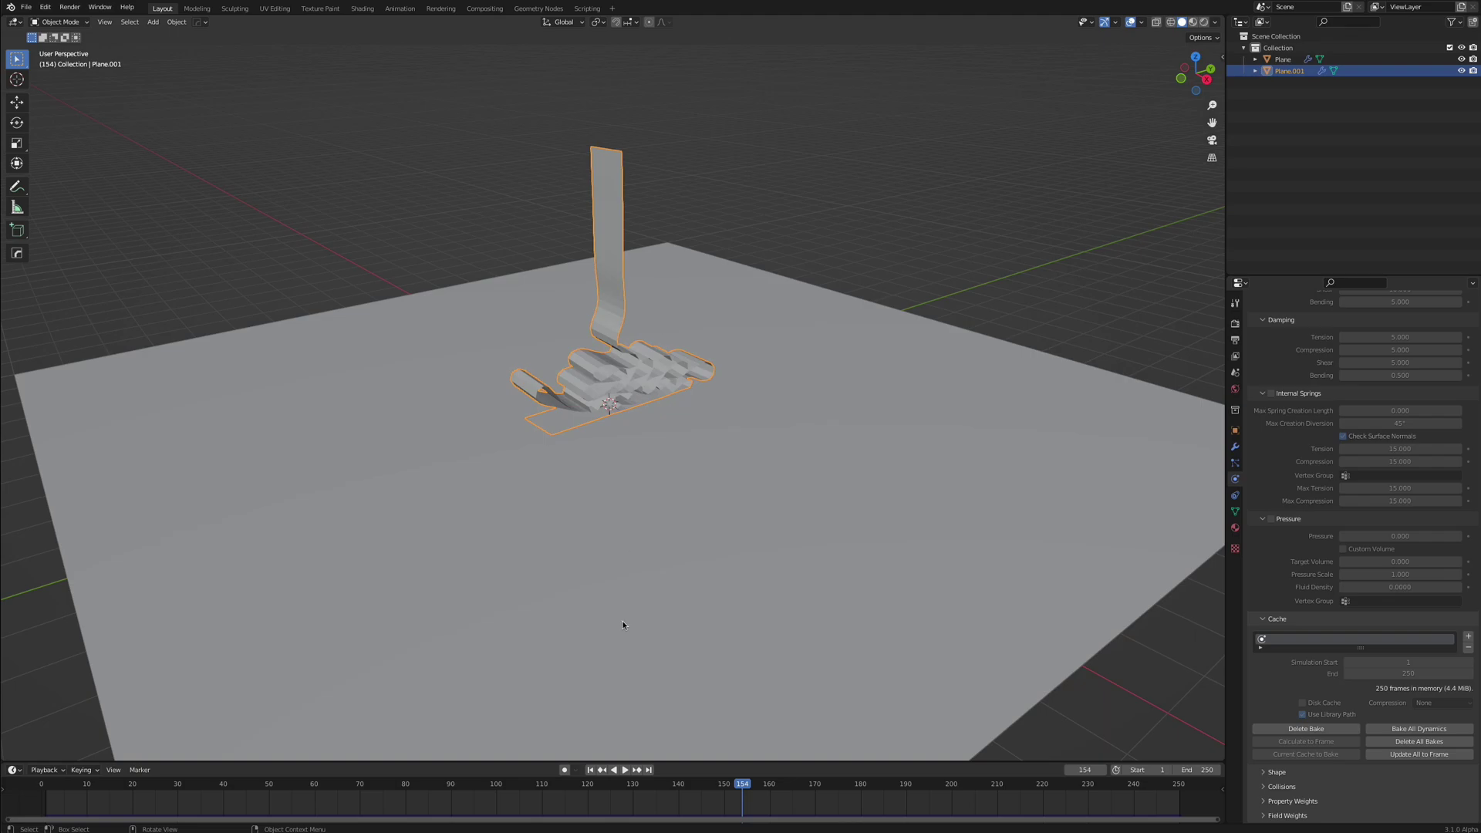
left_click(700, 785)
Add a Solidify modifier to the folded strip and set its thickness to 0.02 m
scroll(593, 470, "up", 2)
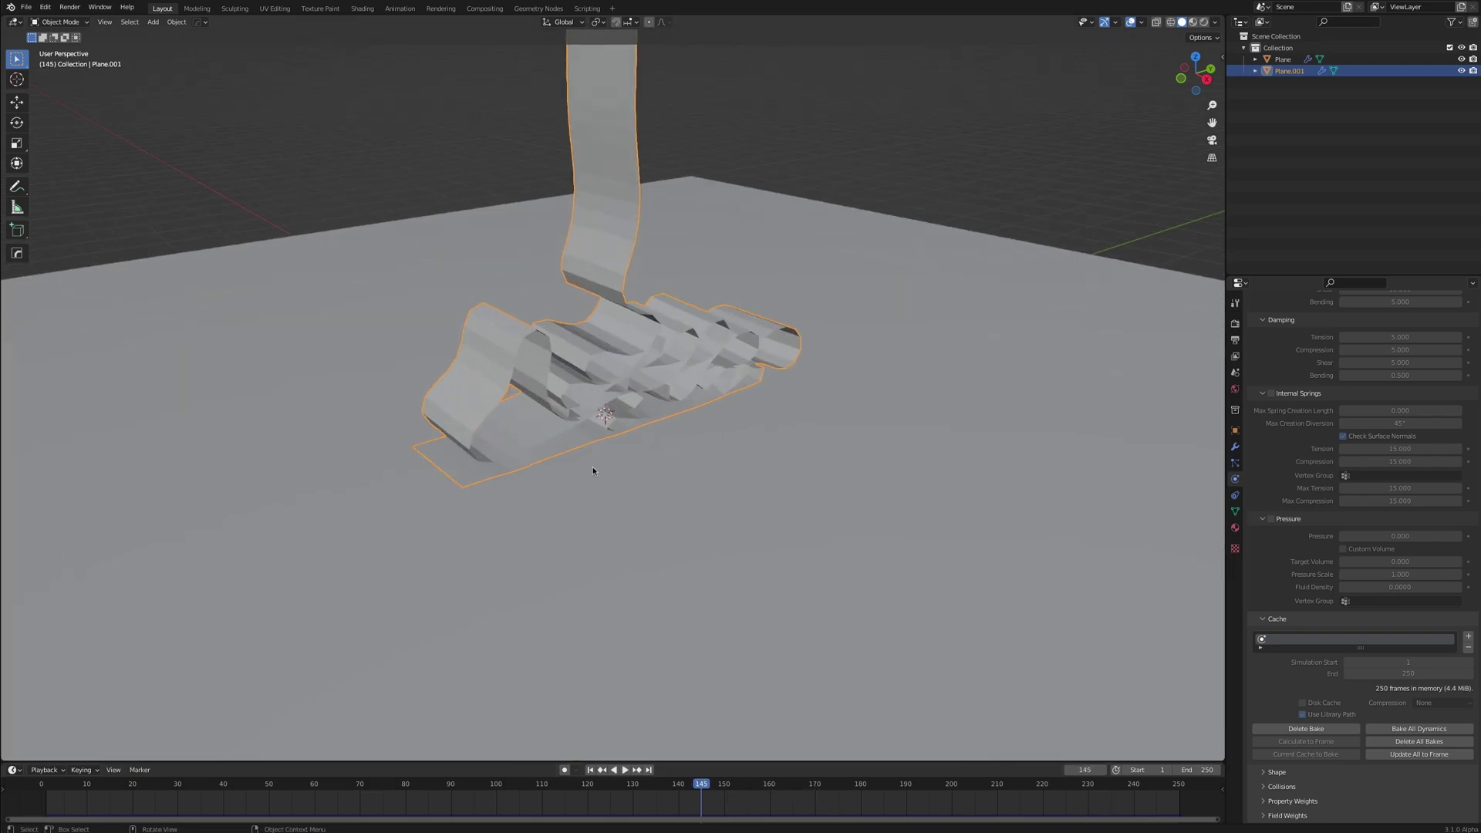
middle_click_drag(593, 469, 743, 396)
left_click(1235, 447)
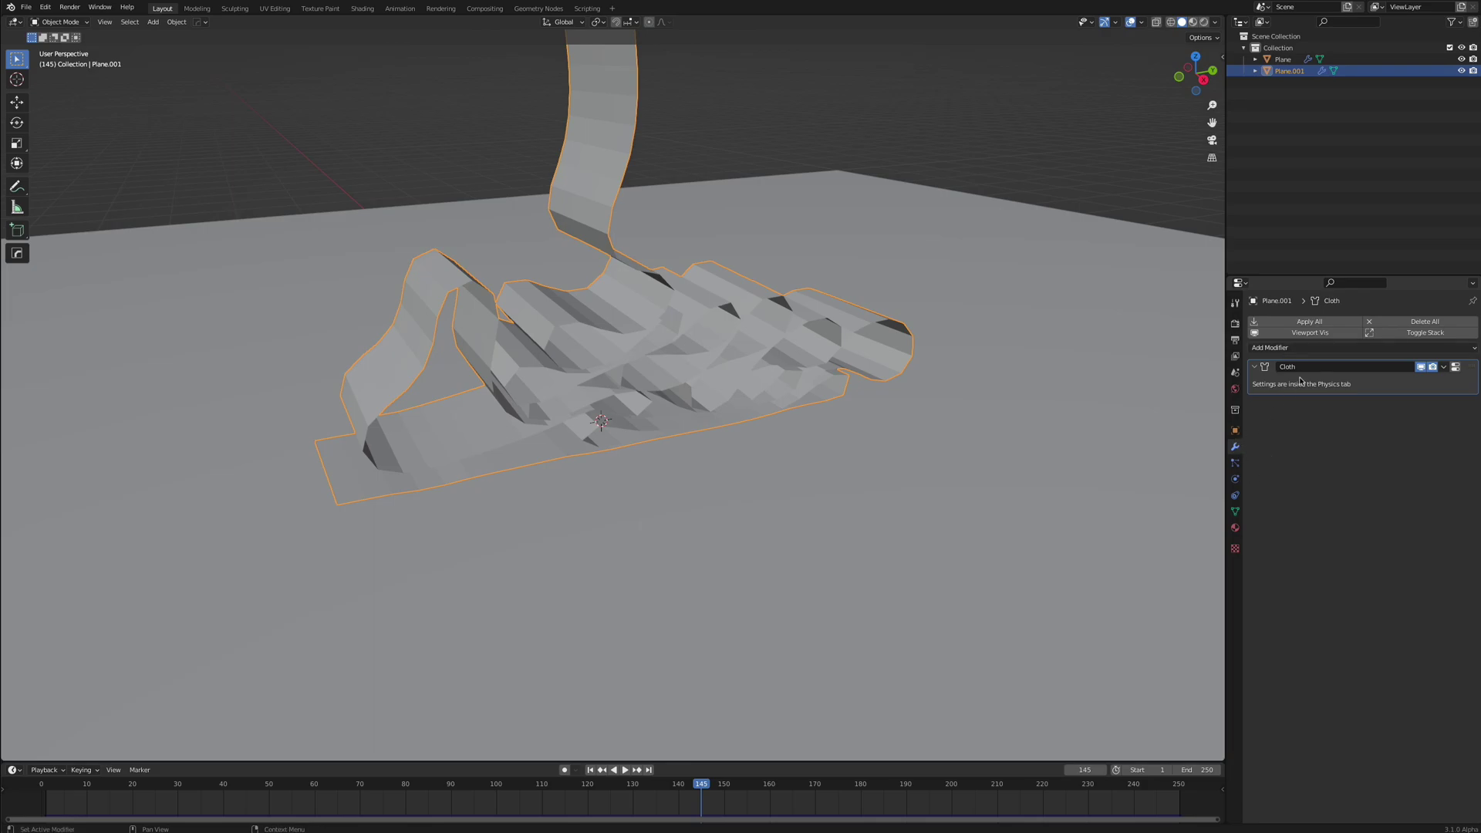
left_click(1336, 349)
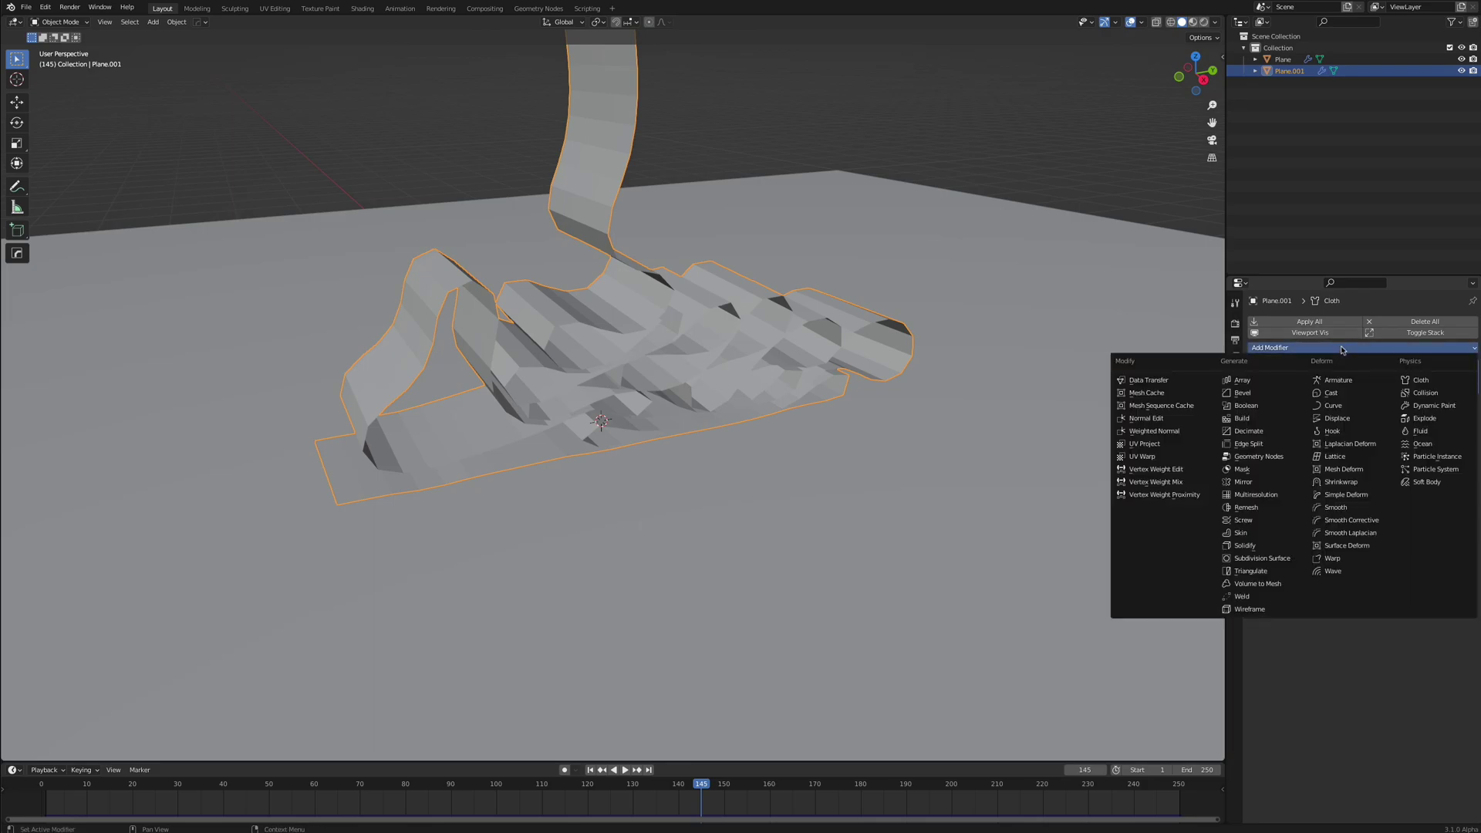
left_click(1245, 546)
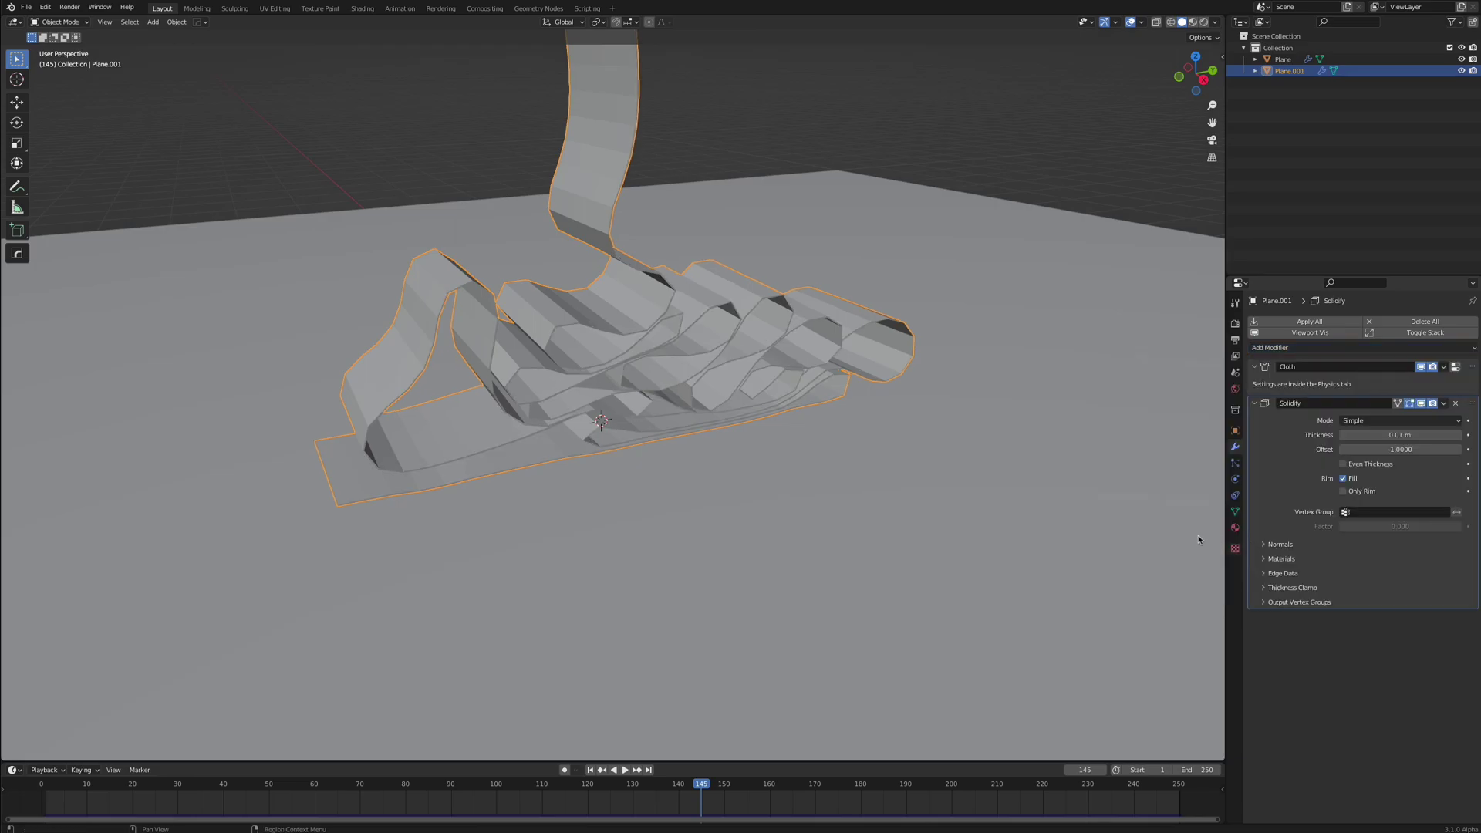
mouse_move(640, 416)
middle_mouse_down()
mouse_move(616, 403)
mouse_move(678, 405)
mouse_move(661, 385)
mouse_move(678, 376)
mouse_move(645, 393)
middle_mouse_up()
scroll(616, 403, "up", 3)
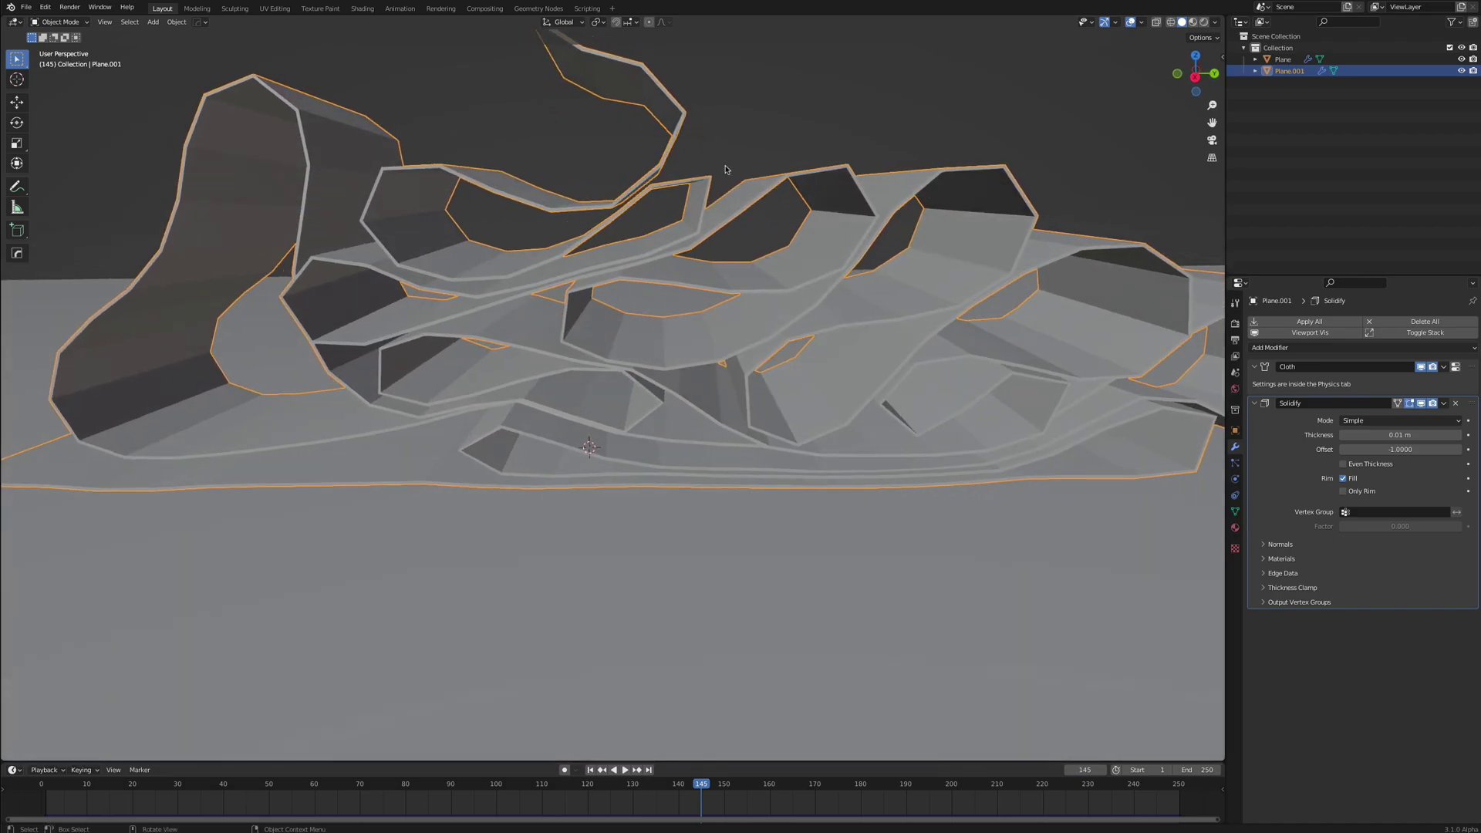
left_click(1392, 435)
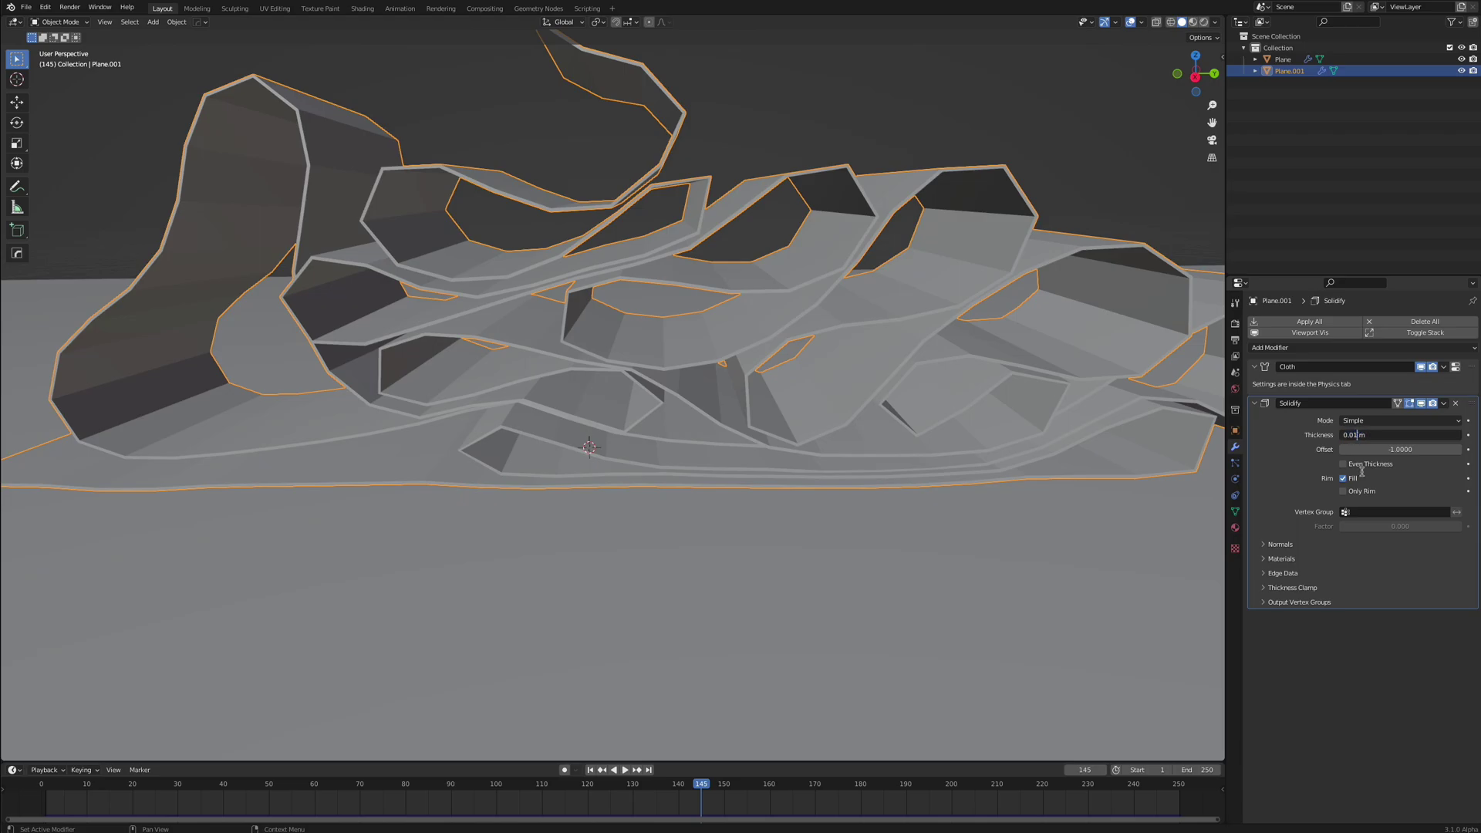
type("2")
key("Return")
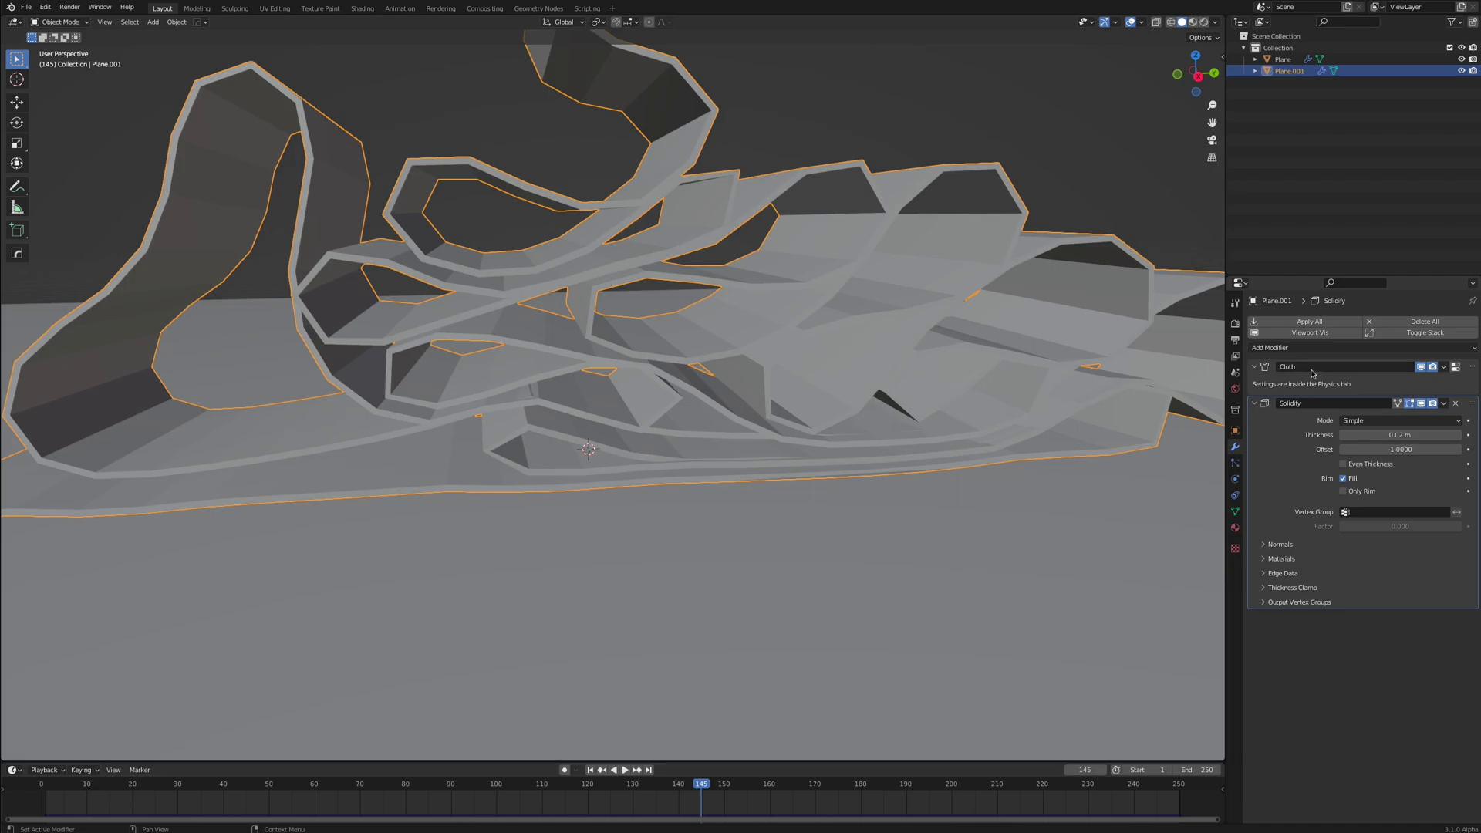
Add a Subdivision Surface modifier to the strip and move it above Solidify in the modifier stack
left_click(1330, 350)
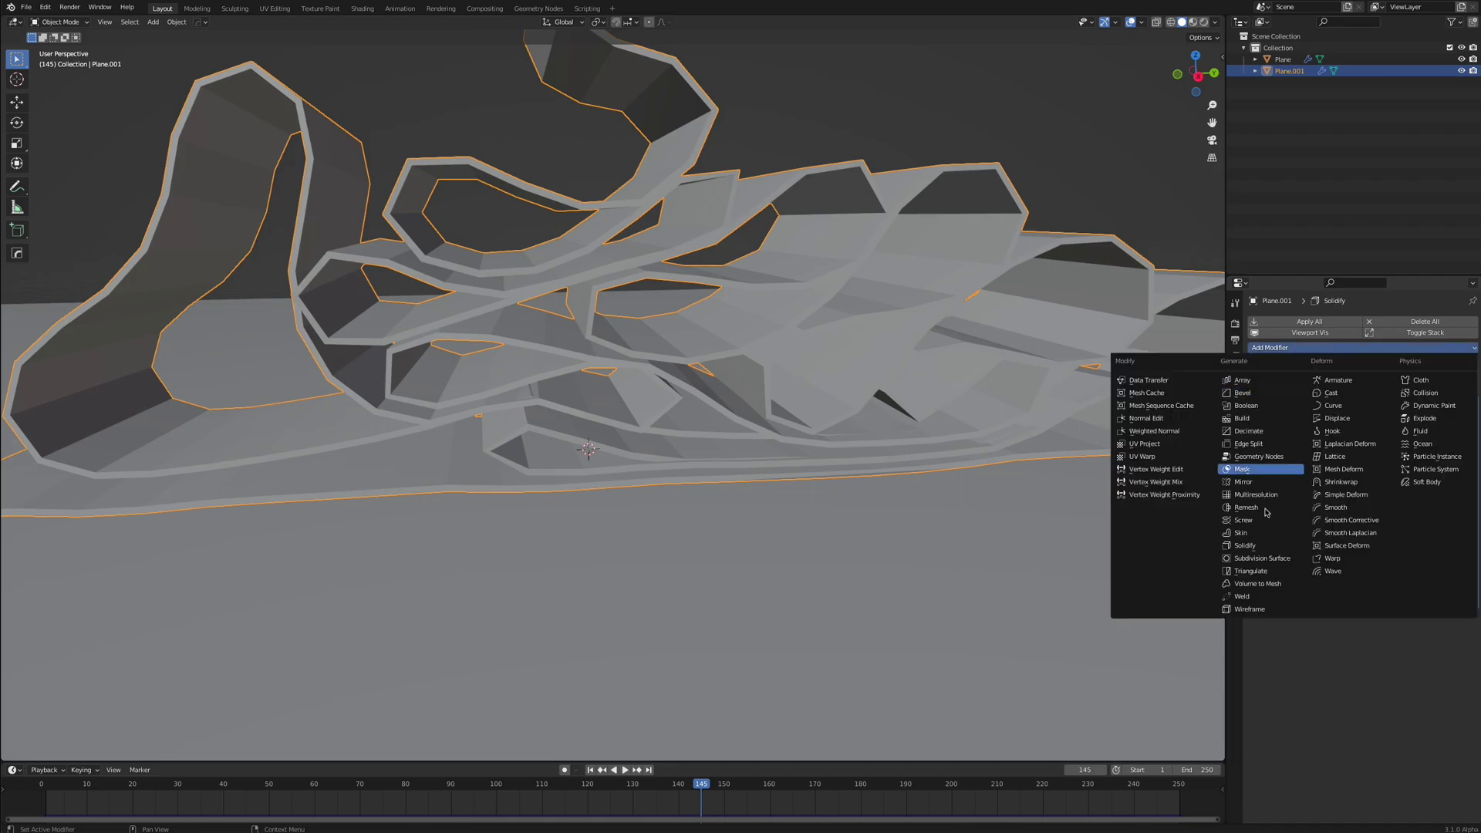
left_click(1280, 559)
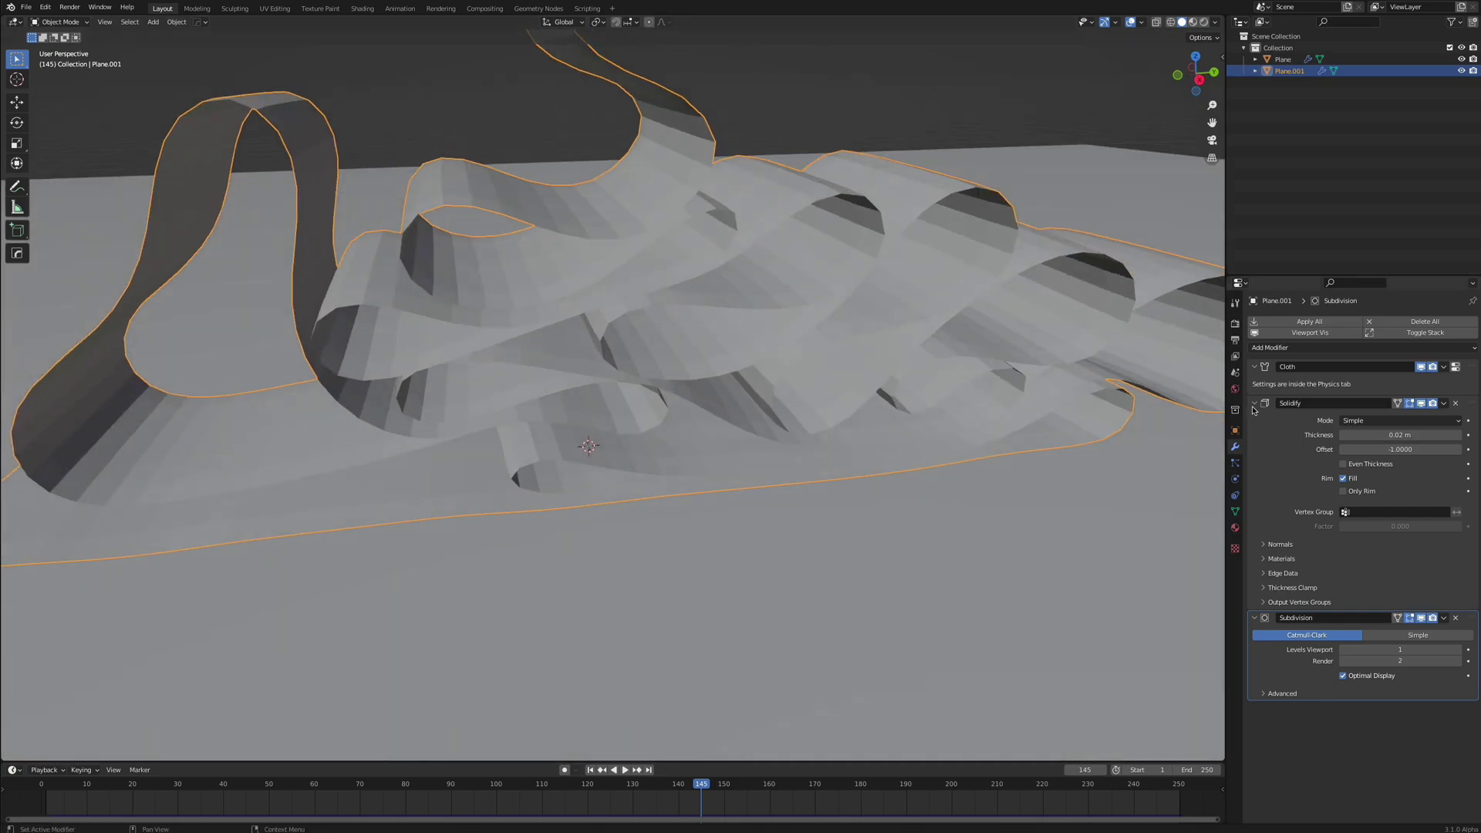
left_click(1254, 404)
left_click_drag(1468, 421, 1469, 408)
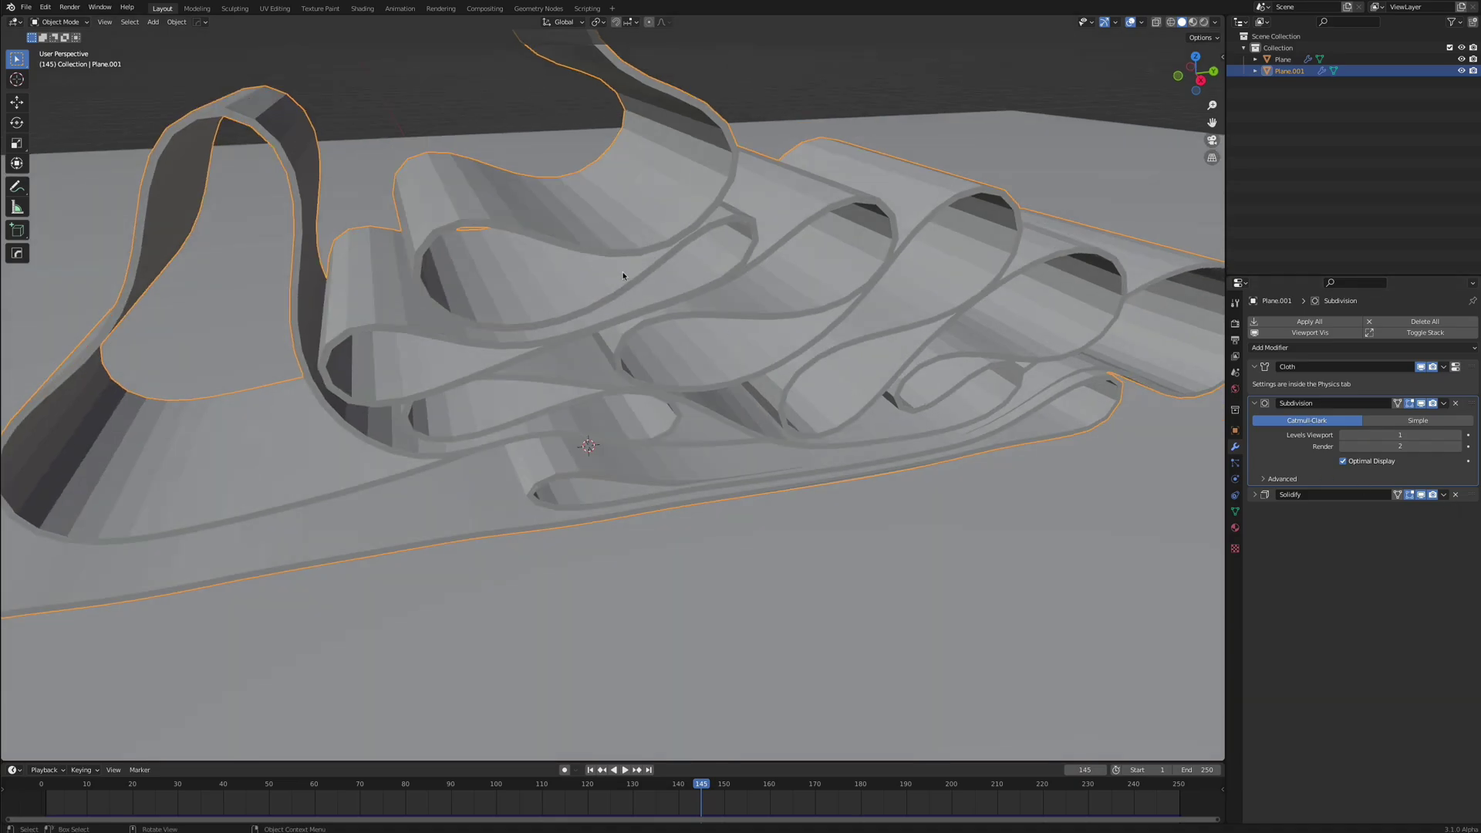
Shade the strip smooth and collapse the Subdivision modifier's settings
right_click(575, 228)
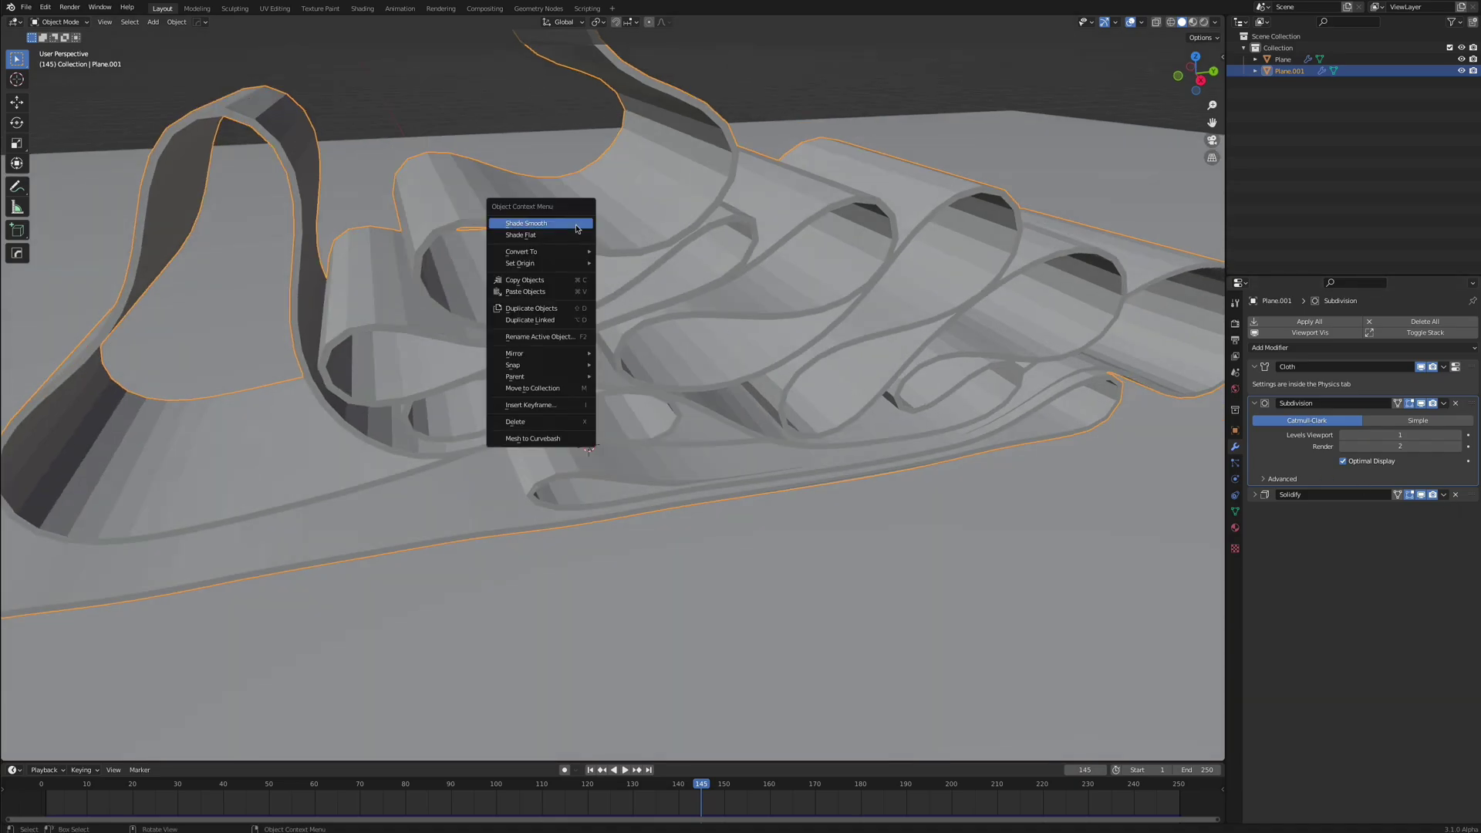
left_click(576, 224)
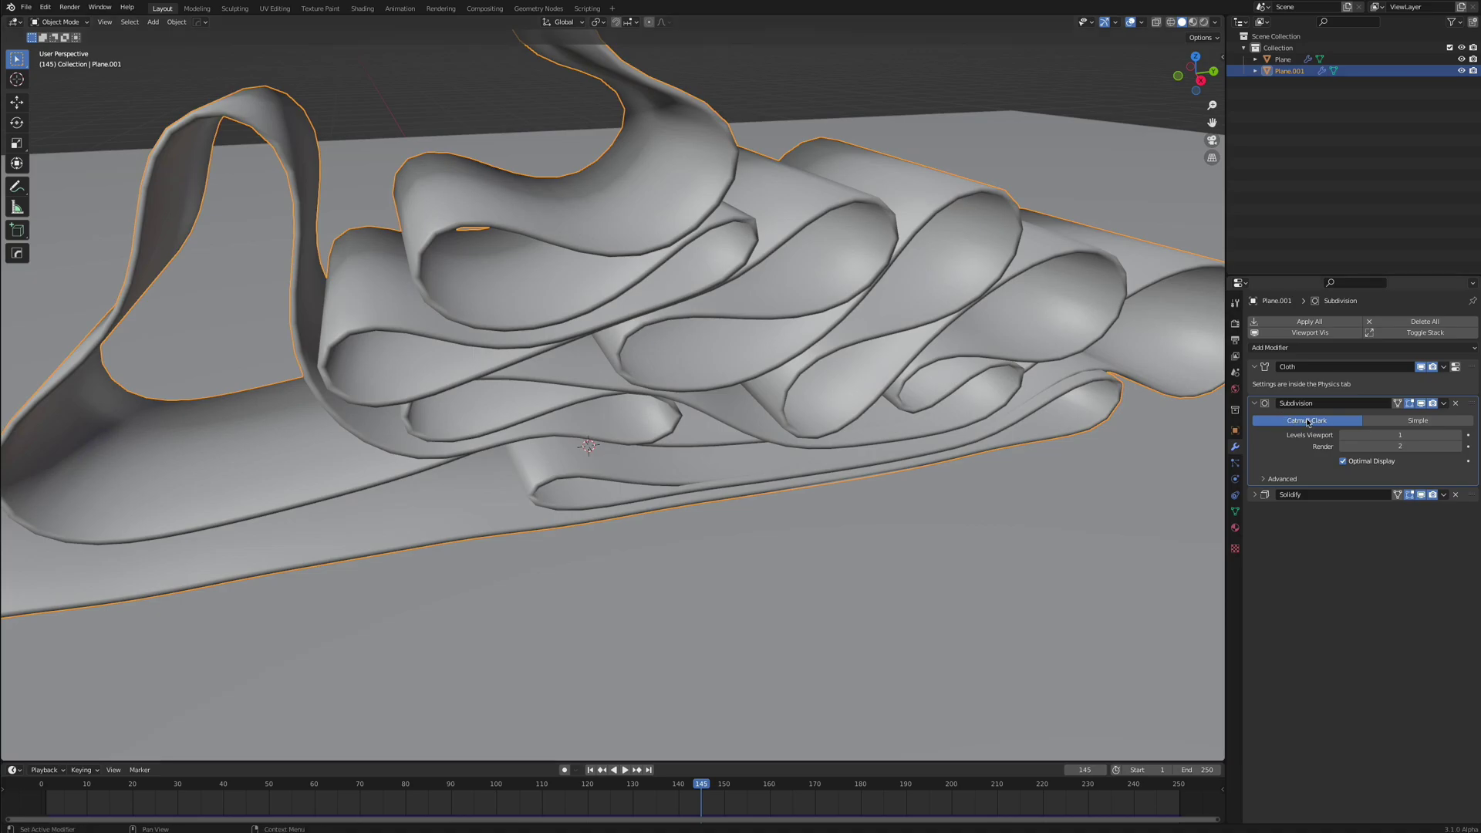
left_click(1255, 404)
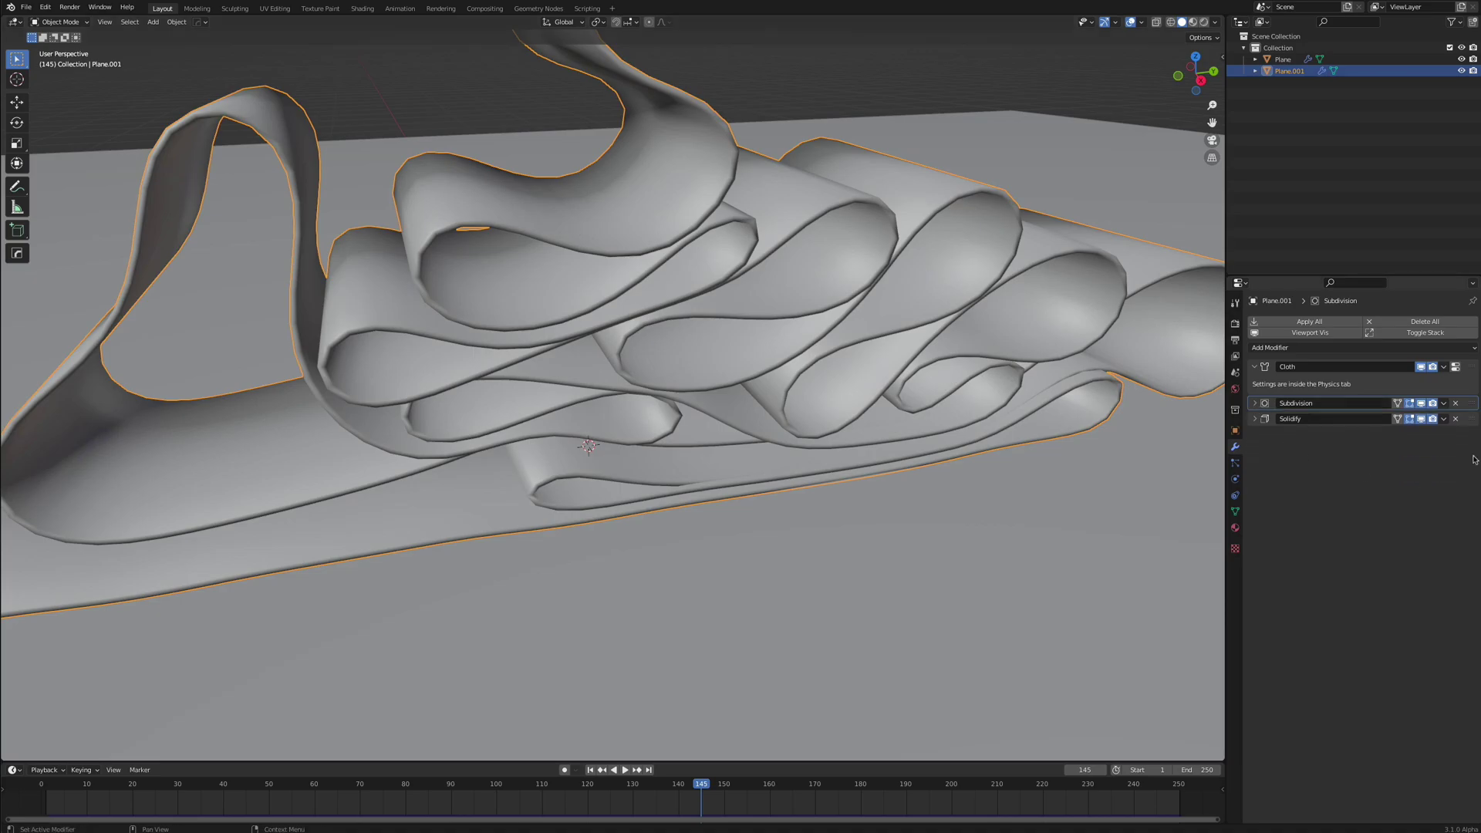
Expand the strip's Solidify modifier and set its thickness to 0.01 m
left_click(1254, 419)
left_click(1379, 451)
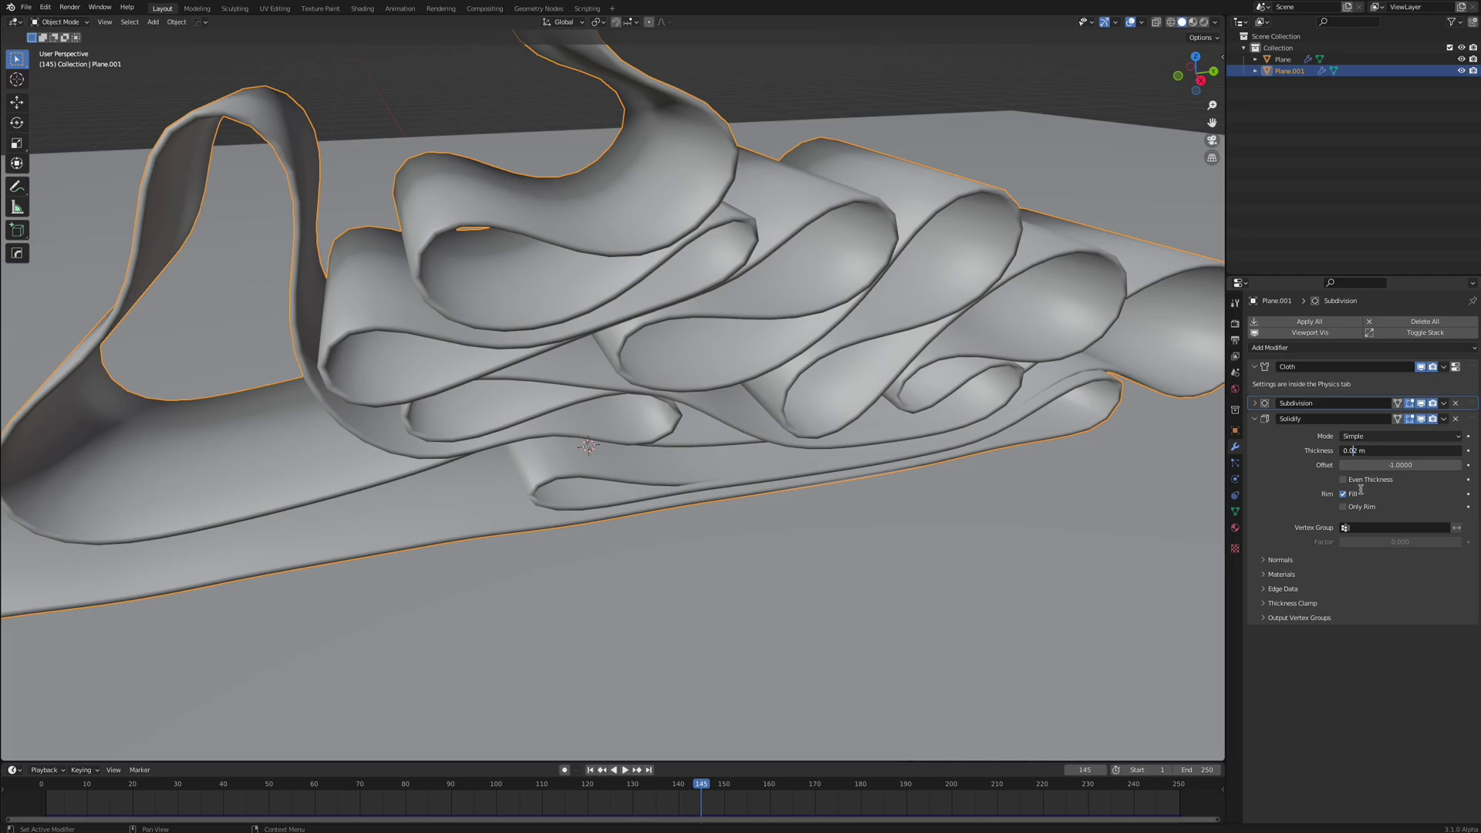
type("1")
key("Tab")
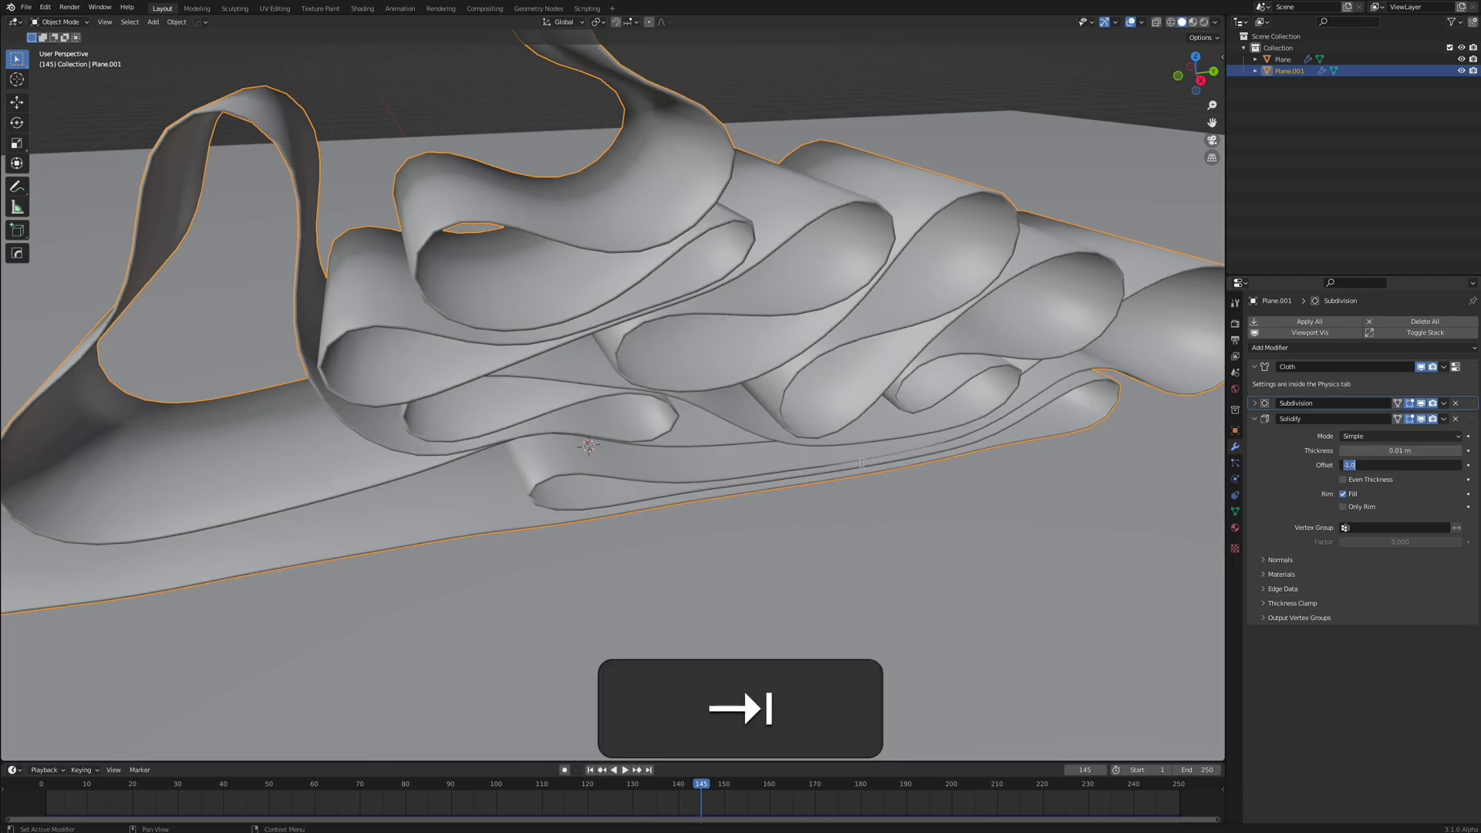
left_click(1363, 618)
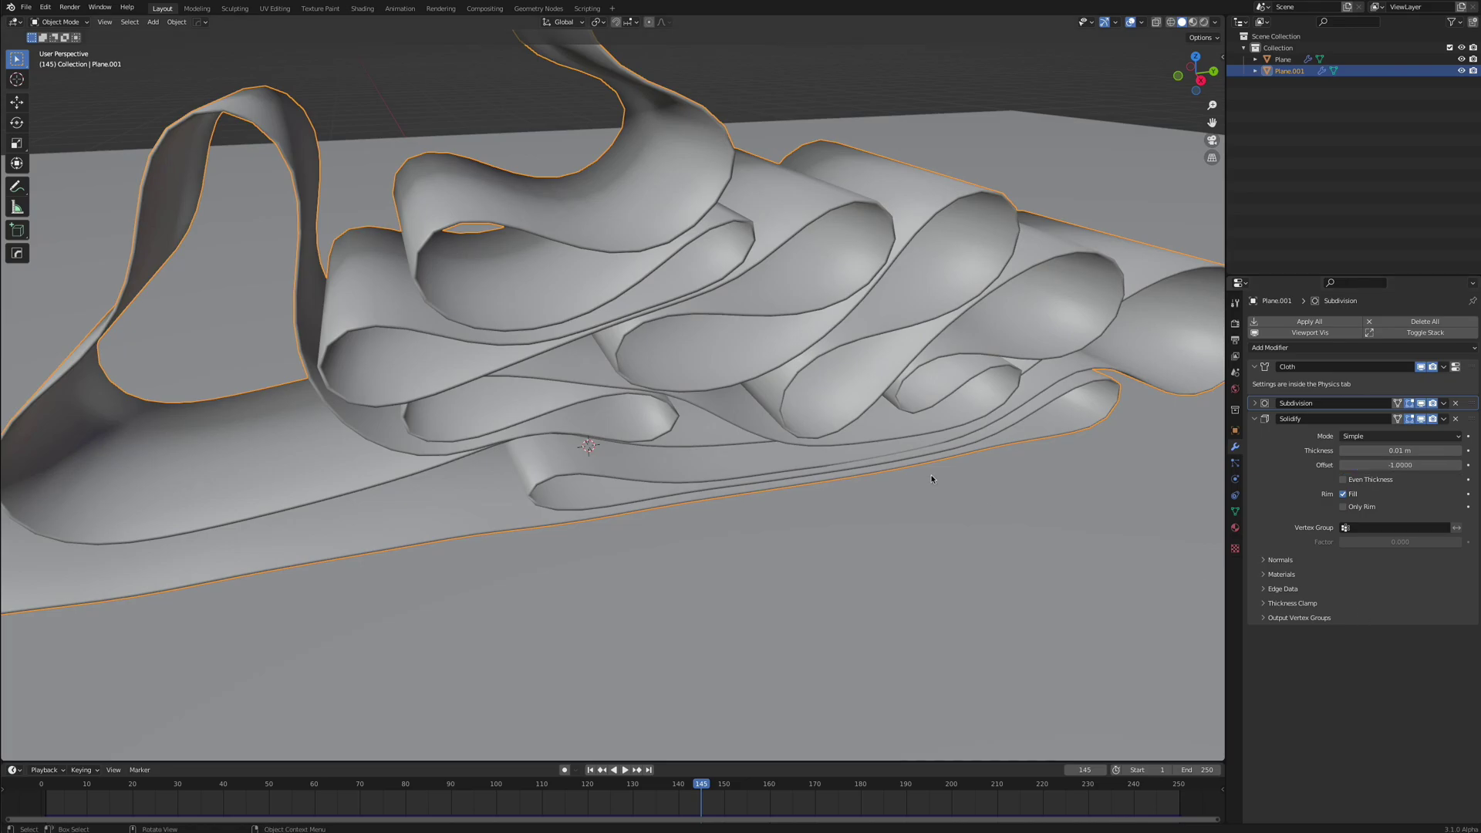
Collapse the Solidify settings and change the Subdivision modifier's advanced Boundary Smooth option to keep the strip's end corners sharp
scroll(931, 479, "down", 3)
middle_click_drag(931, 479, 607, 269)
scroll(676, 362, "down", 4)
scroll(641, 364, "up", 5)
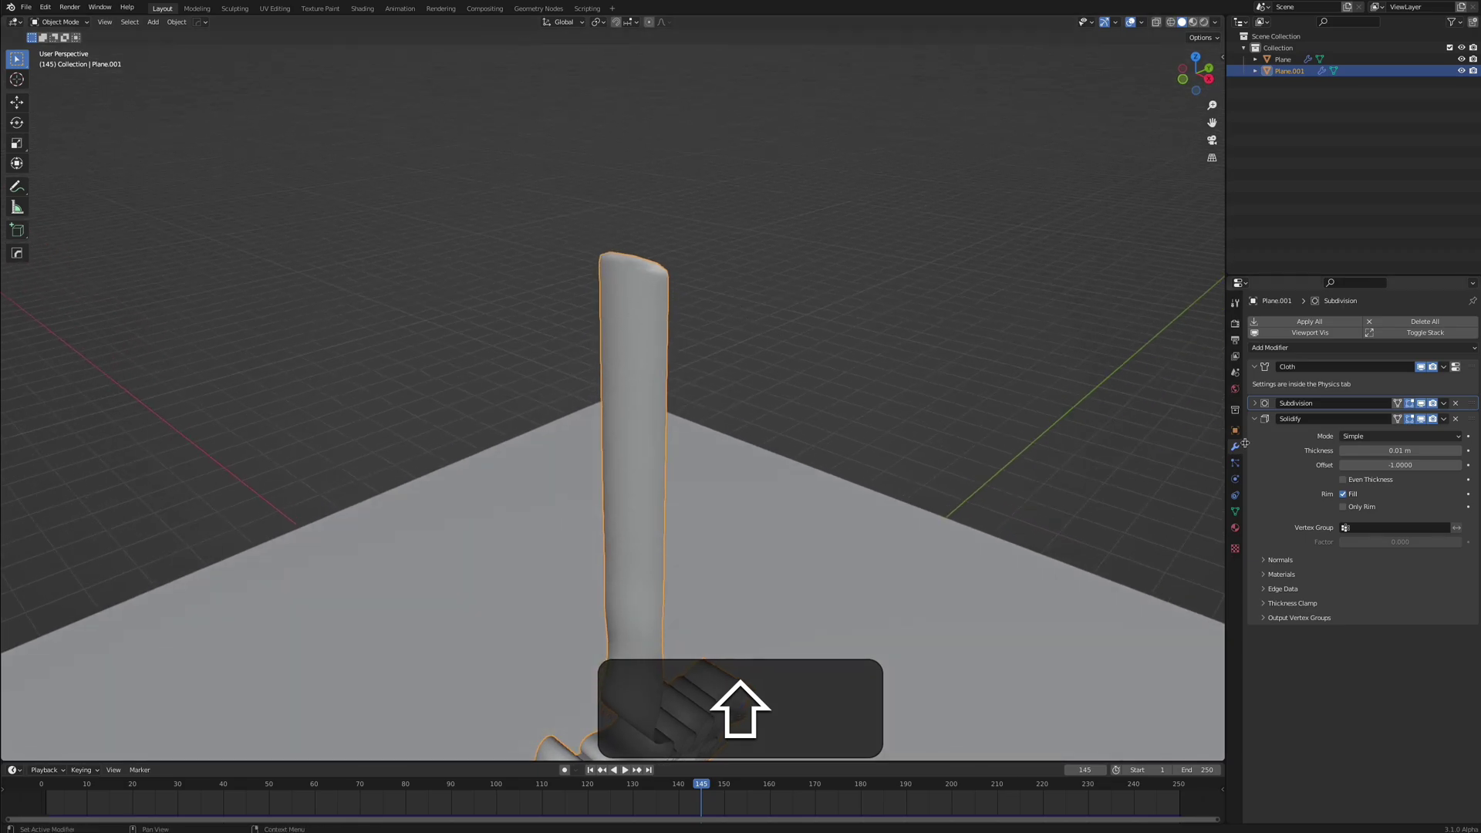
left_click(1267, 441)
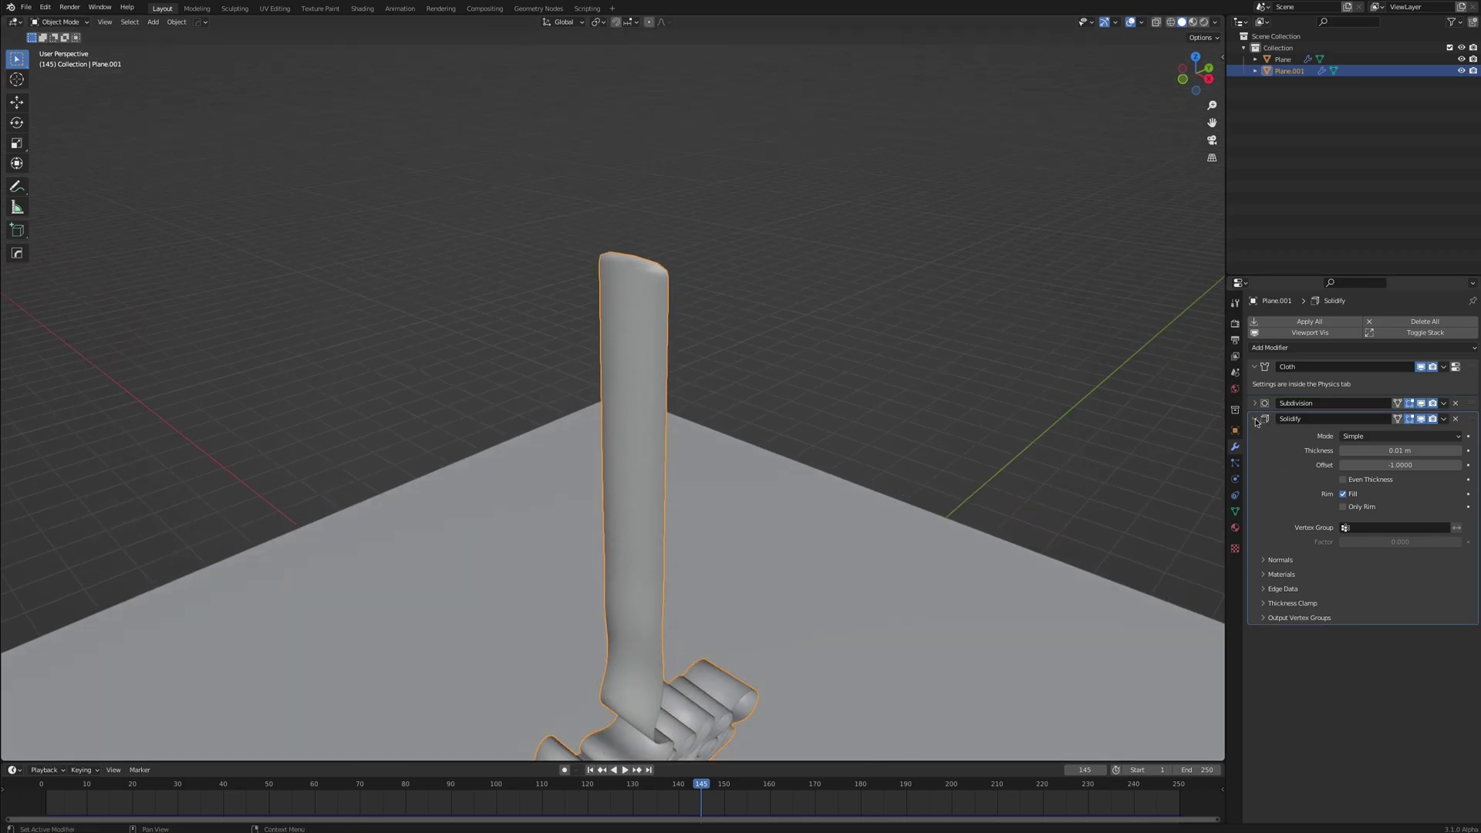
left_click(1256, 420)
left_click(1255, 403)
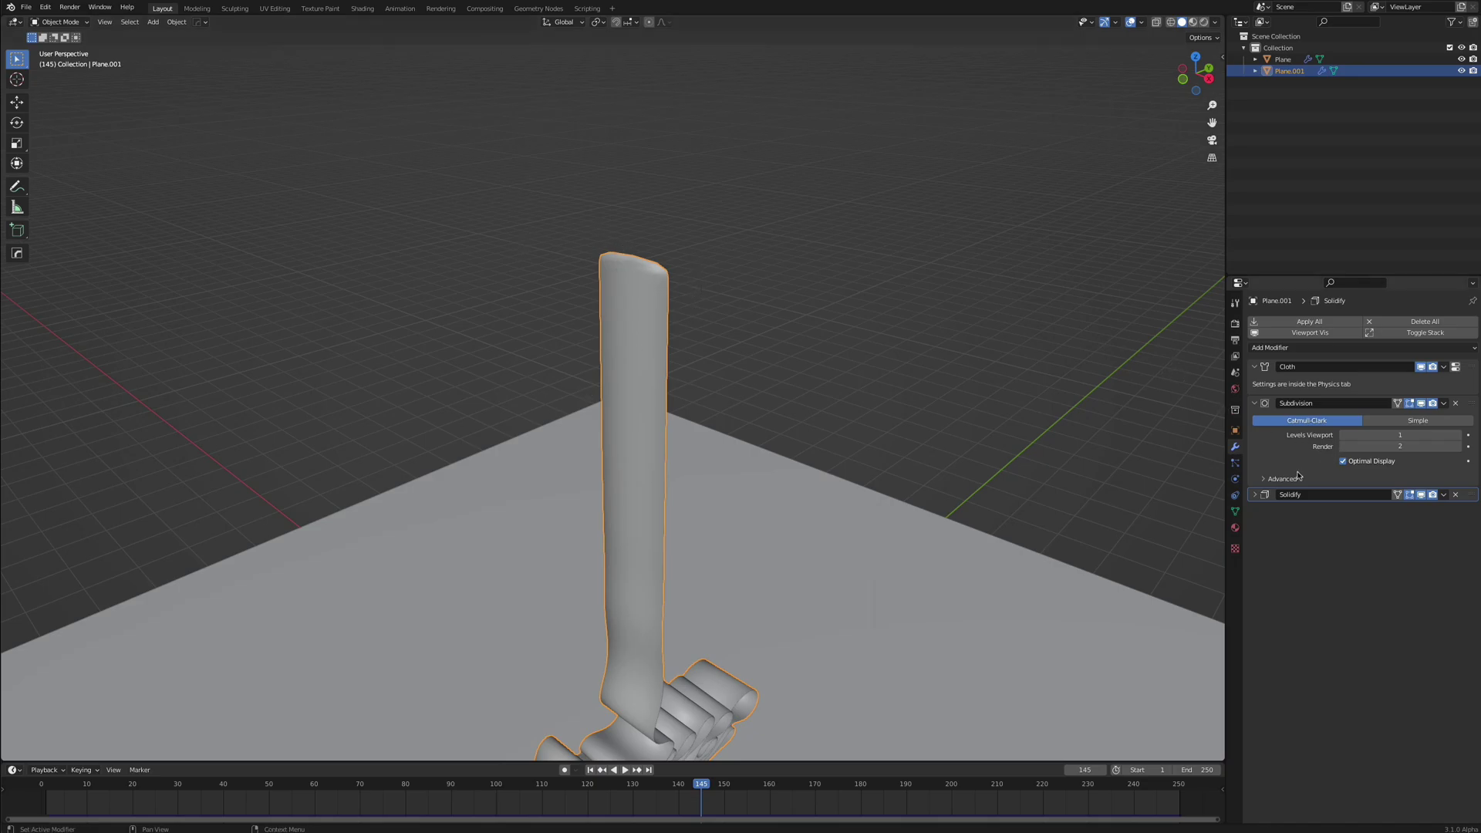
left_click(1265, 480)
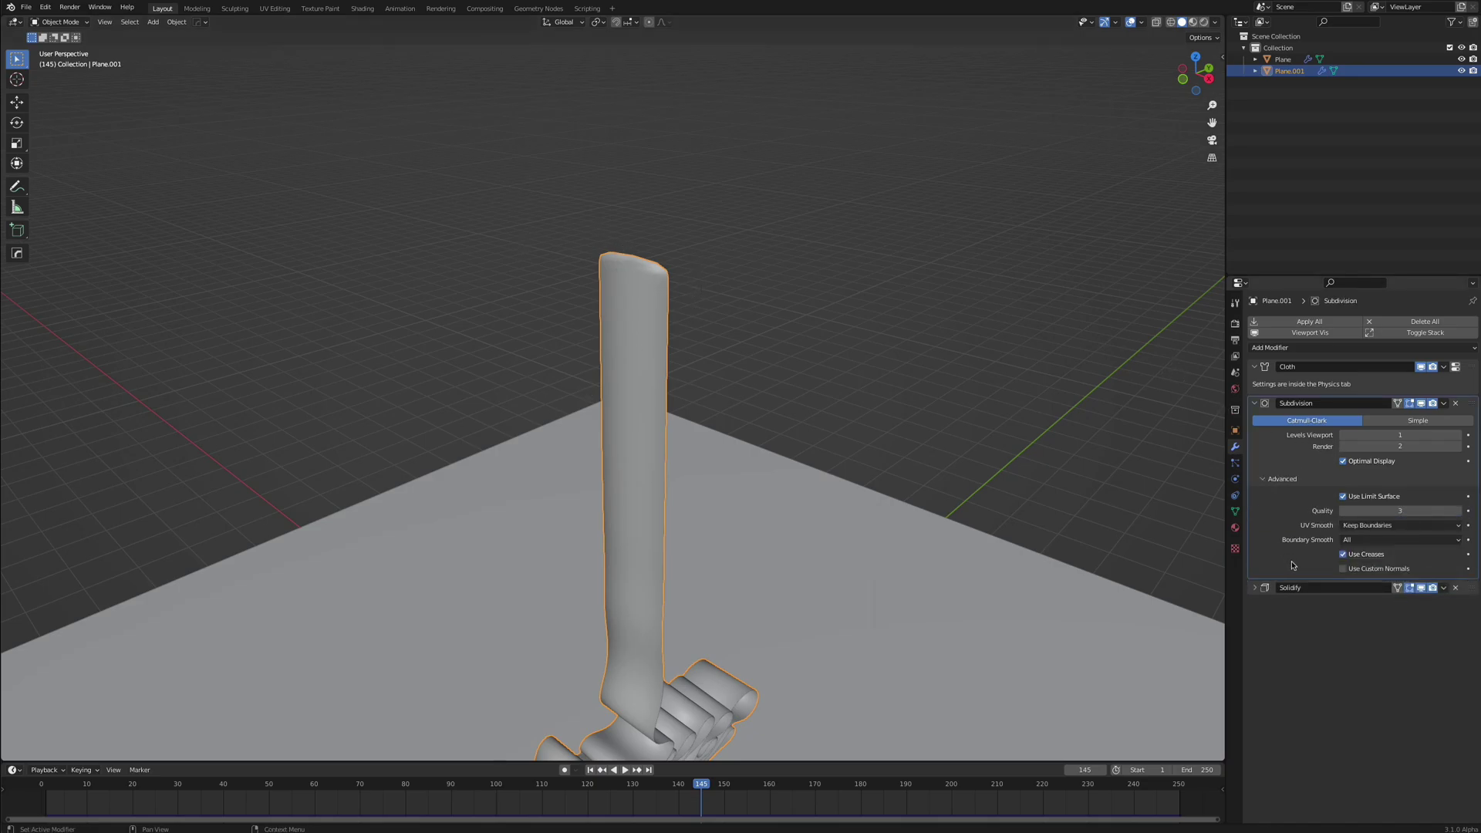
left_click(1358, 542)
left_click(1379, 555)
left_click(1264, 478)
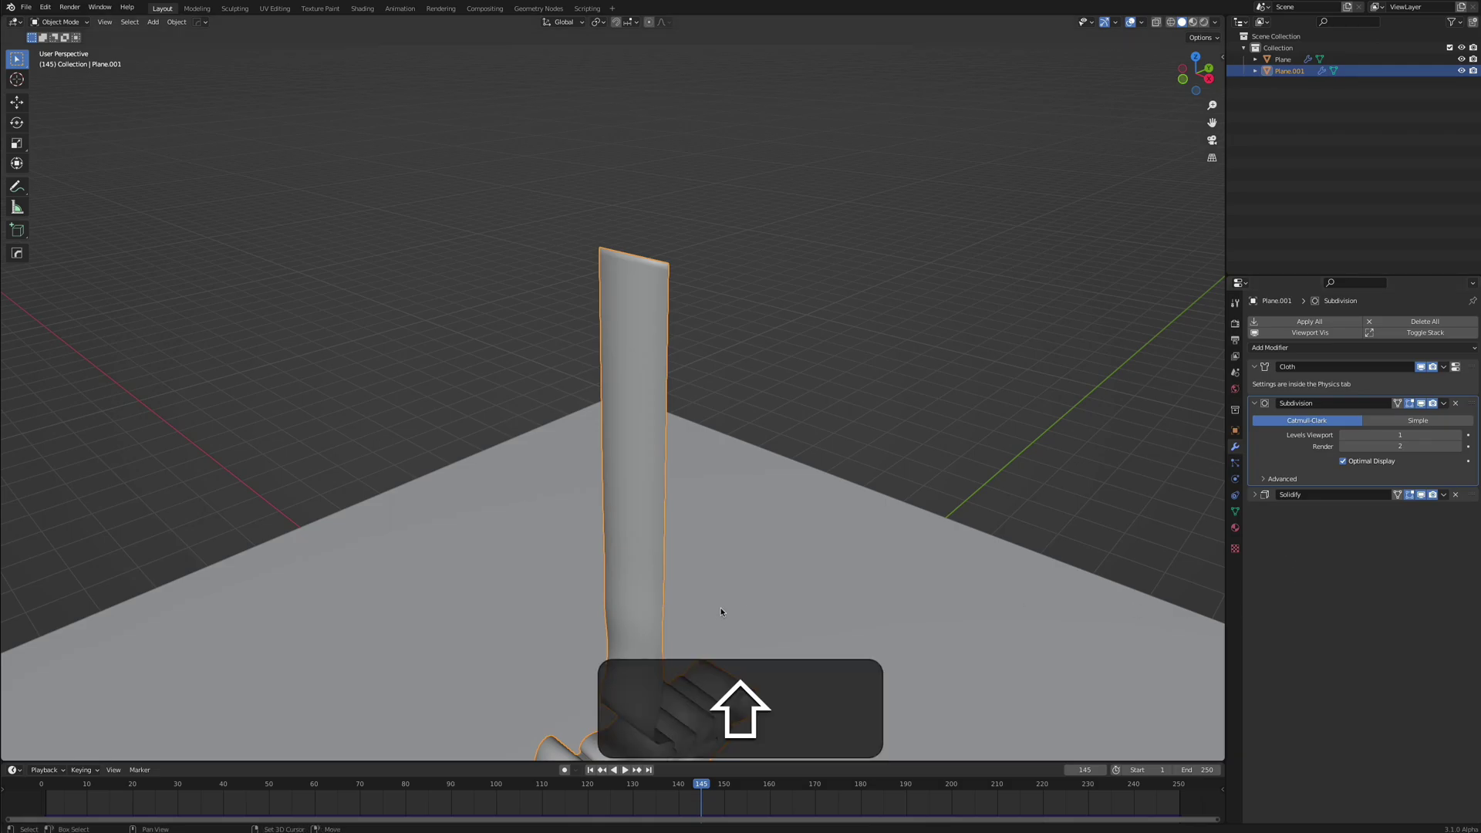
Play the baked simulation from frame 1 and examine how the smoothed strip folds onto the ground plane
middle_click_drag(723, 611, 702, 364)
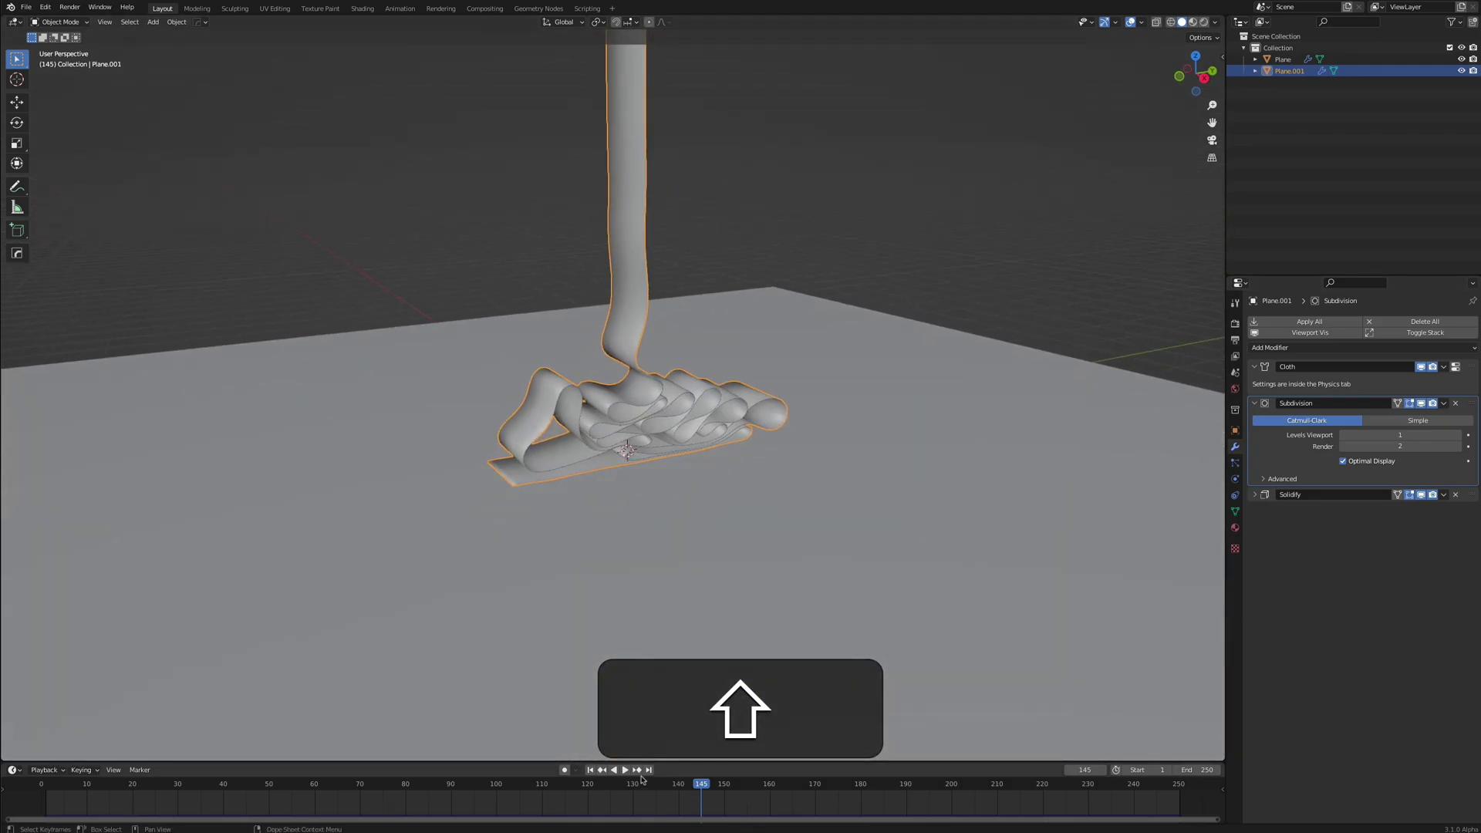
left_click(591, 769)
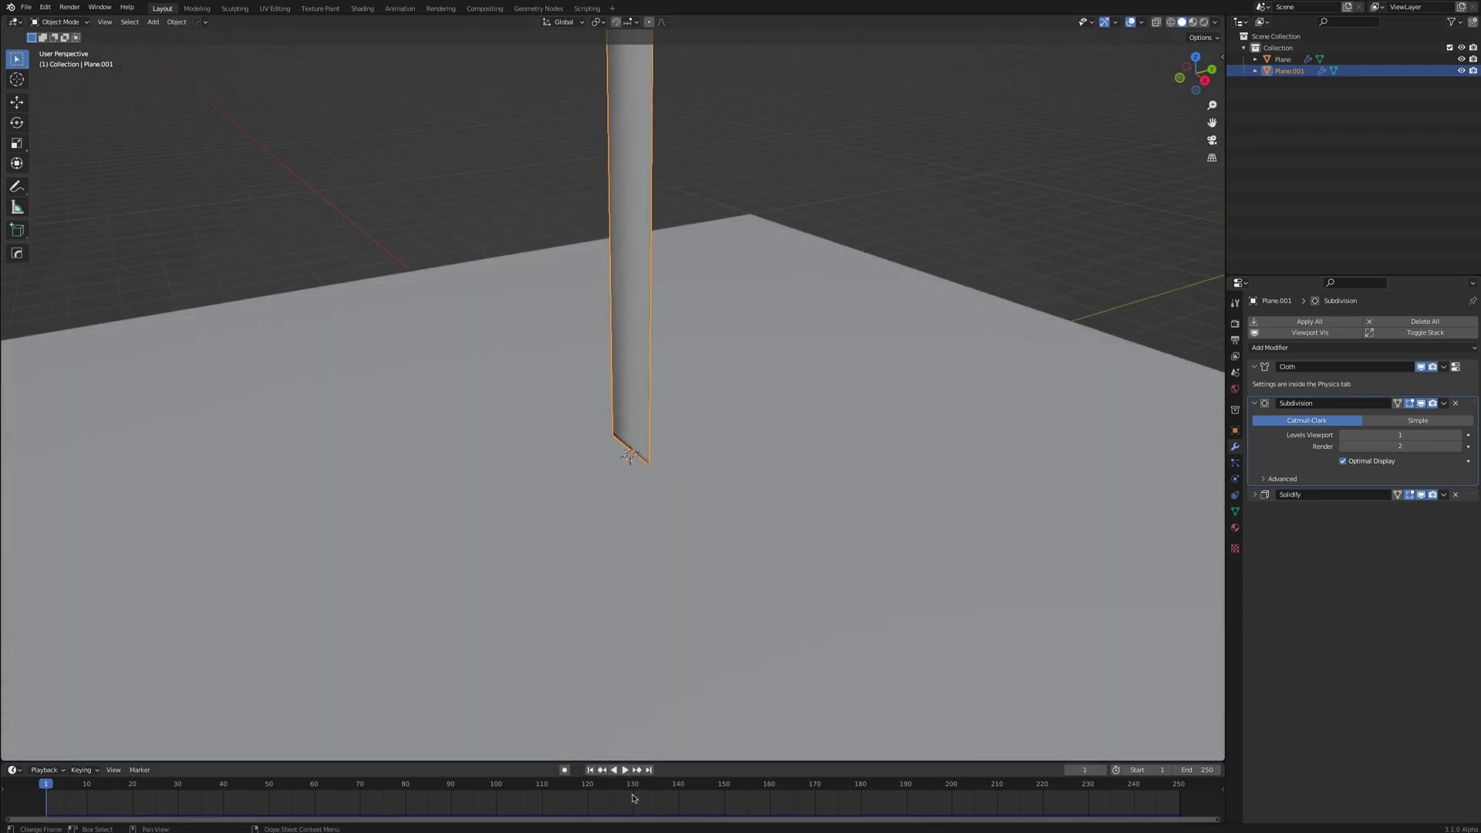
left_click(626, 771)
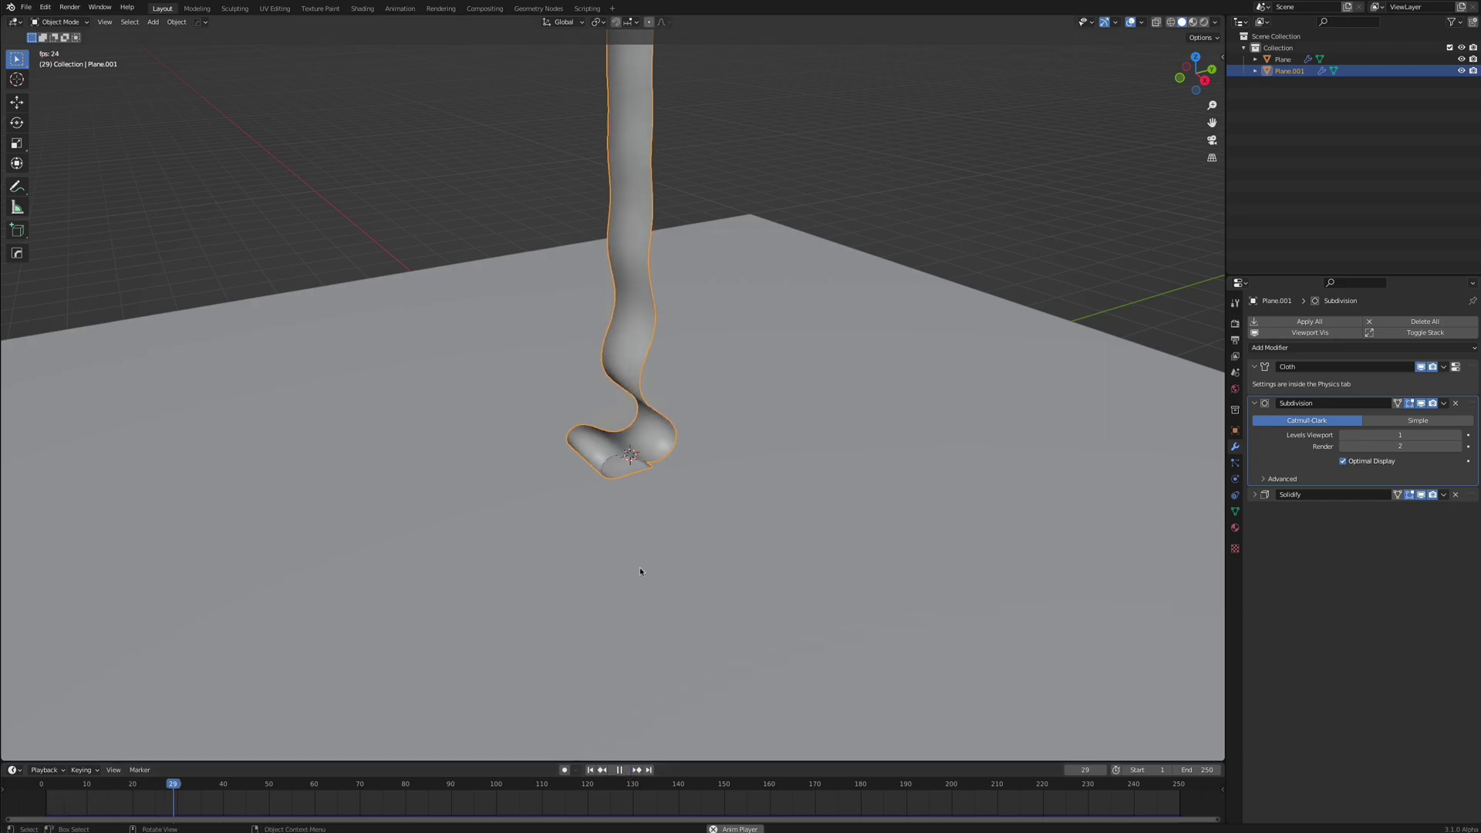
middle_click_drag(641, 567, 646, 568)
scroll(635, 548, "down", 3, "shift")
scroll(631, 532, "down", 3)
scroll(631, 532, "up", 4)
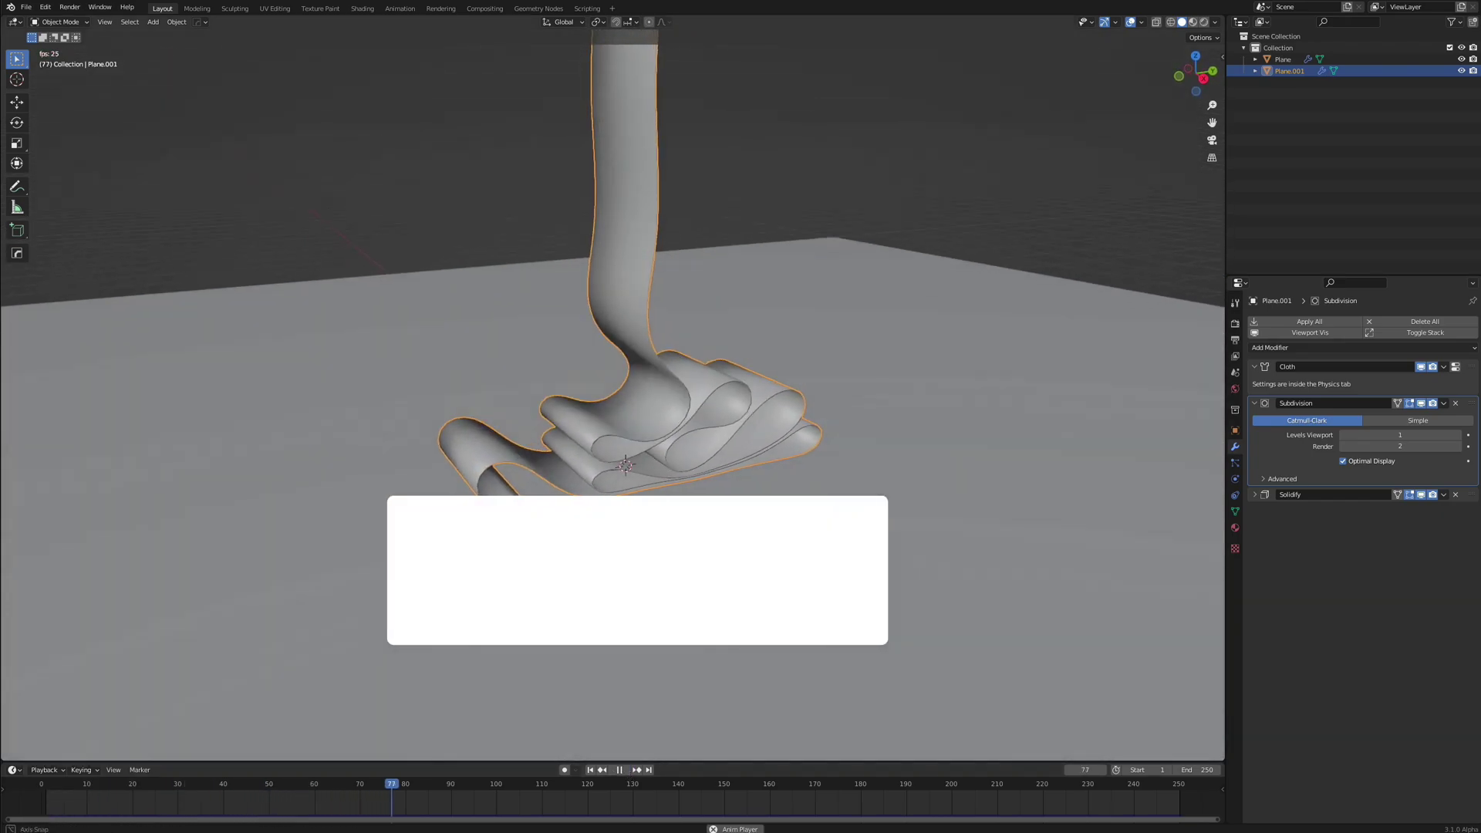
scroll(631, 532, "up", 3)
scroll(631, 532, "down", 3)
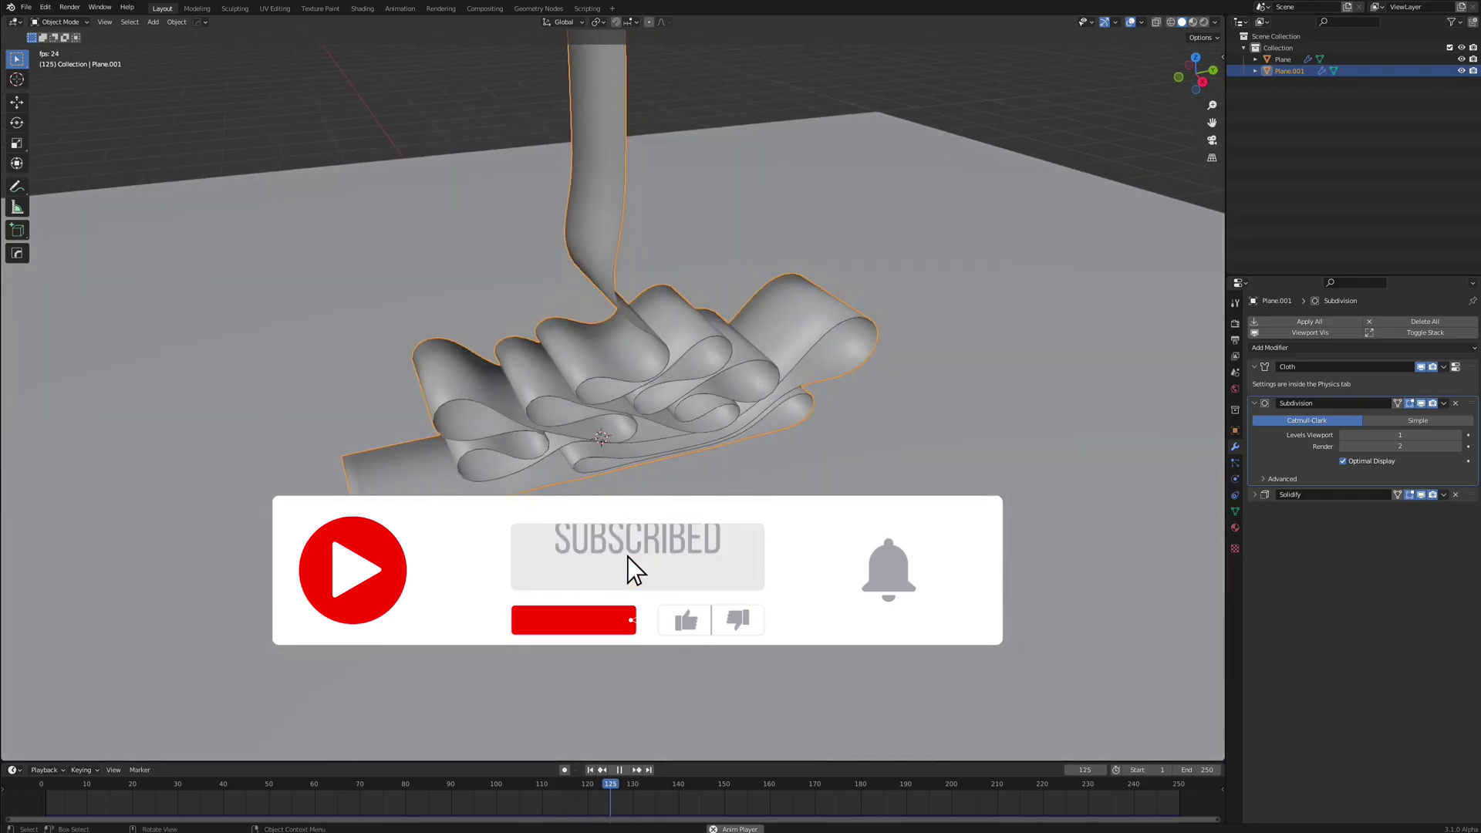